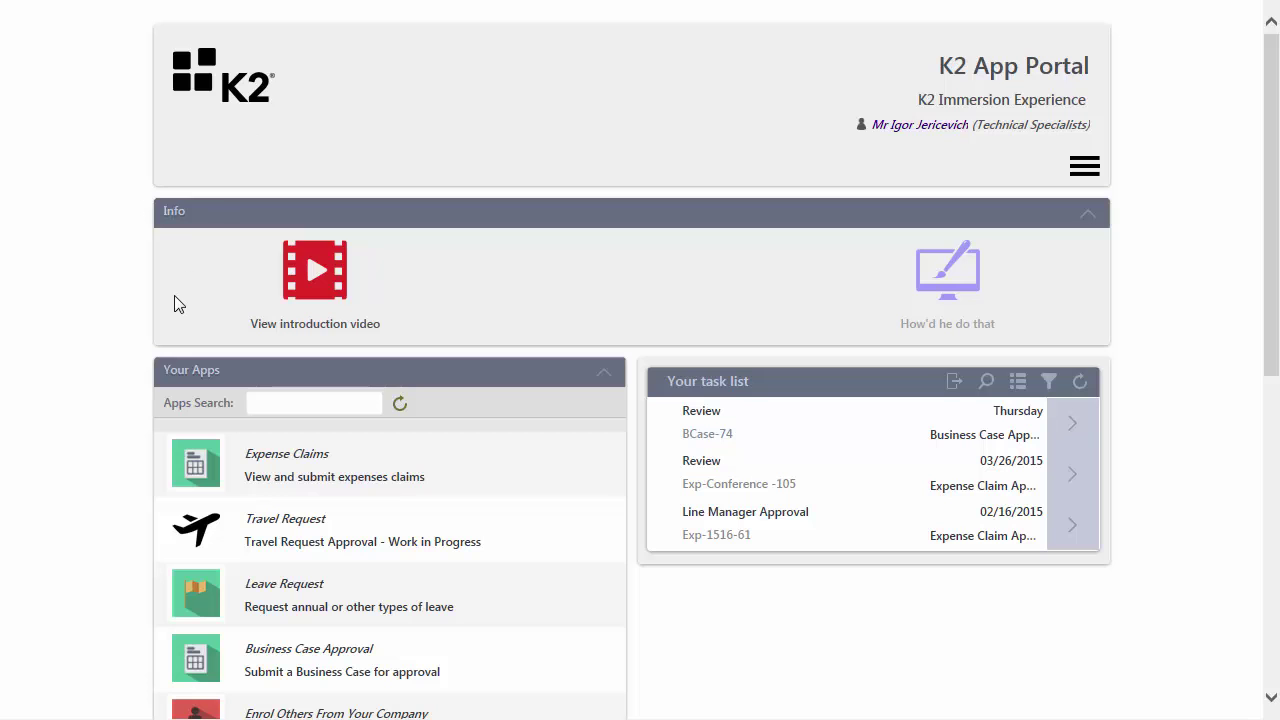
# Step: Look over the portal form's apps list, task list and My Processes list
pyautogui.scroll(-2, 607, 330)
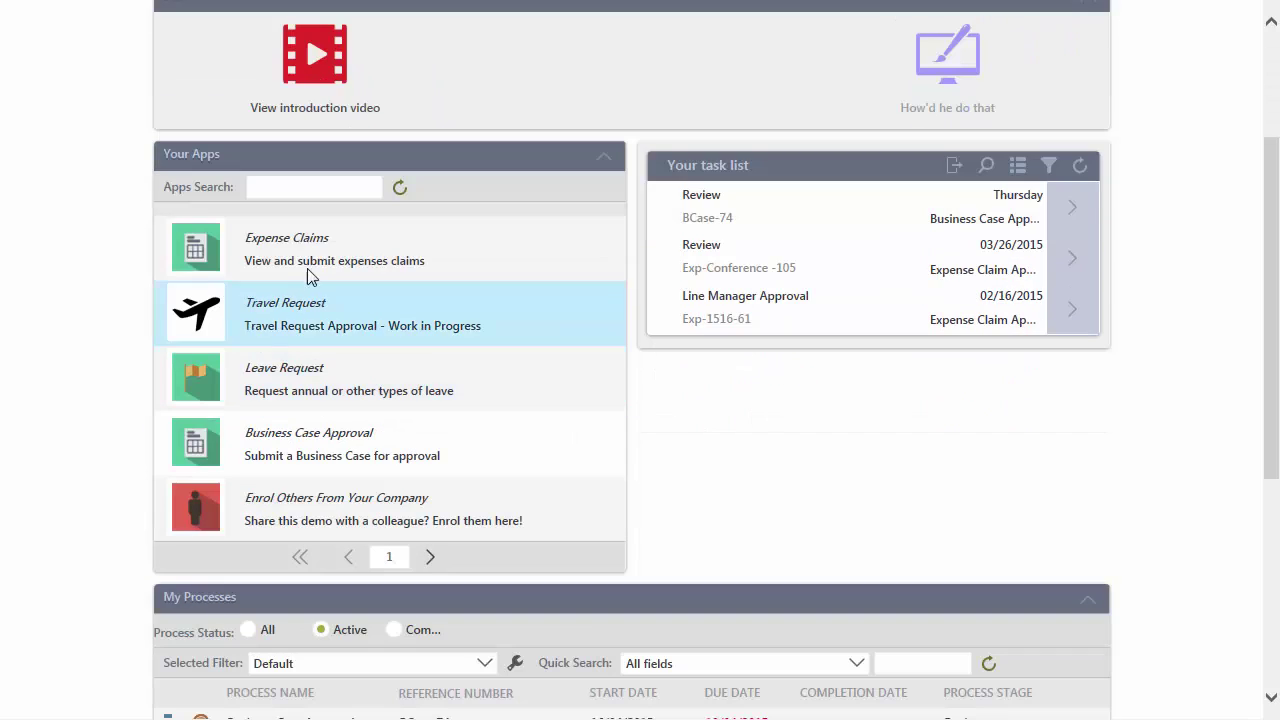
pyautogui.scroll(-3, 503, 651)
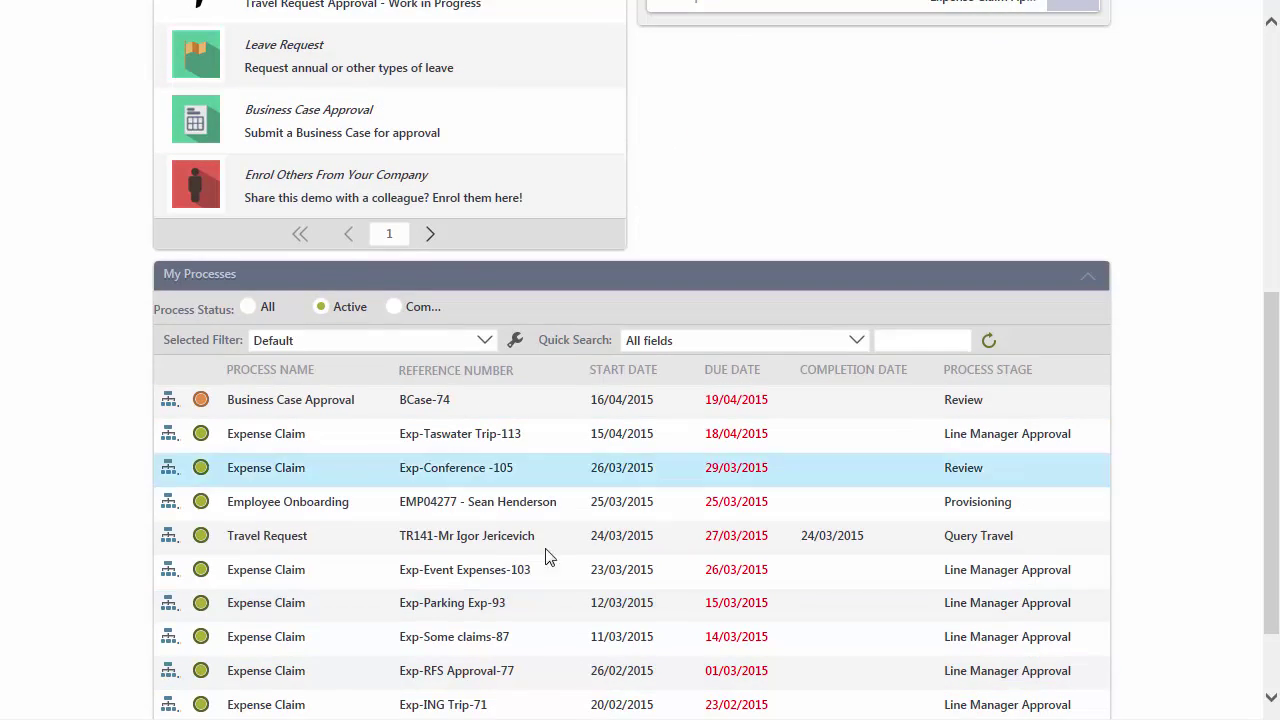
pyautogui.scroll(5, 870, 171)
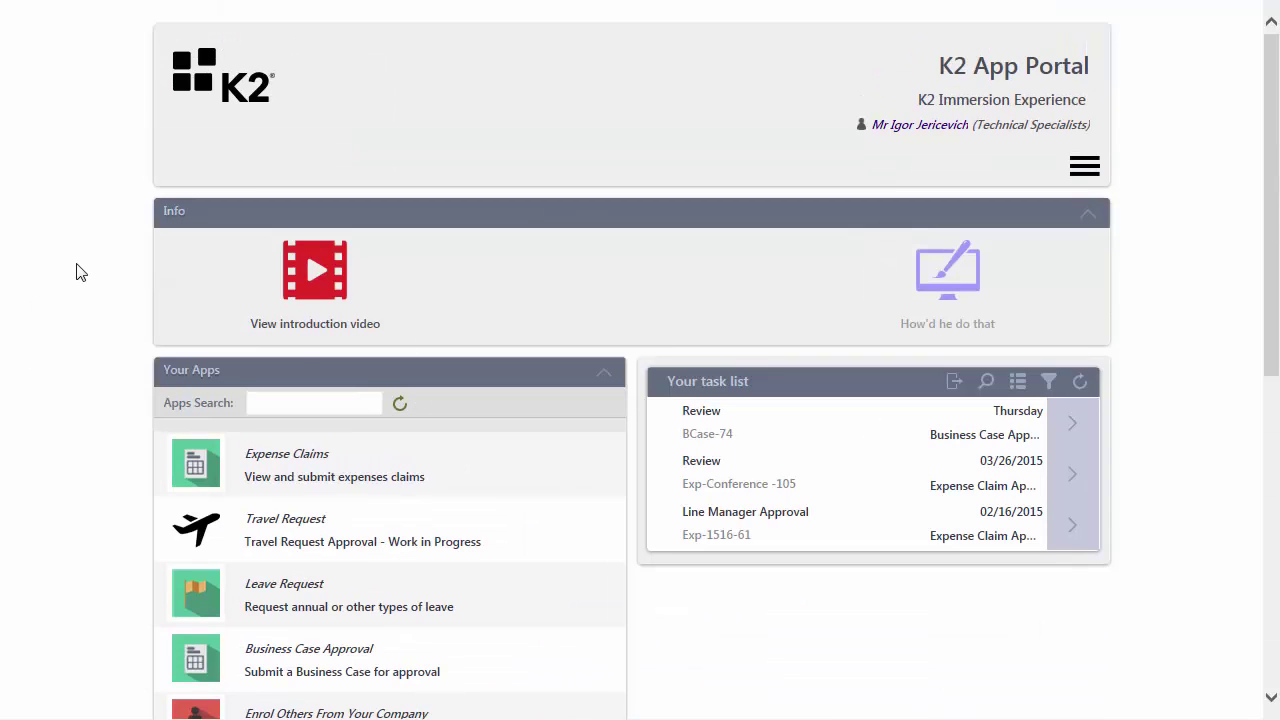
# Step: Switch to K2 Designer, preview the Immersion Process Status List view through its runtime URL, and close the preview
pyautogui.click(500, 20)
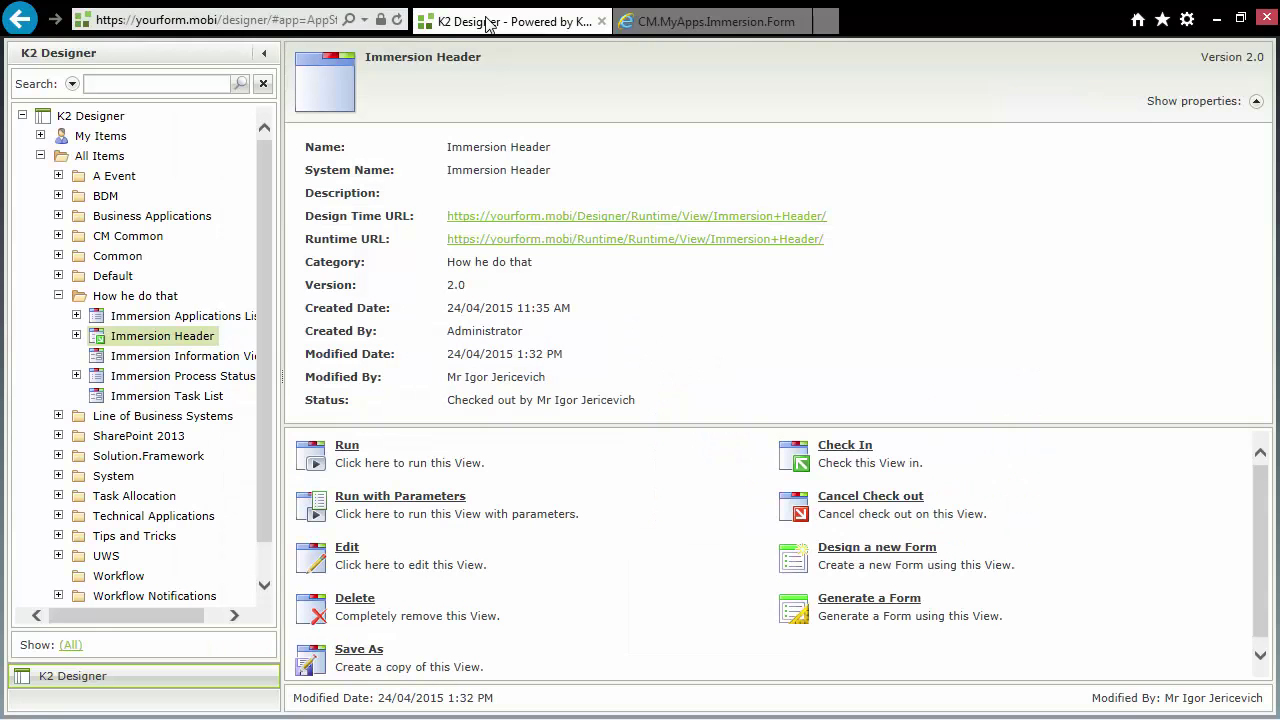
pyautogui.click(101, 120)
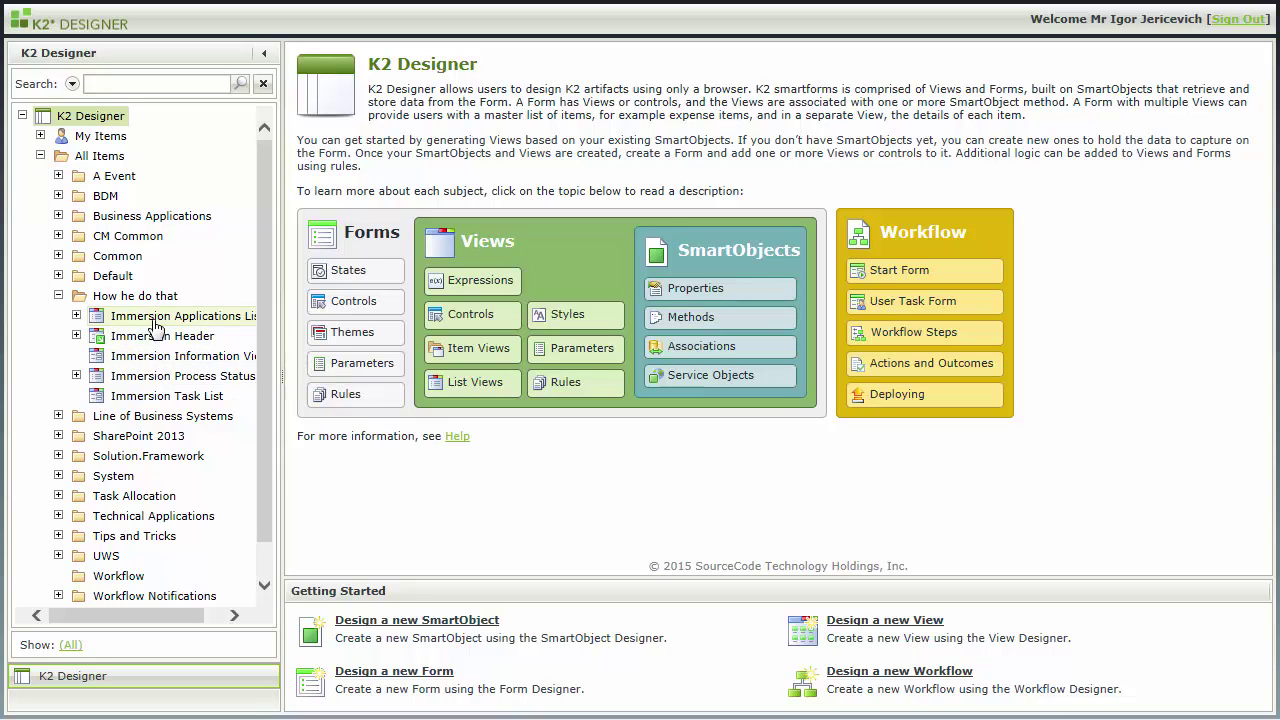
pyautogui.click(152, 376)
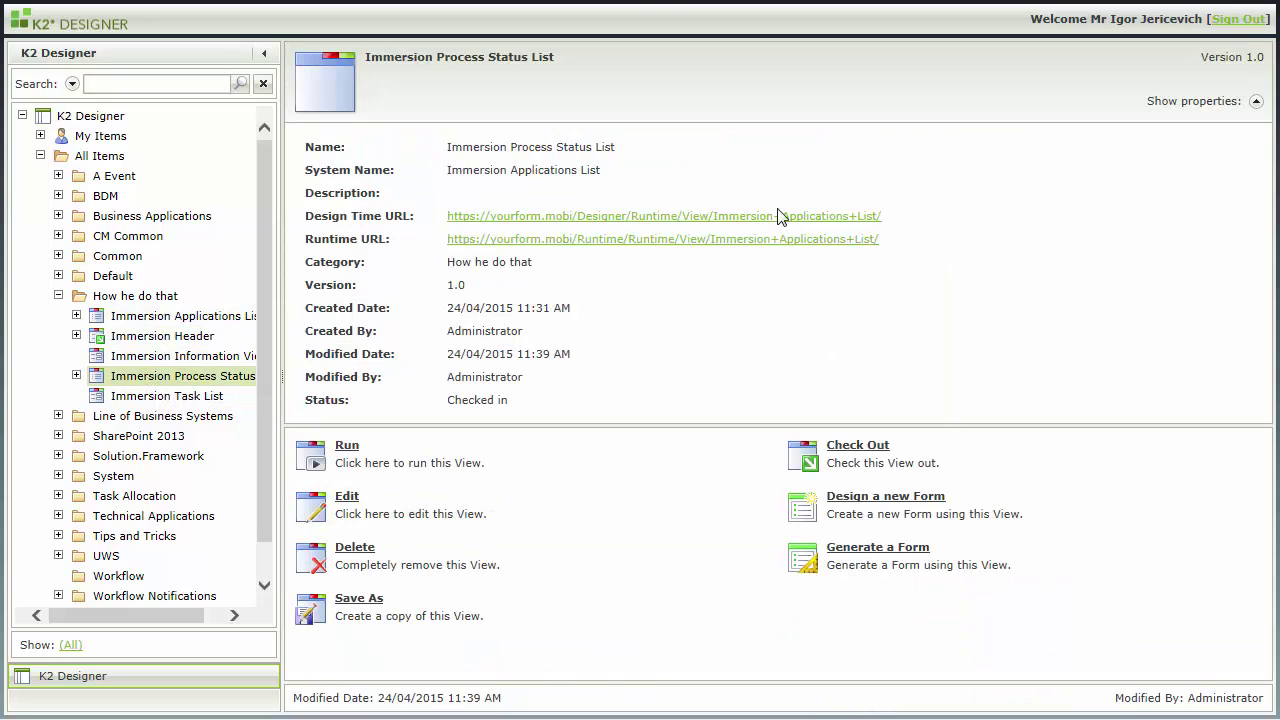
pyautogui.click(666, 240)
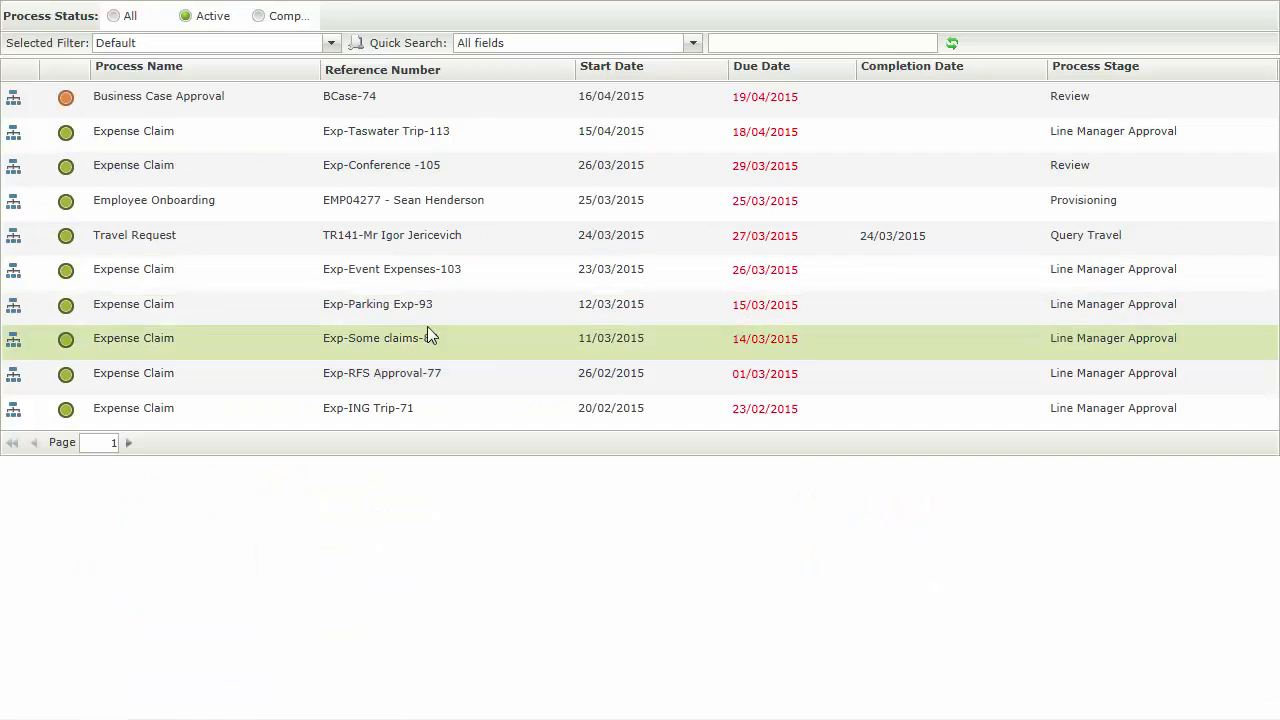
pyautogui.moveTo(665, 20)
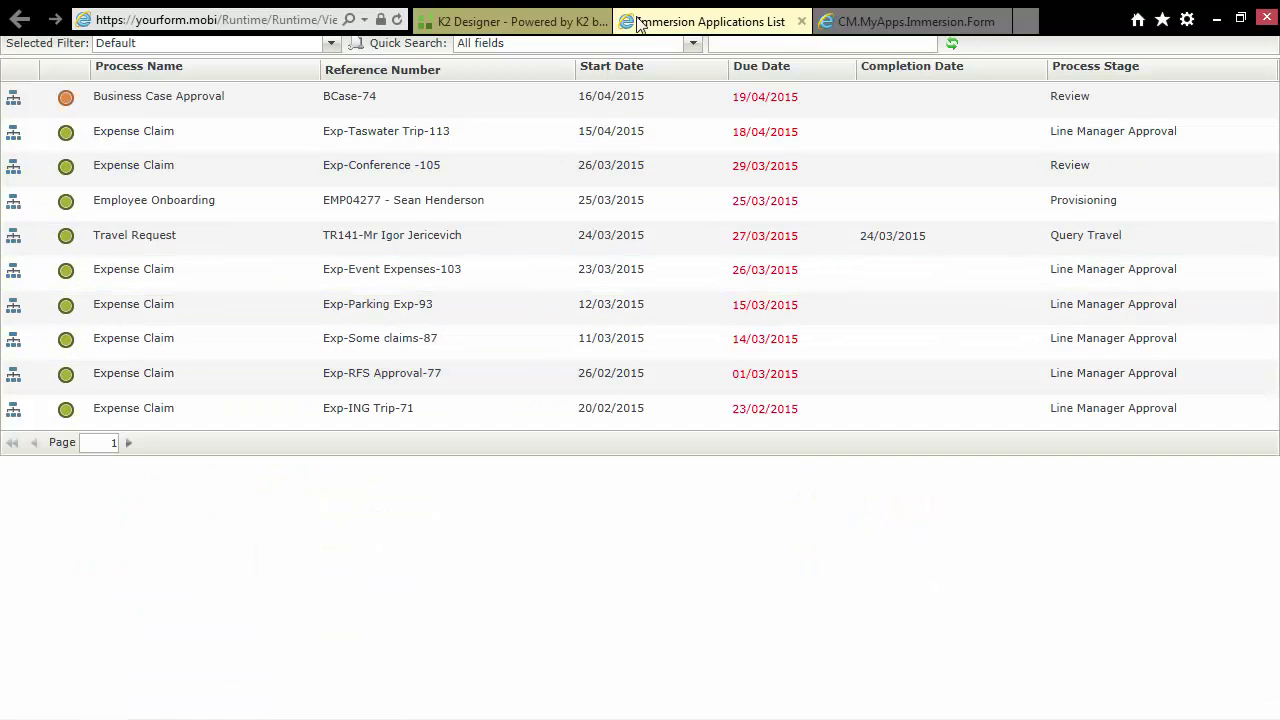
pyautogui.click(802, 22)
# Step: Return to the K2 App Portal form and examine how the My Processes list appears there
pyautogui.click(740, 21)
pyautogui.scroll(-5, 407, 452)
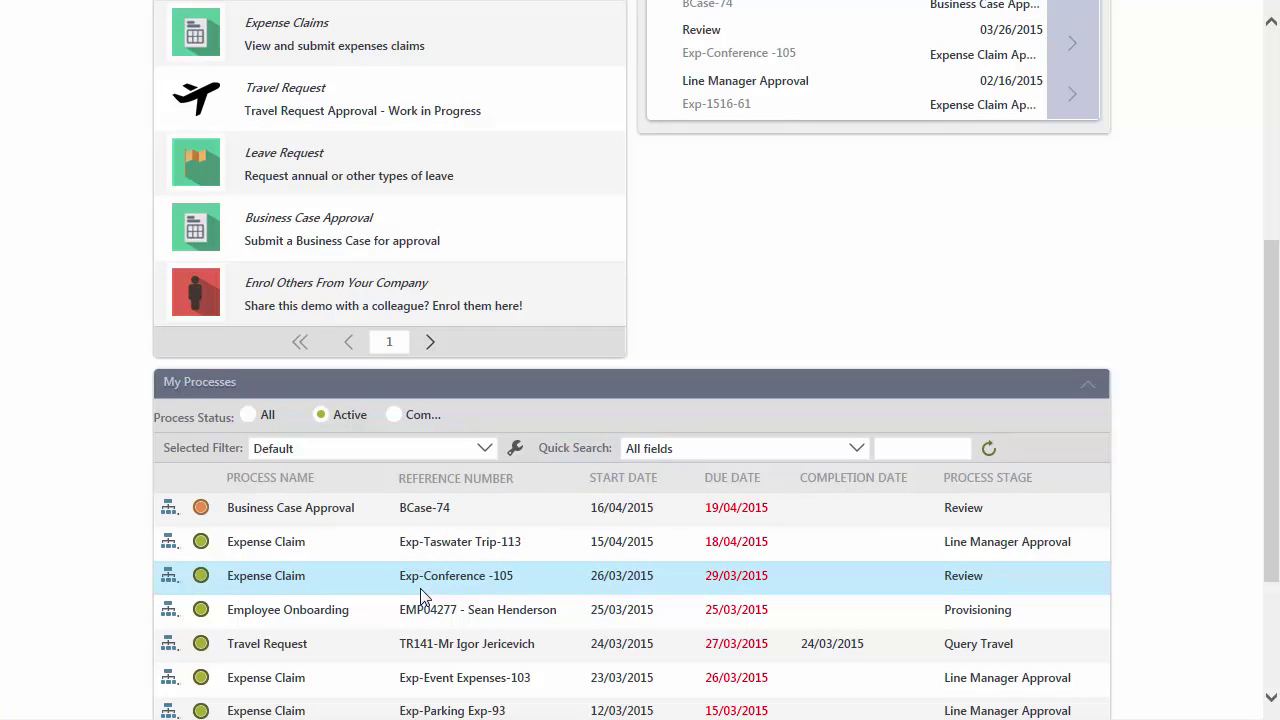
pyautogui.scroll(5, 420, 597)
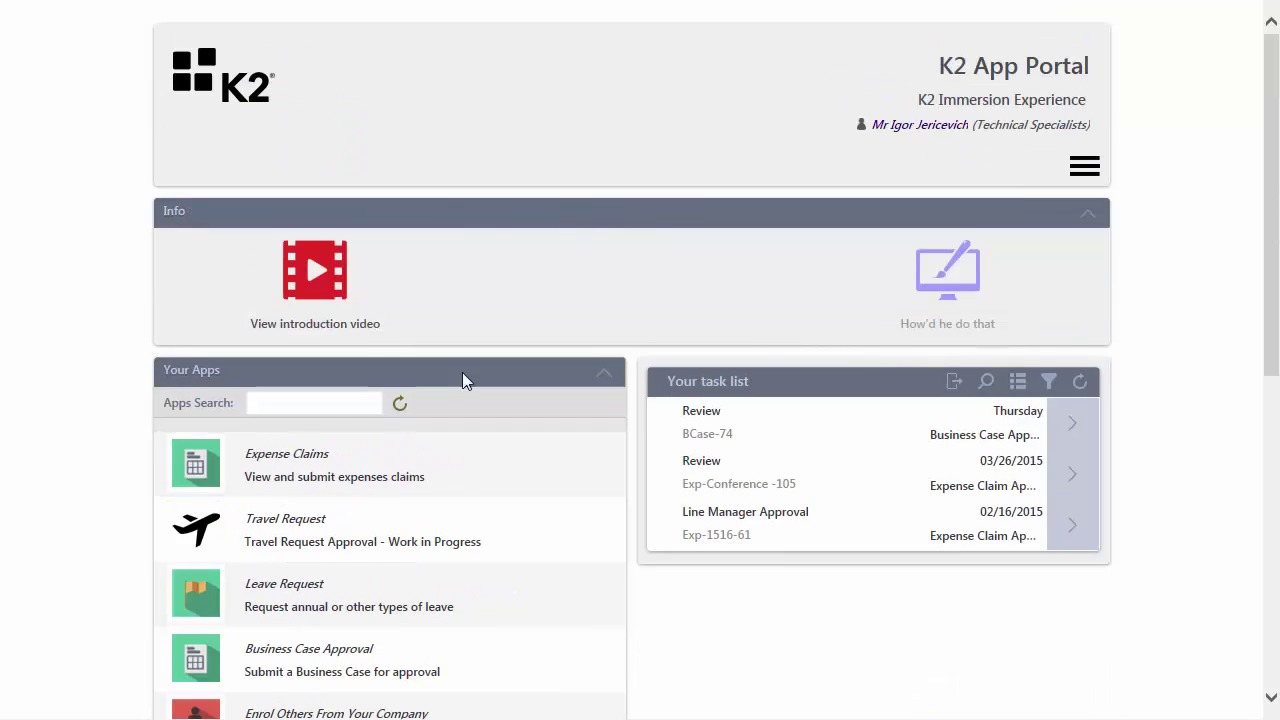
# Step: Switch back to K2 Designer and open the Immersion Header view for editing
pyautogui.moveTo(306, 8)
pyautogui.click(488, 17)
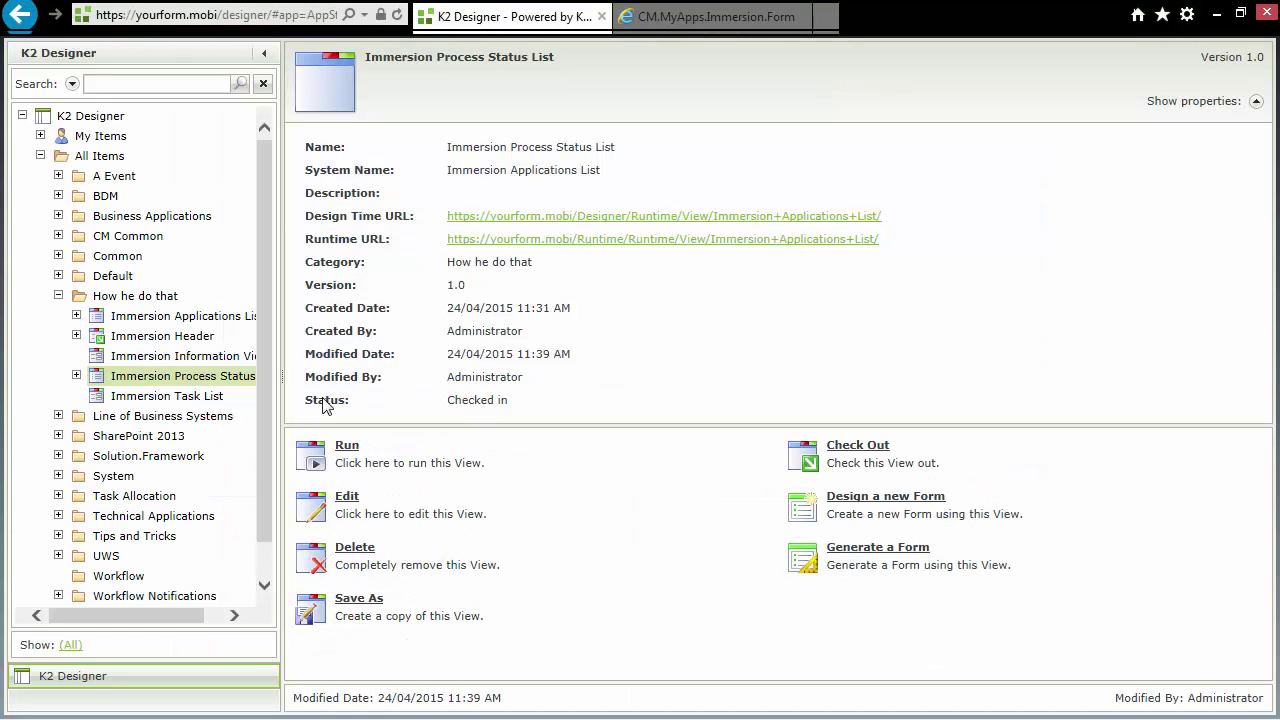
pyautogui.click(148, 337)
pyautogui.click(347, 547)
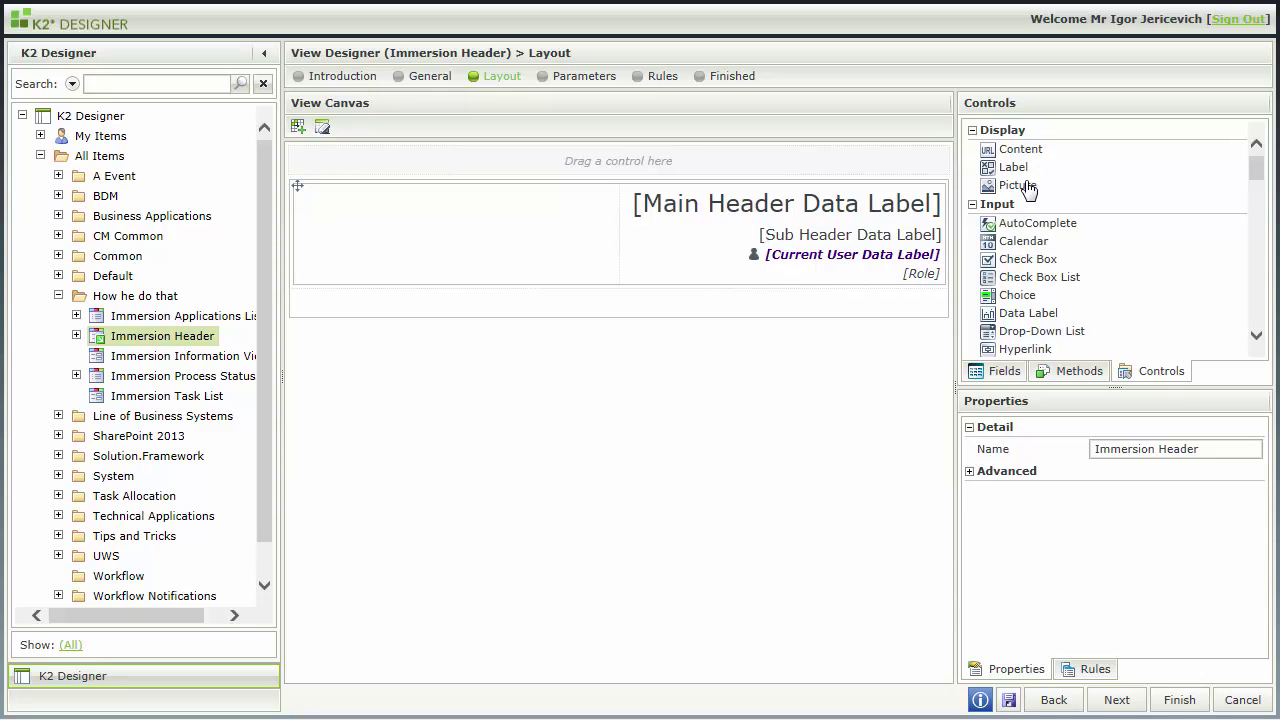
# Step: Add a Picture control to the empty cell beside the header labels and set its source to the K2 logo
pyautogui.moveTo(1020, 188); pyautogui.dragTo(360, 225)
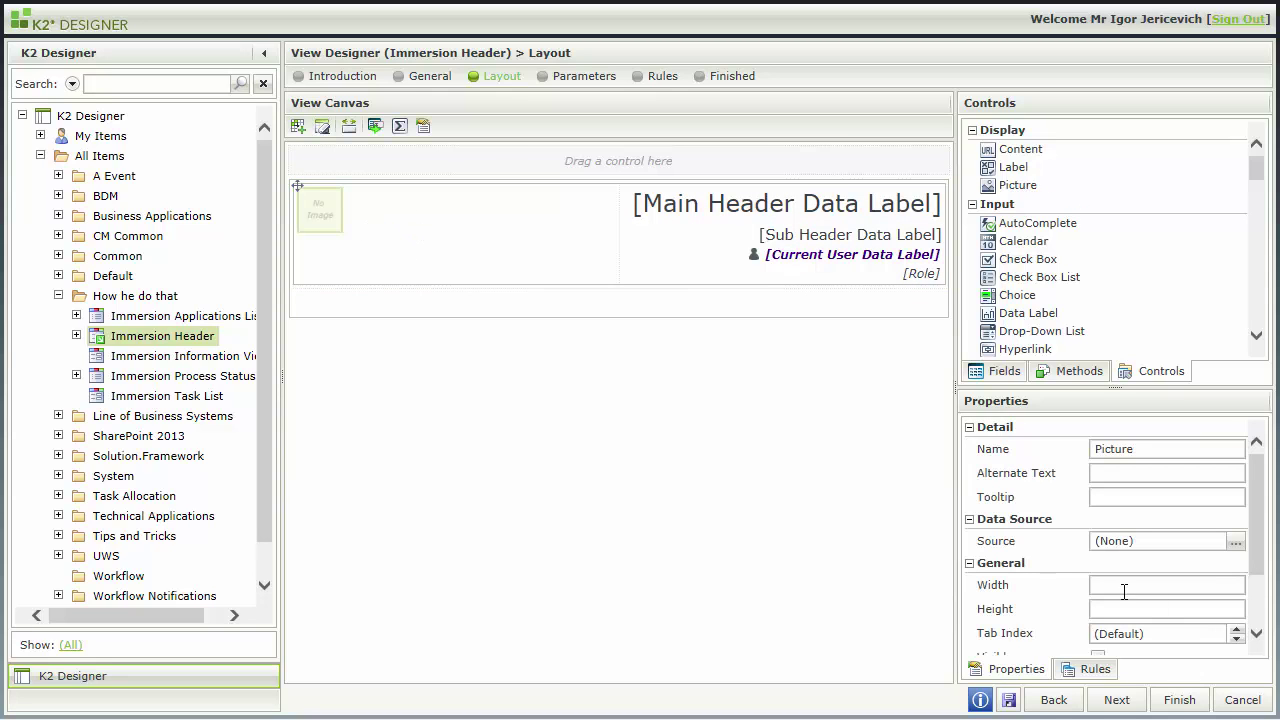
pyautogui.click(1236, 541)
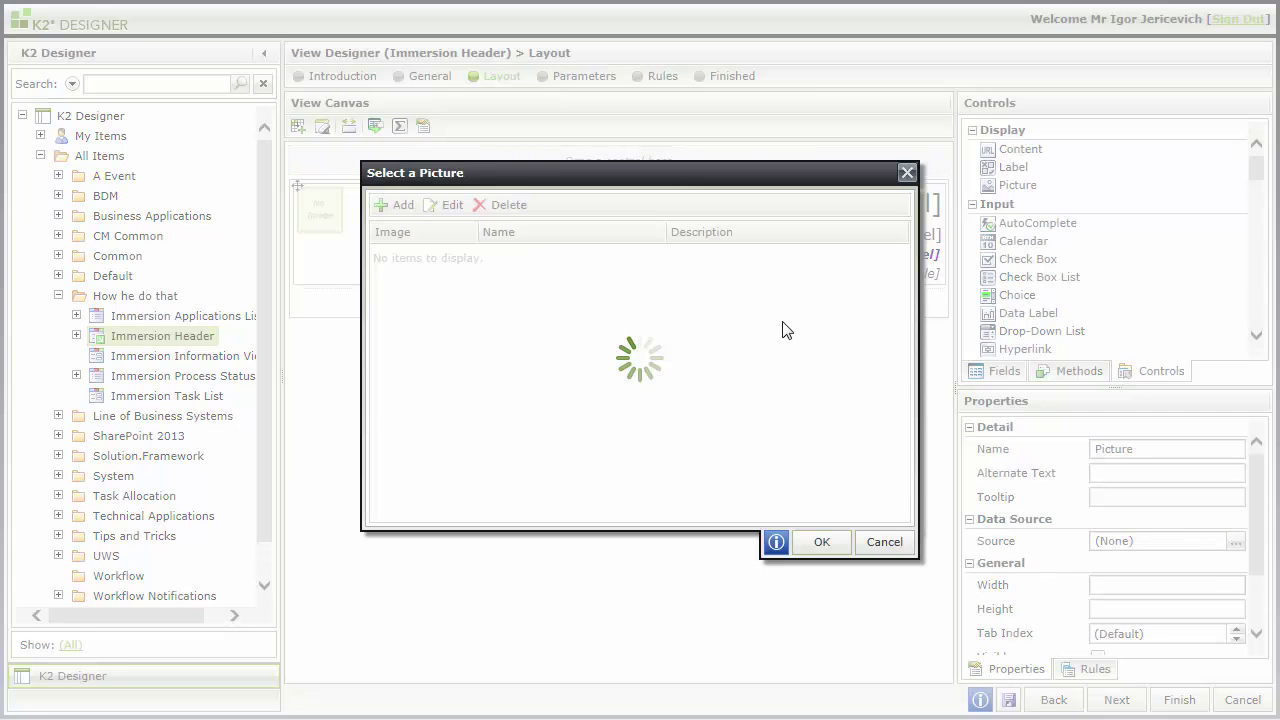
pyautogui.moveTo(900, 286); pyautogui.dragTo(900, 316)
pyautogui.click(597, 275)
pyautogui.click(812, 542)
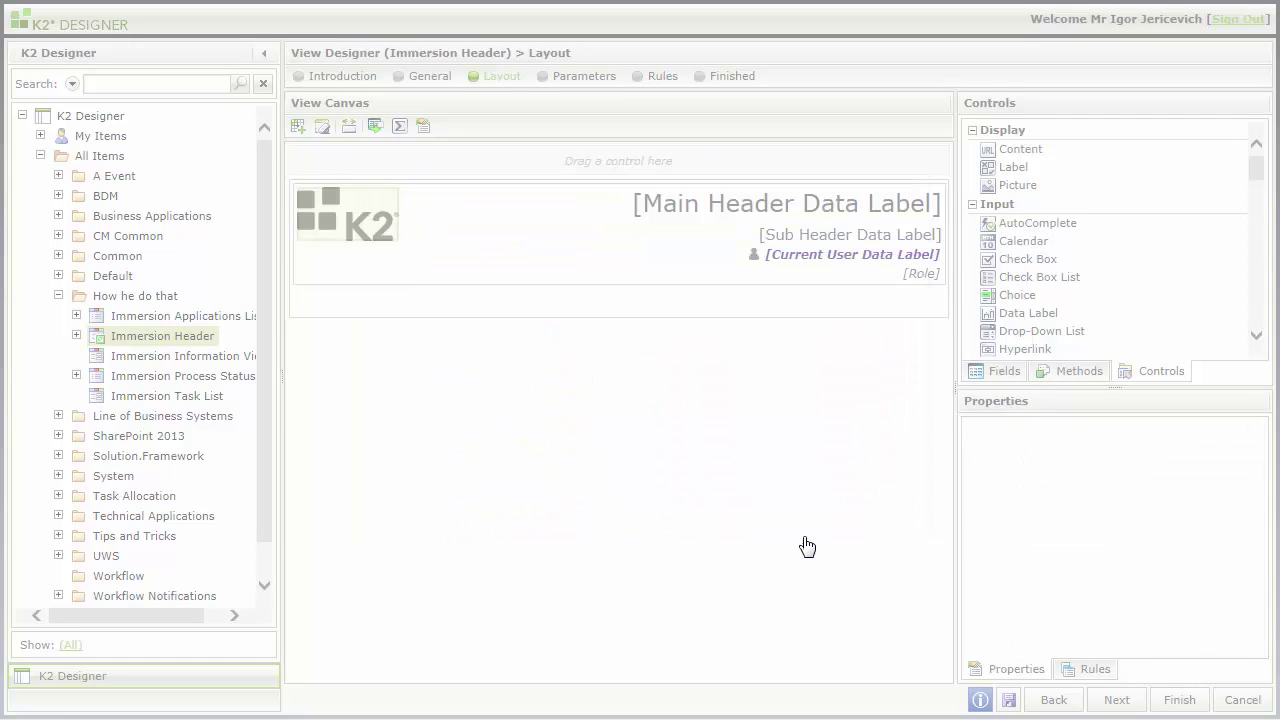
pyautogui.click(475, 231)
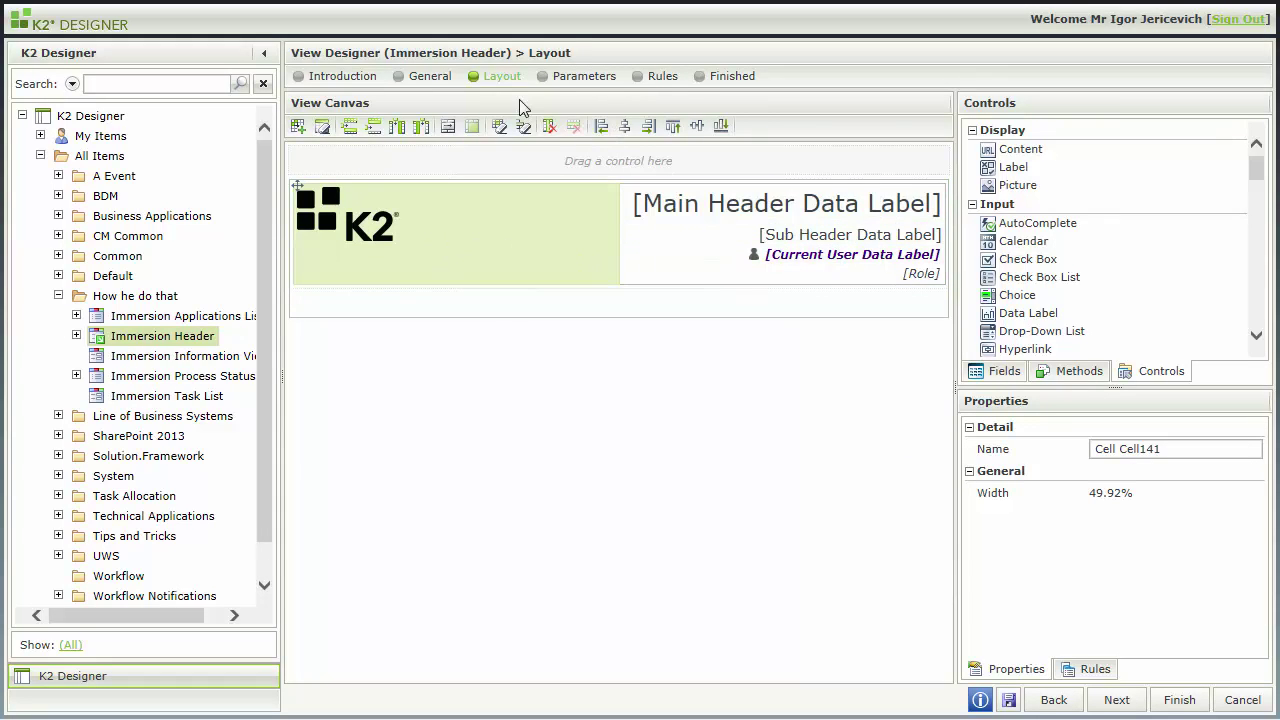
# Step: Review the header view's parameters and open its "When the View executed Initialized" rule for editing
pyautogui.click(563, 80)
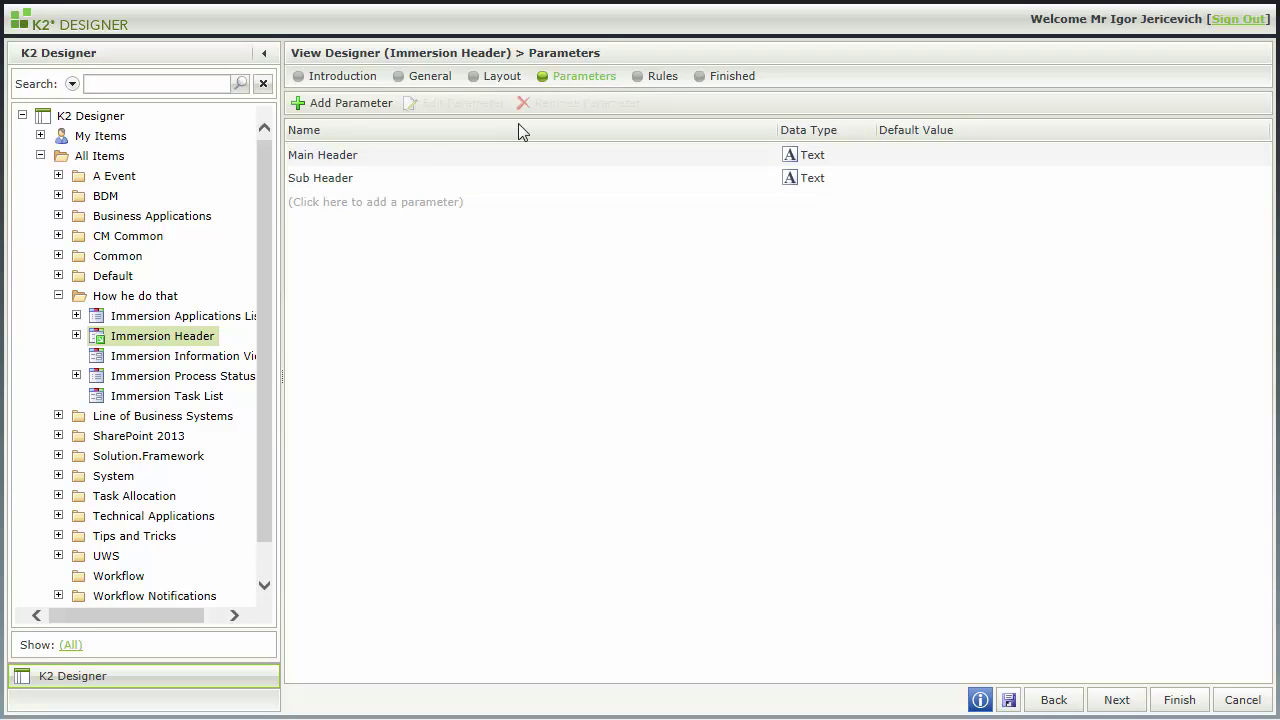
pyautogui.click(656, 80)
pyautogui.click(450, 182)
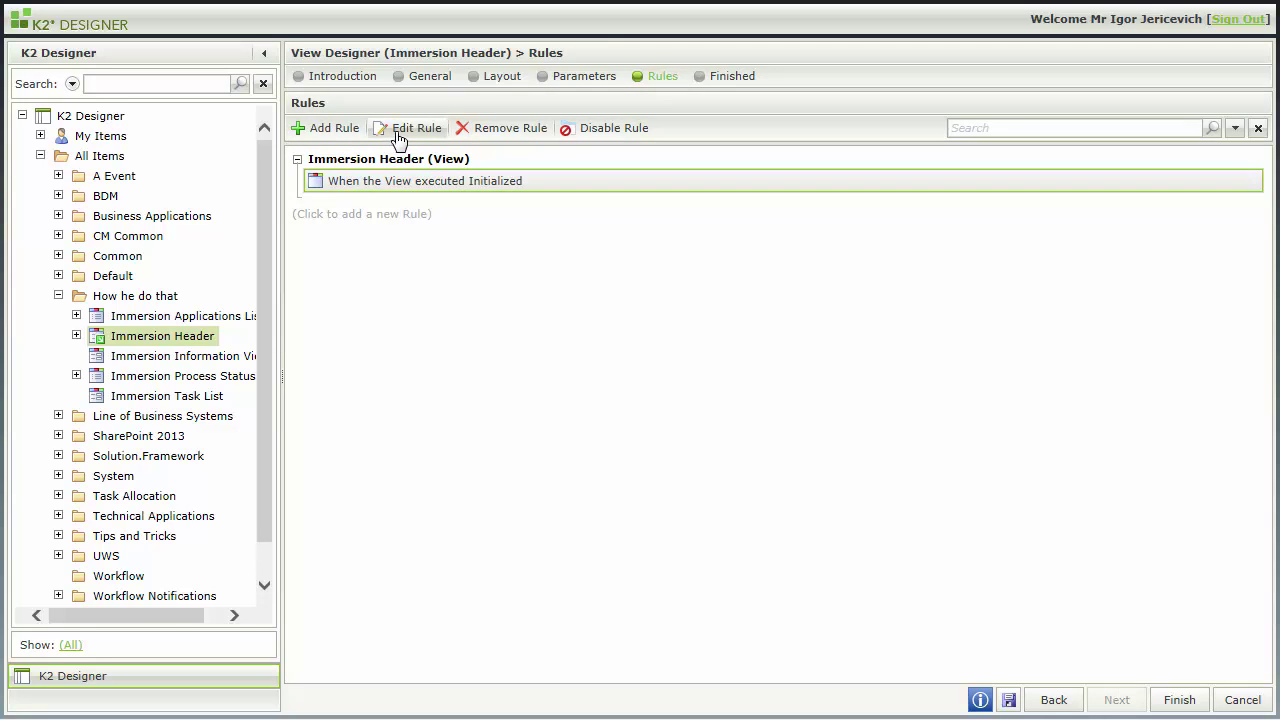
pyautogui.click(400, 129)
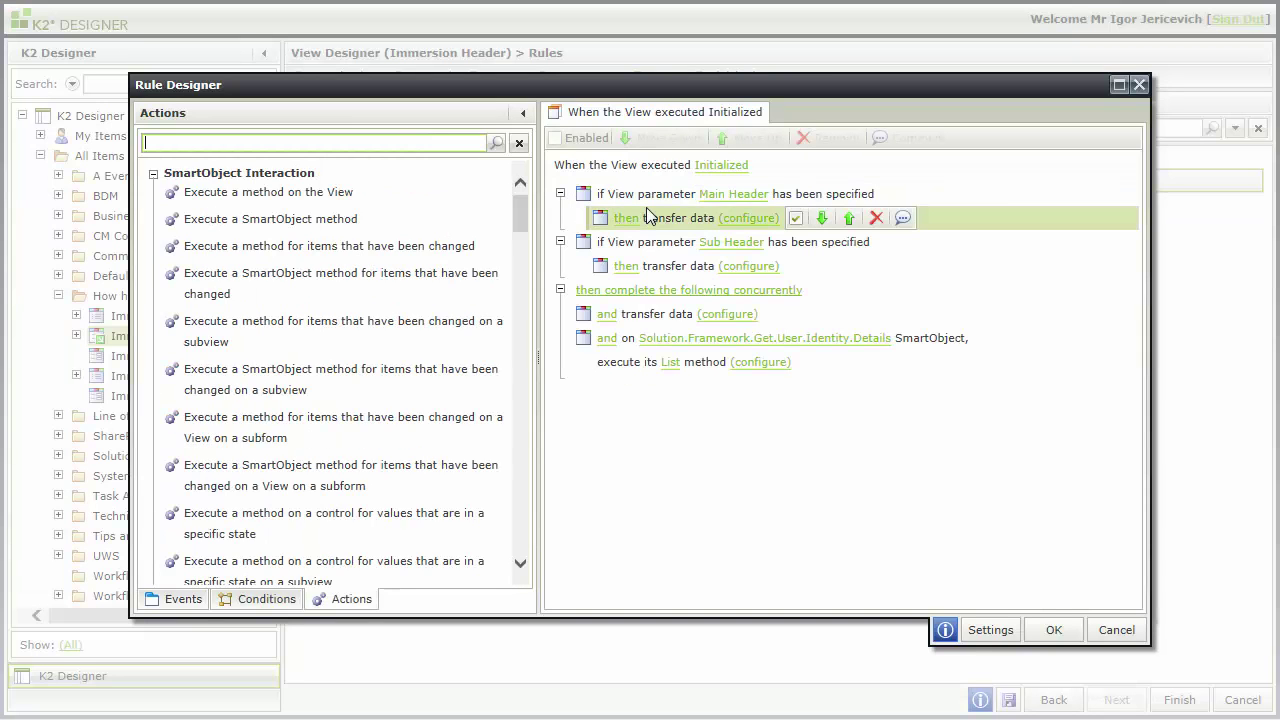
# Step: Examine the transfer data mapping under the Main Header parameter condition against the available view parameters
pyautogui.click(751, 219)
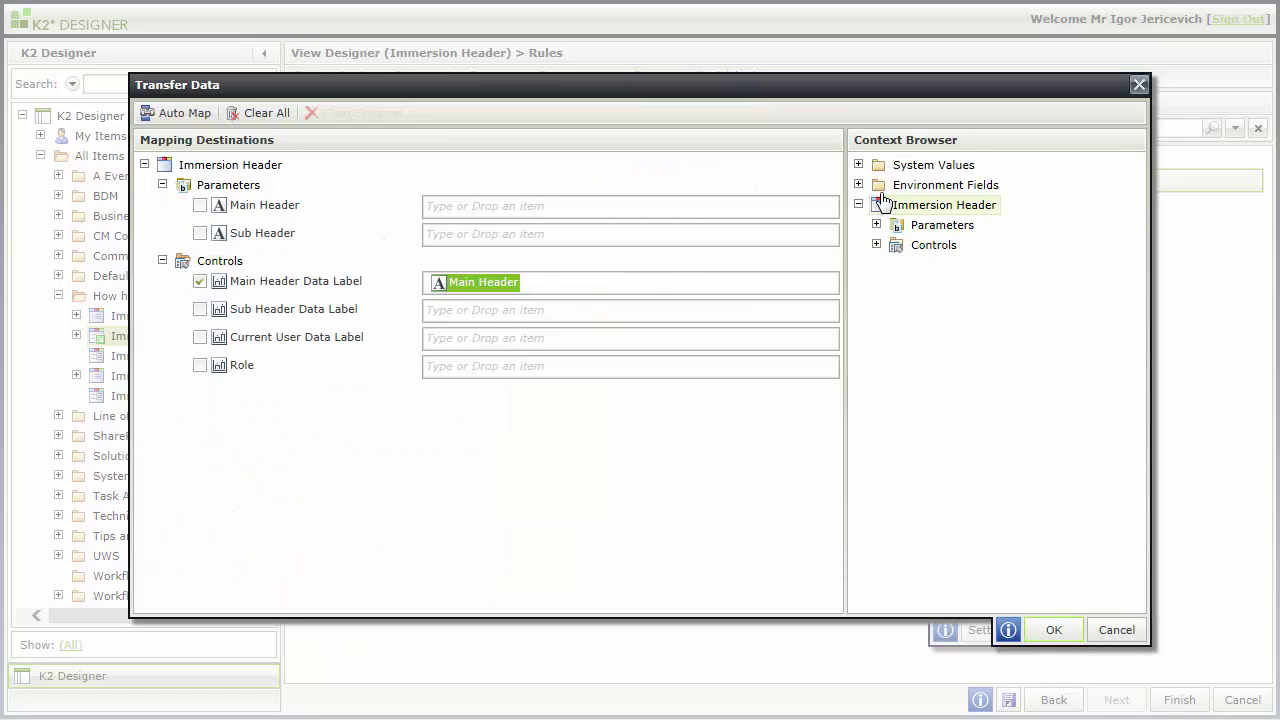
pyautogui.click(876, 224)
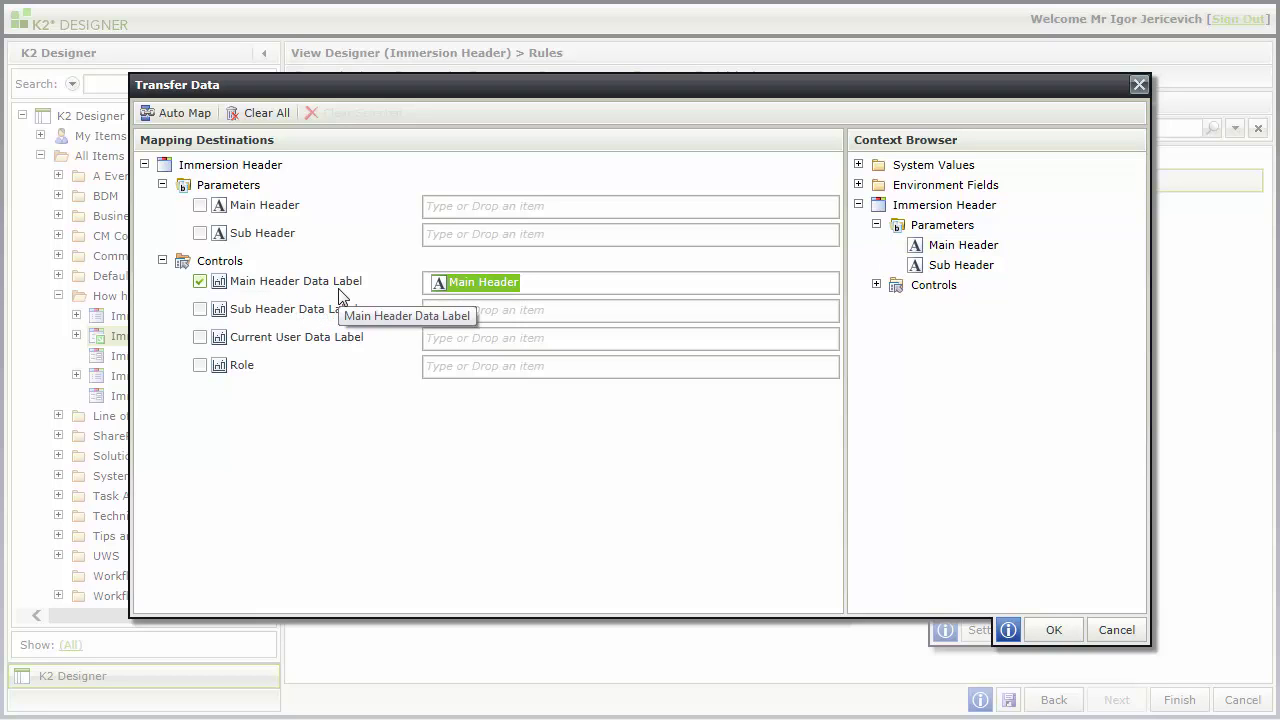
pyautogui.click(1116, 630)
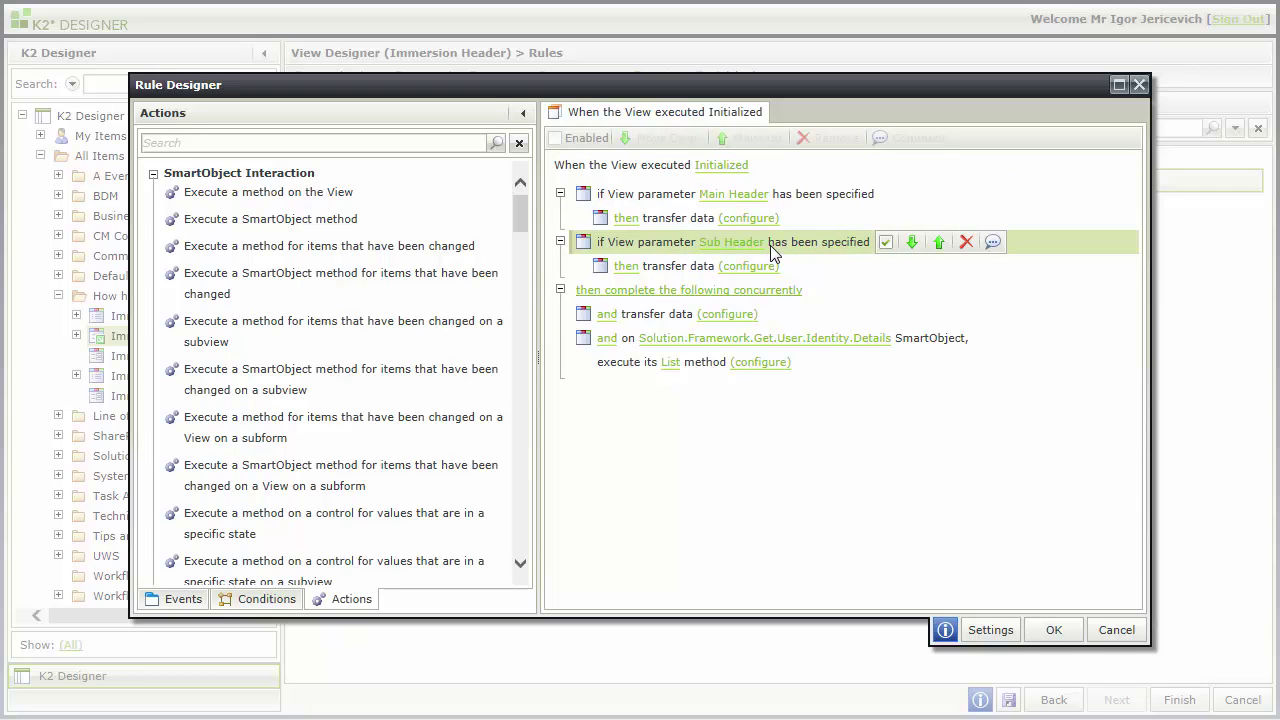
# Step: Examine the transfer data mapping for the Current User Data Label and the Current User system values
pyautogui.click(716, 316)
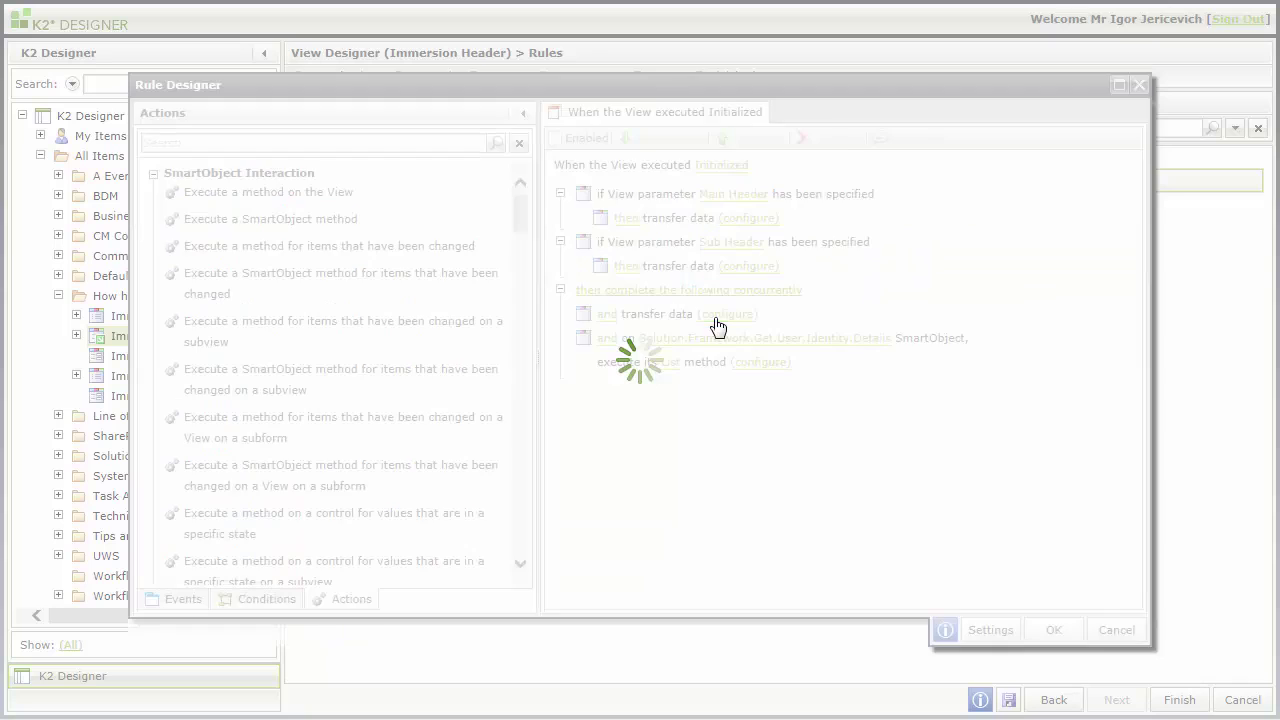
pyautogui.click(858, 164)
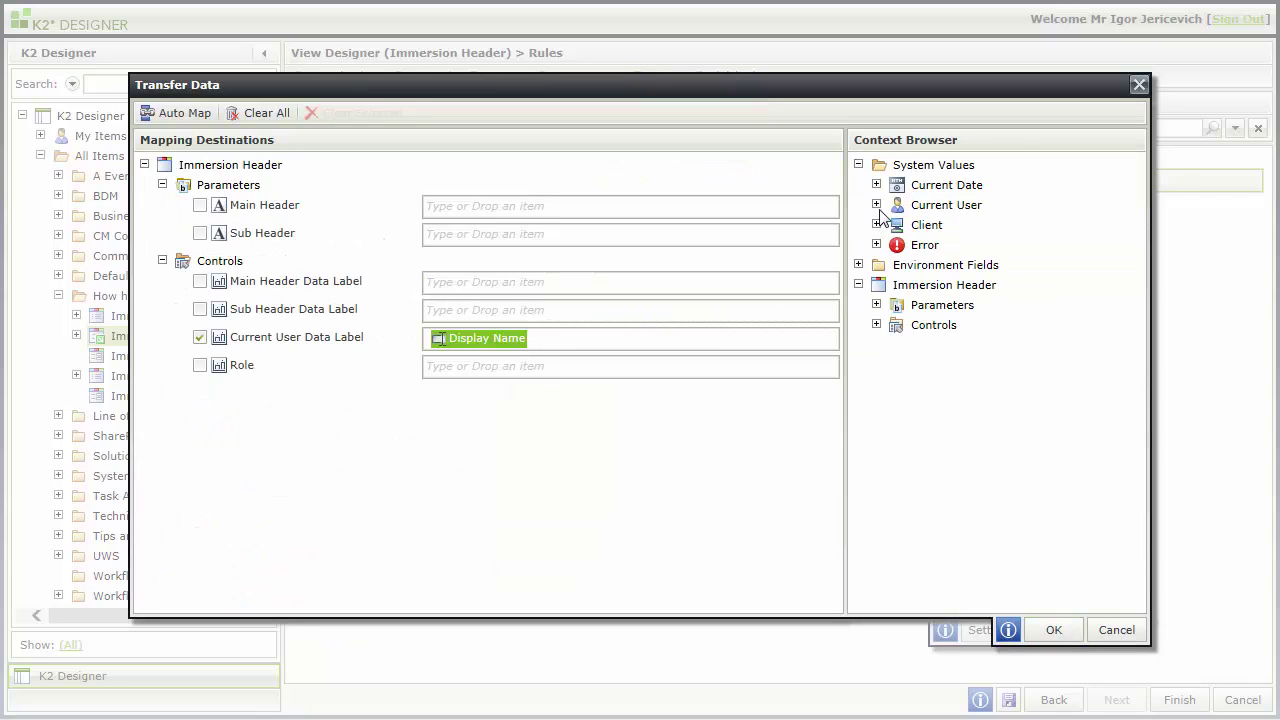
pyautogui.click(877, 205)
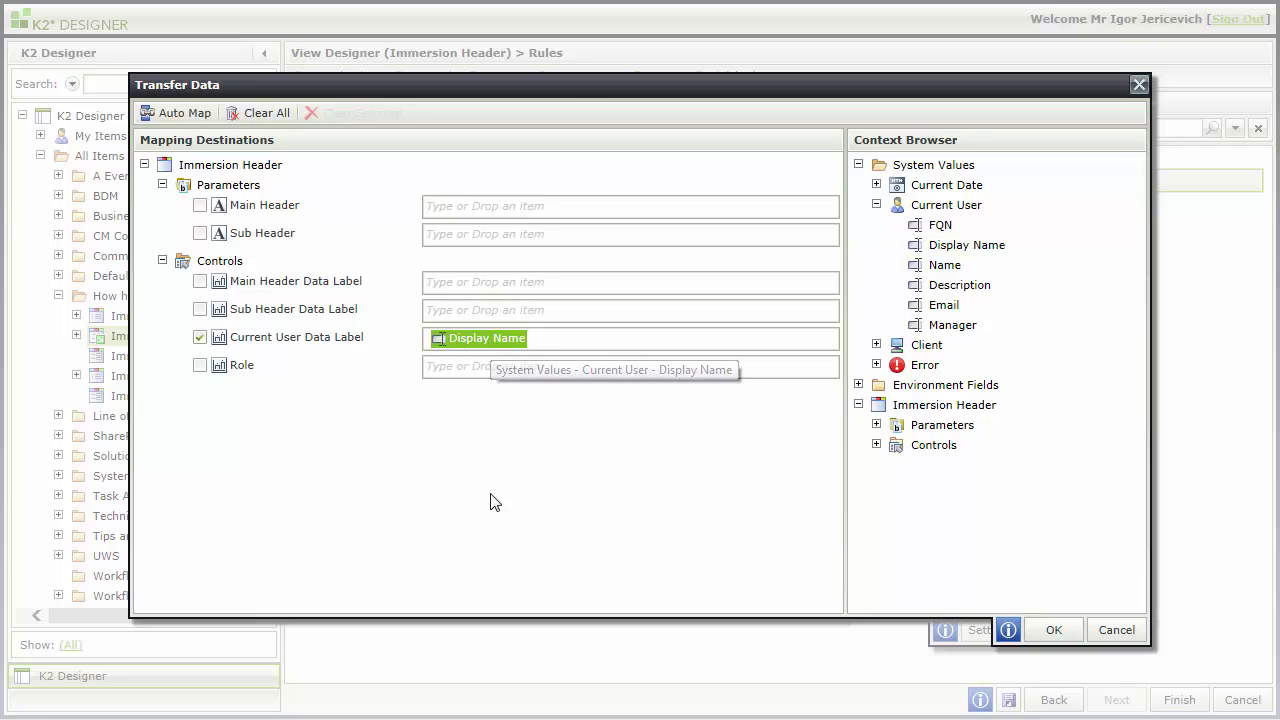
pyautogui.click(1118, 628)
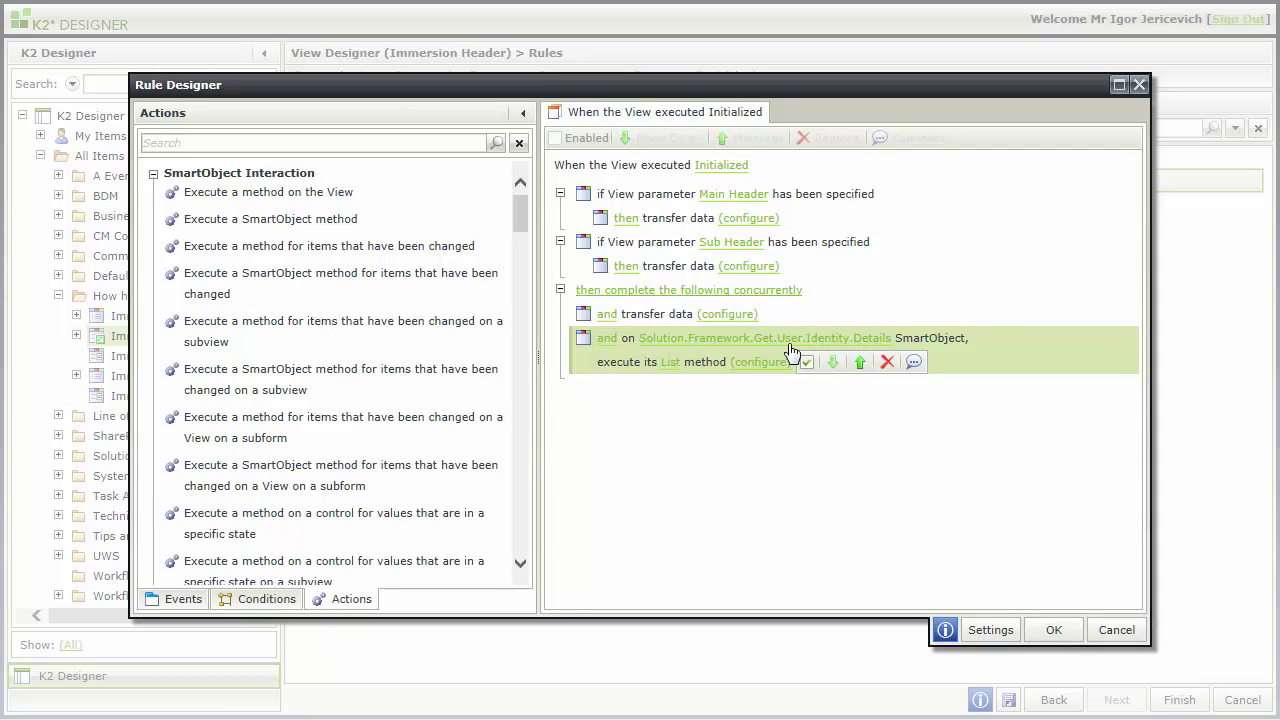
# Step: Inspect the input and output mappings of the Solution.Framework.Get.User.Identity.Details List method, focusing on how Role is mapped
pyautogui.click(758, 362)
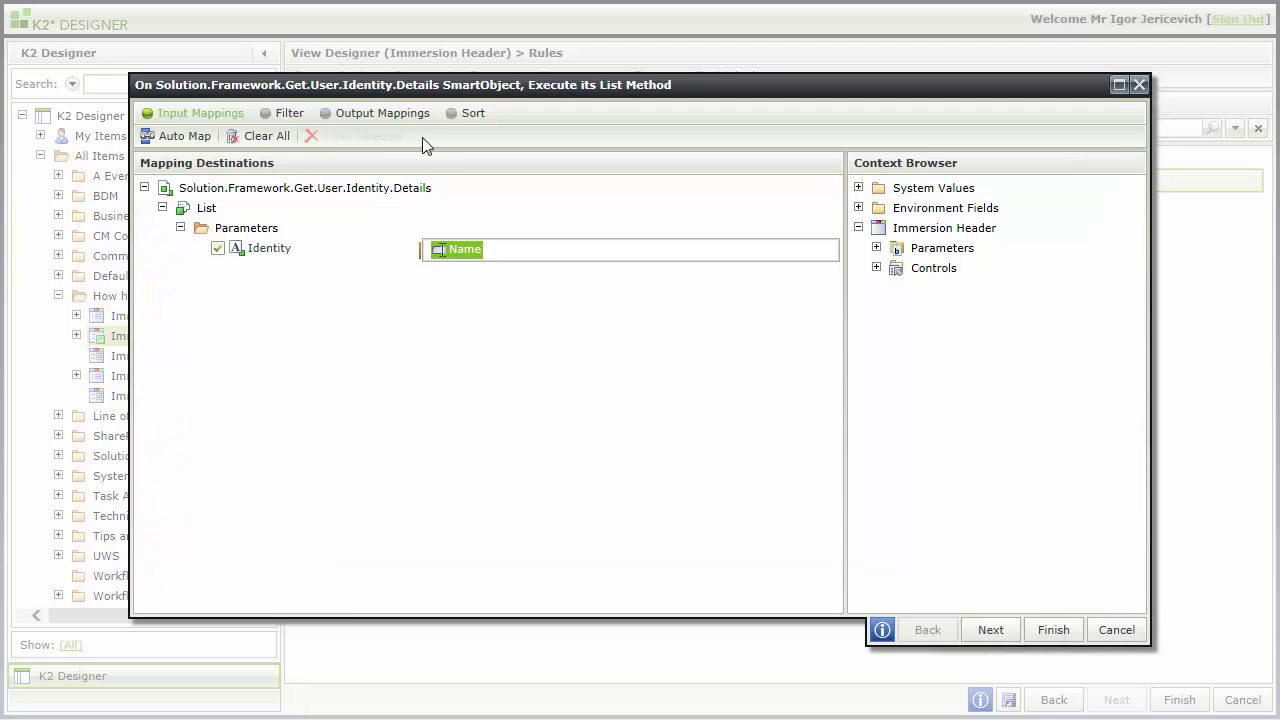
pyautogui.click(382, 113)
pyautogui.scroll(-10, 930, 388)
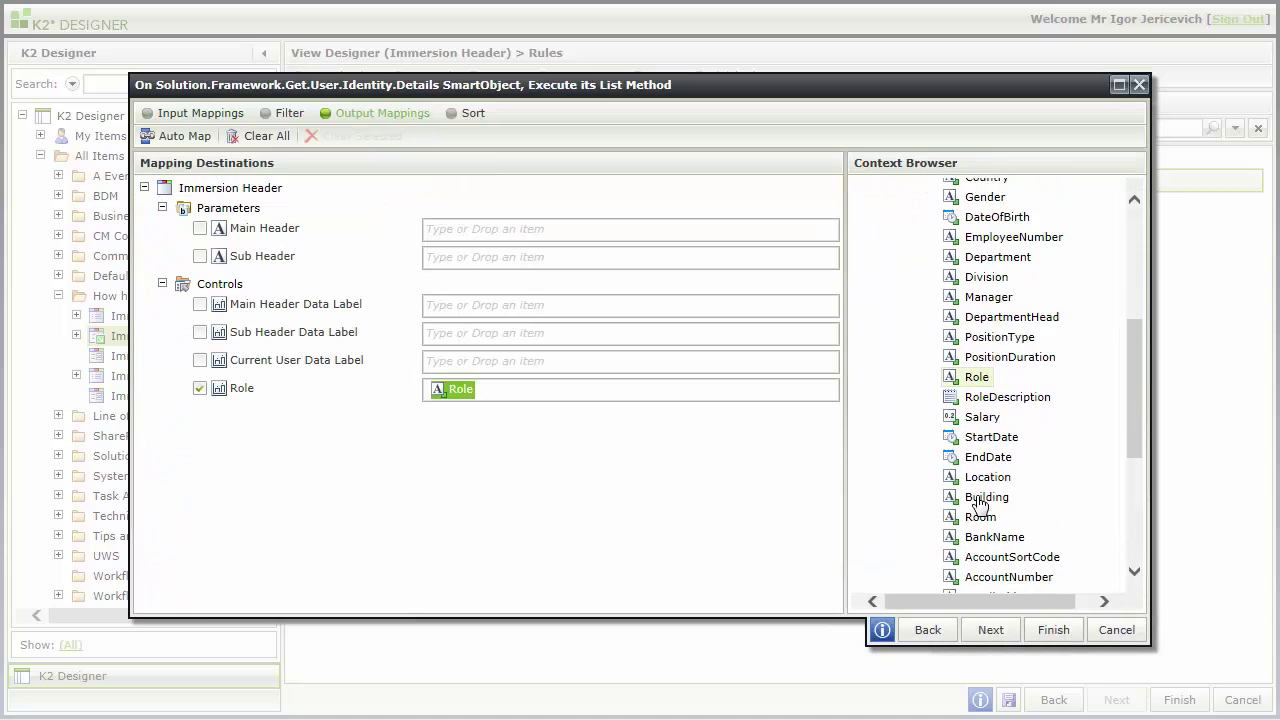
pyautogui.scroll(3, 988, 447)
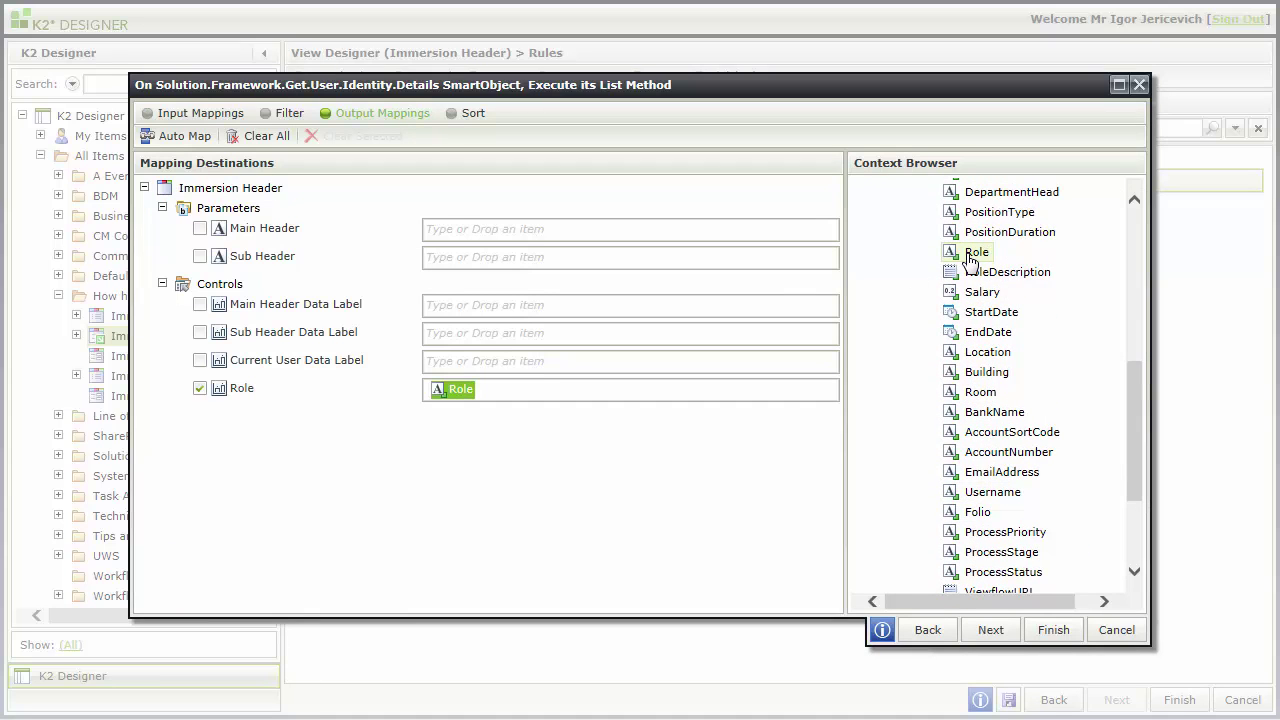
pyautogui.moveTo(972, 252); pyautogui.dragTo(242, 397)
pyautogui.click(1106, 634)
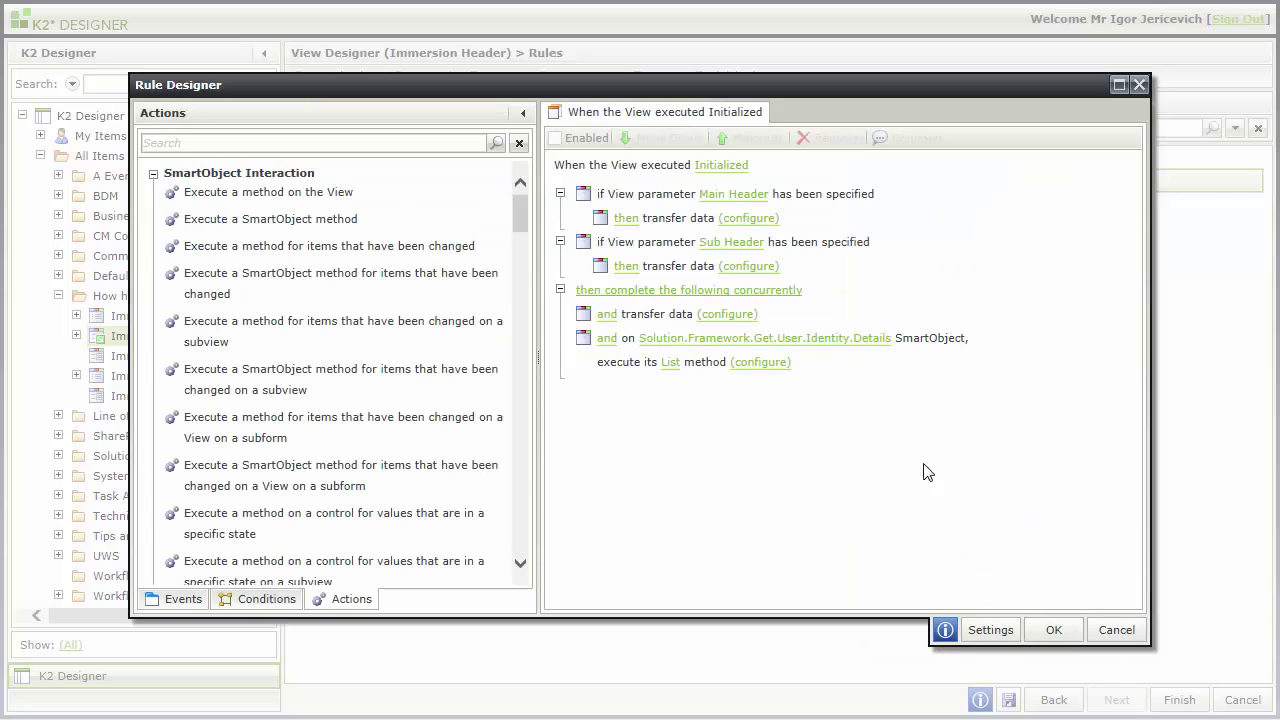
# Step: Confirm the rule, finish the Immersion Header view, and preview it through its runtime URL
pyautogui.click(1055, 633)
pyautogui.click(1183, 700)
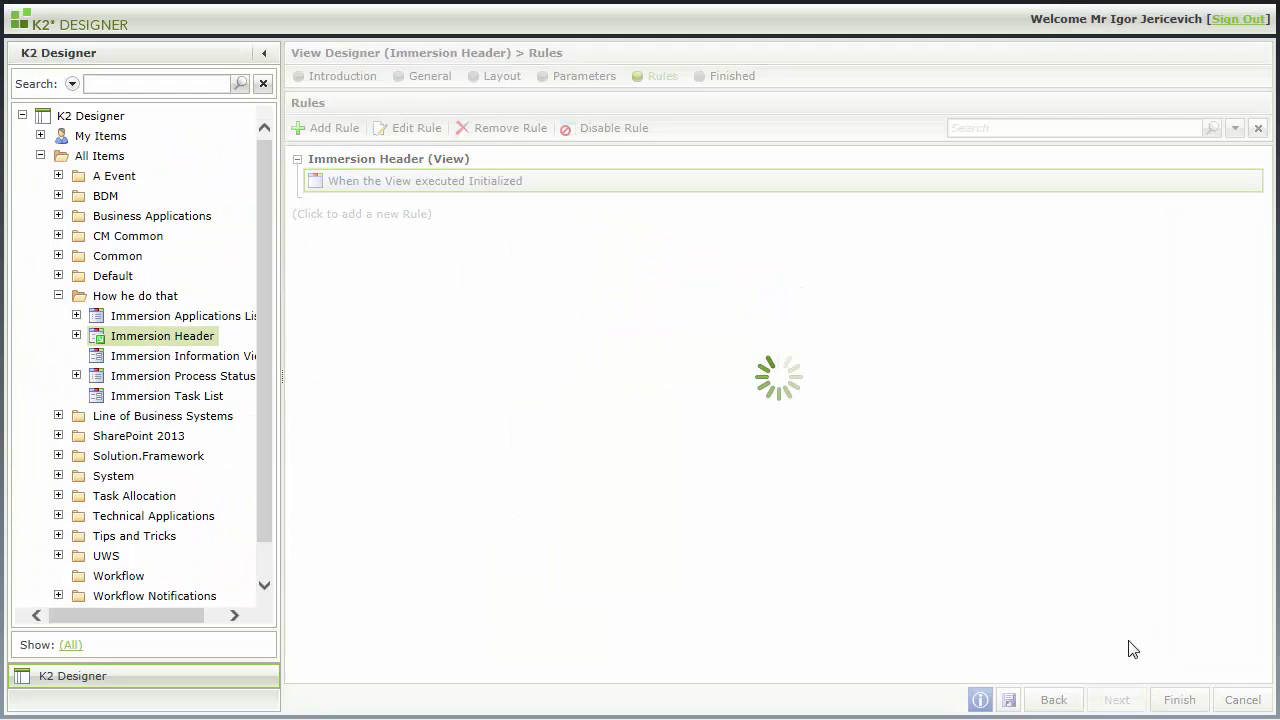
pyautogui.click(634, 242)
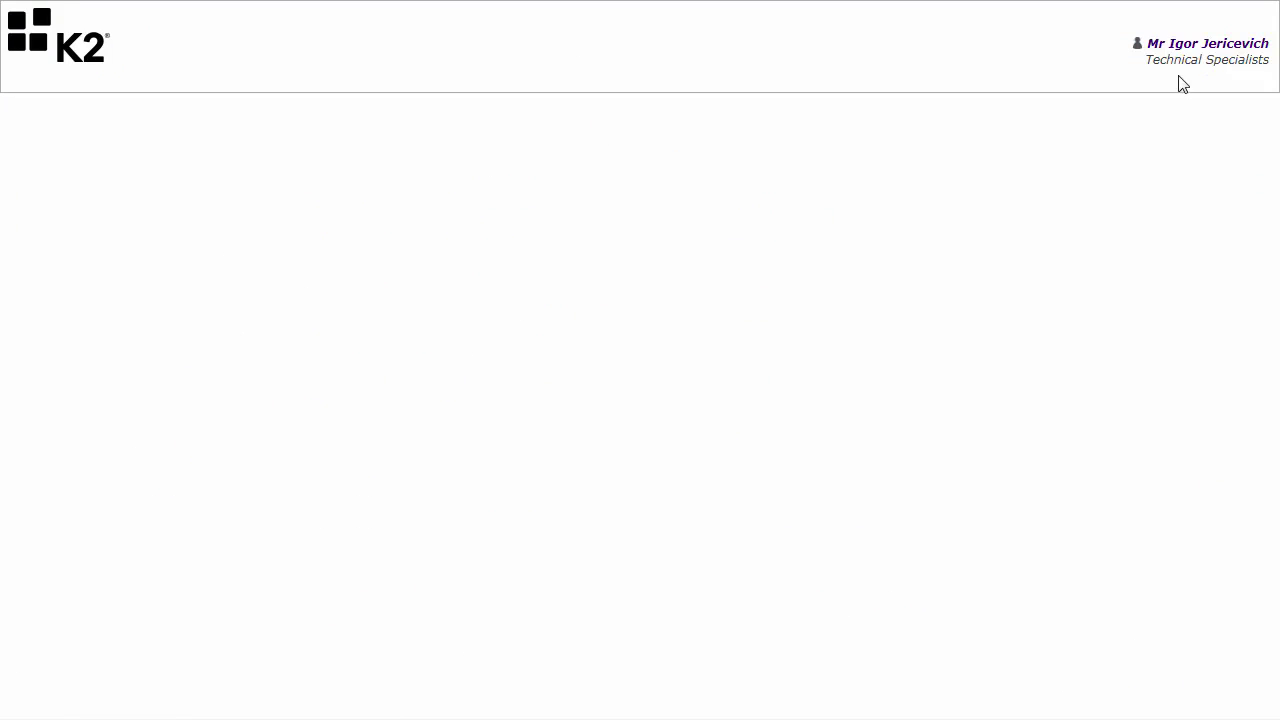
pyautogui.moveTo(557, 7)
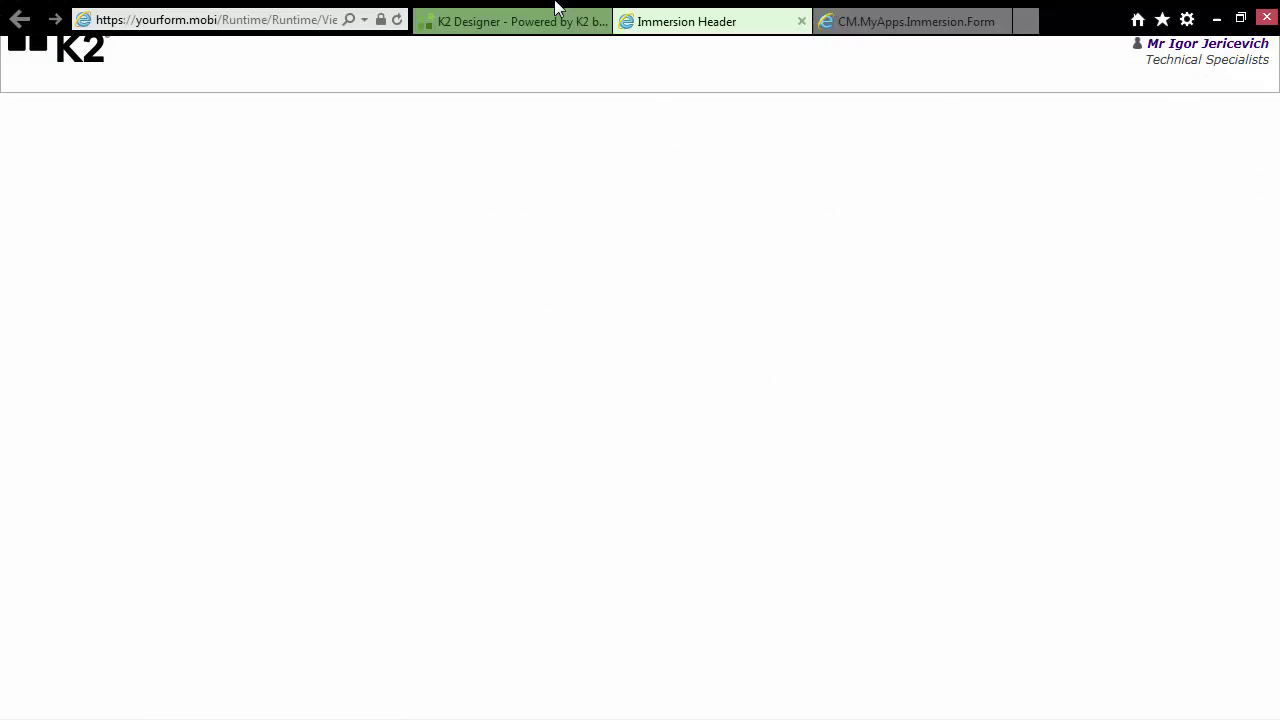
pyautogui.click(800, 22)
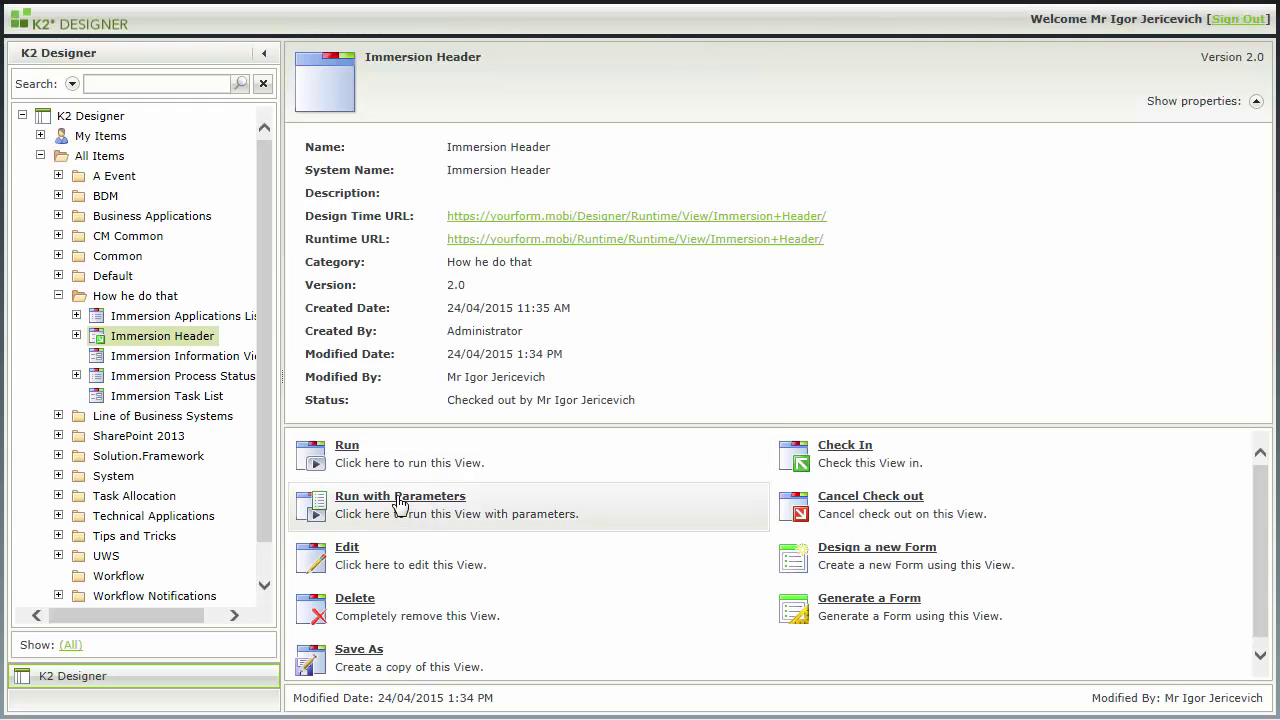
# Step: Run the Immersion Header view with parameters, using "Main Heading" for Main Header and "Sub Details" for Sub Header
pyautogui.click(400, 503)
pyautogui.click(921, 198)
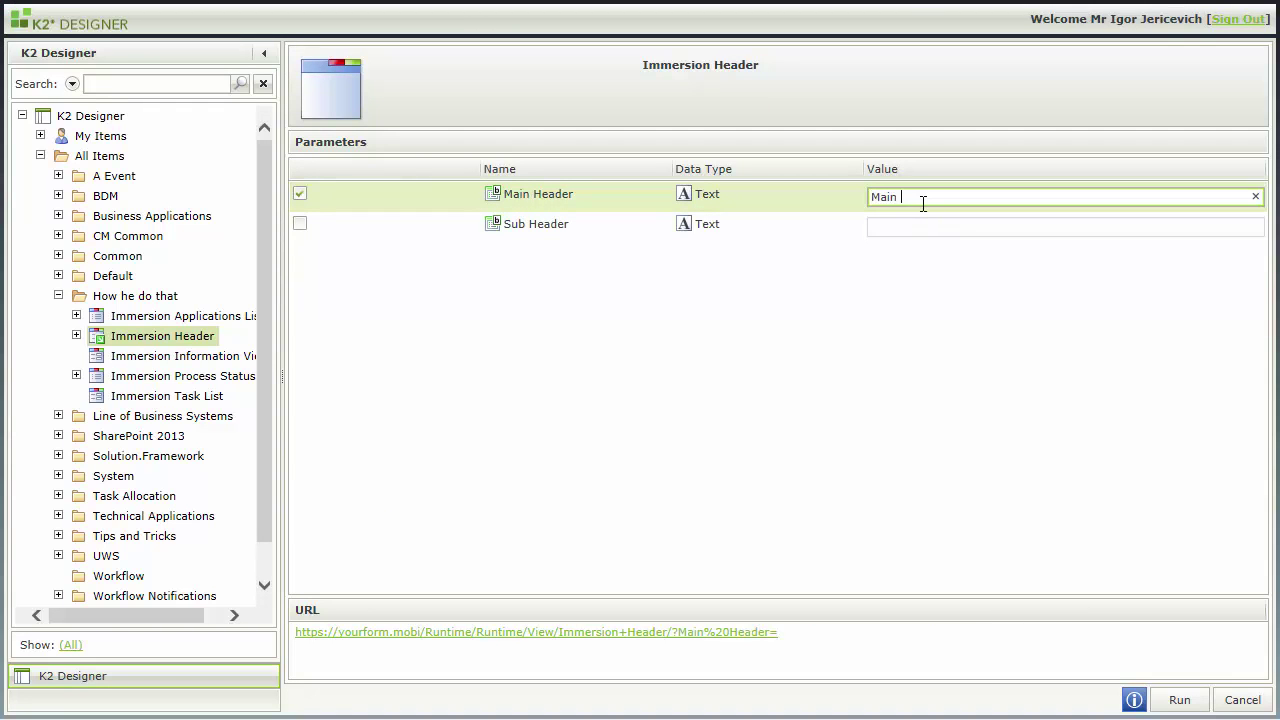
pyautogui.press('Tab')
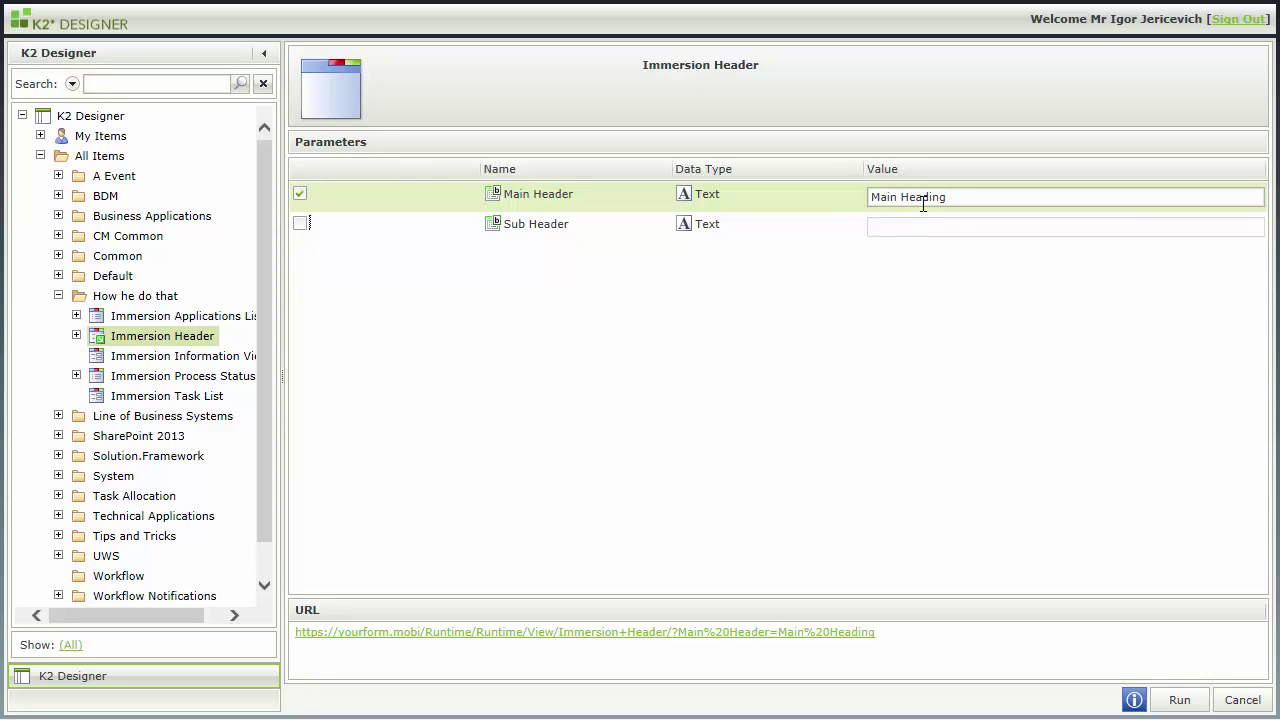
pyautogui.click(943, 228)
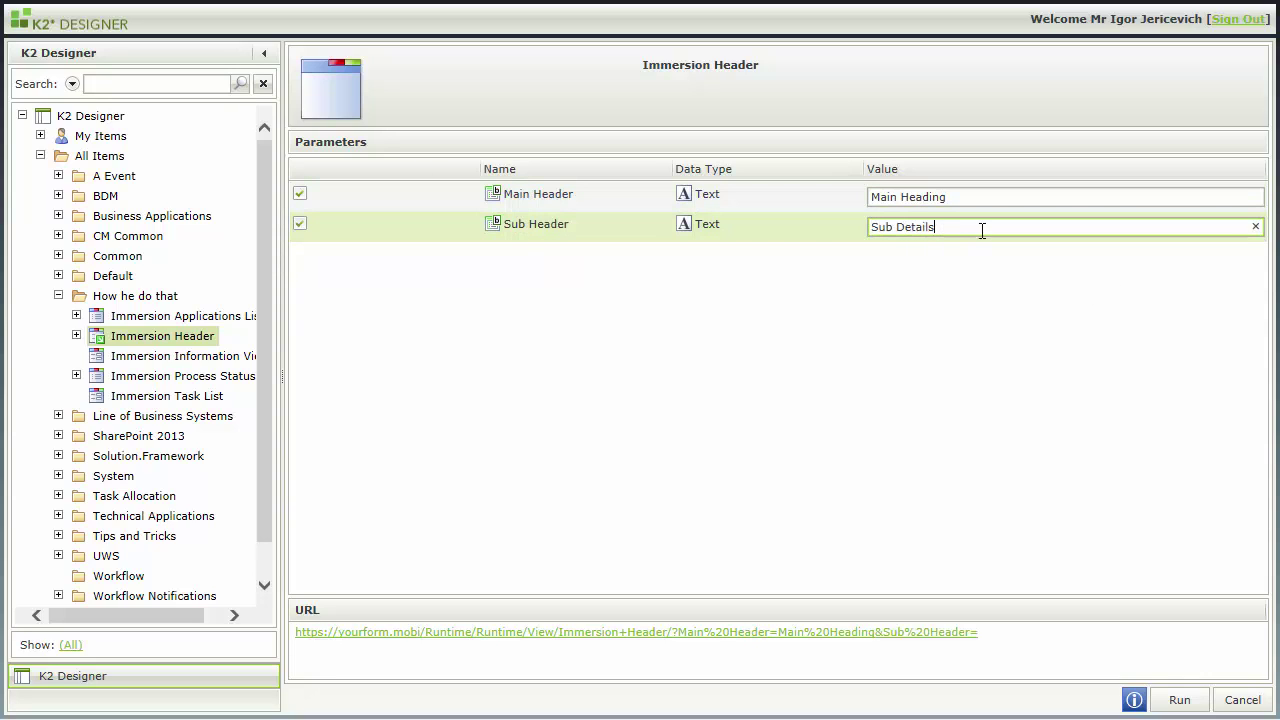
pyautogui.click(631, 403)
pyautogui.click(540, 631)
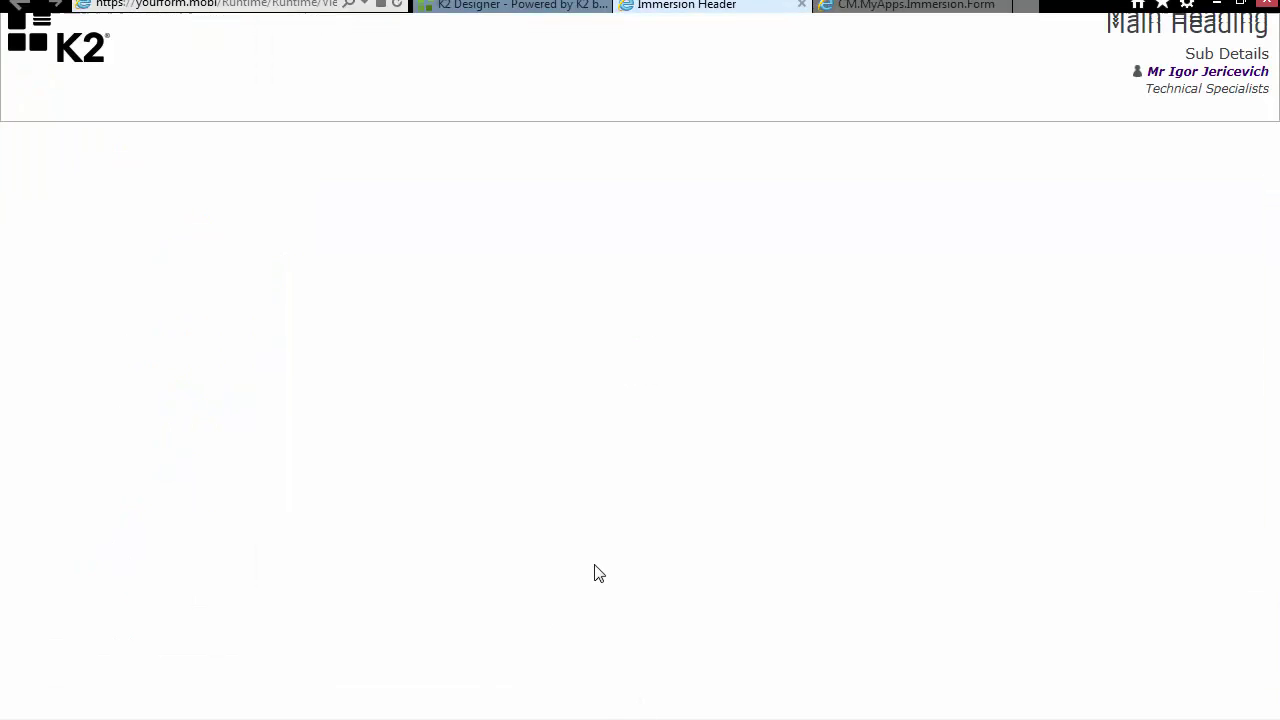
# Step: Check the main and sub header texts in the view preview, close the preview, and return to the Immersion Header view's details
pyautogui.moveTo(1108, 28); pyautogui.dragTo(1265, 68)
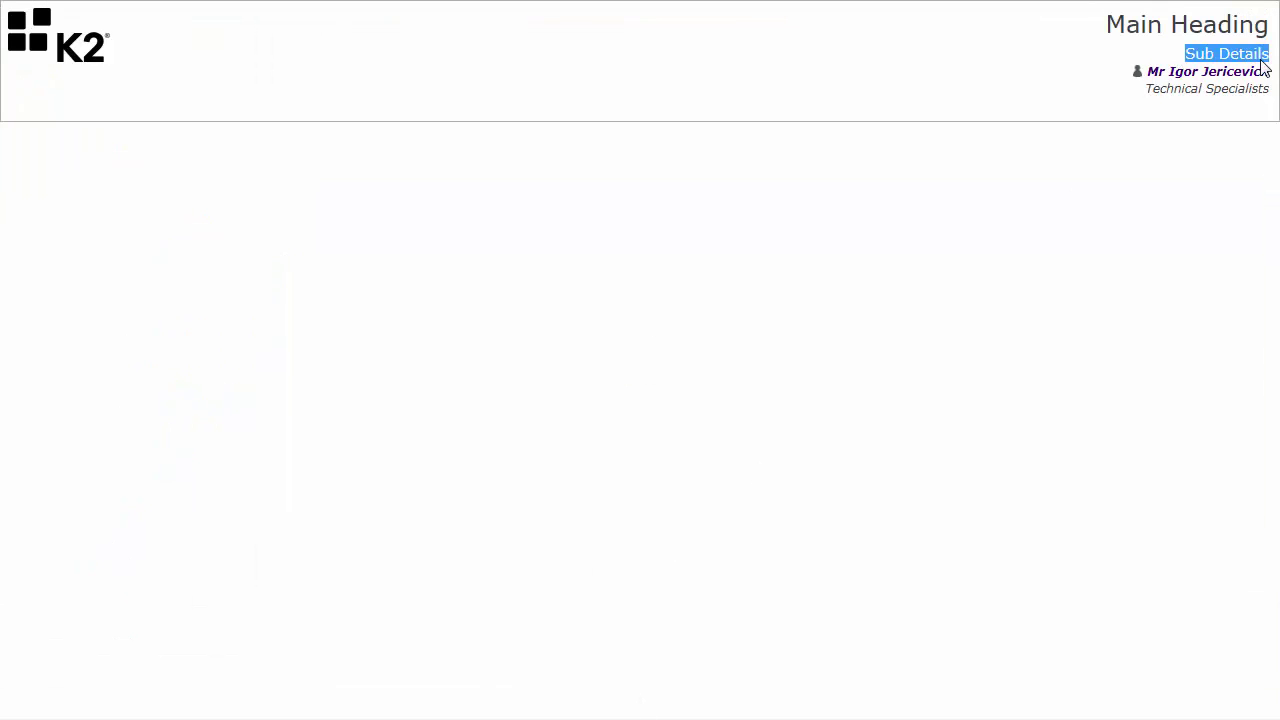
pyautogui.click(986, 104)
pyautogui.moveTo(351, 9)
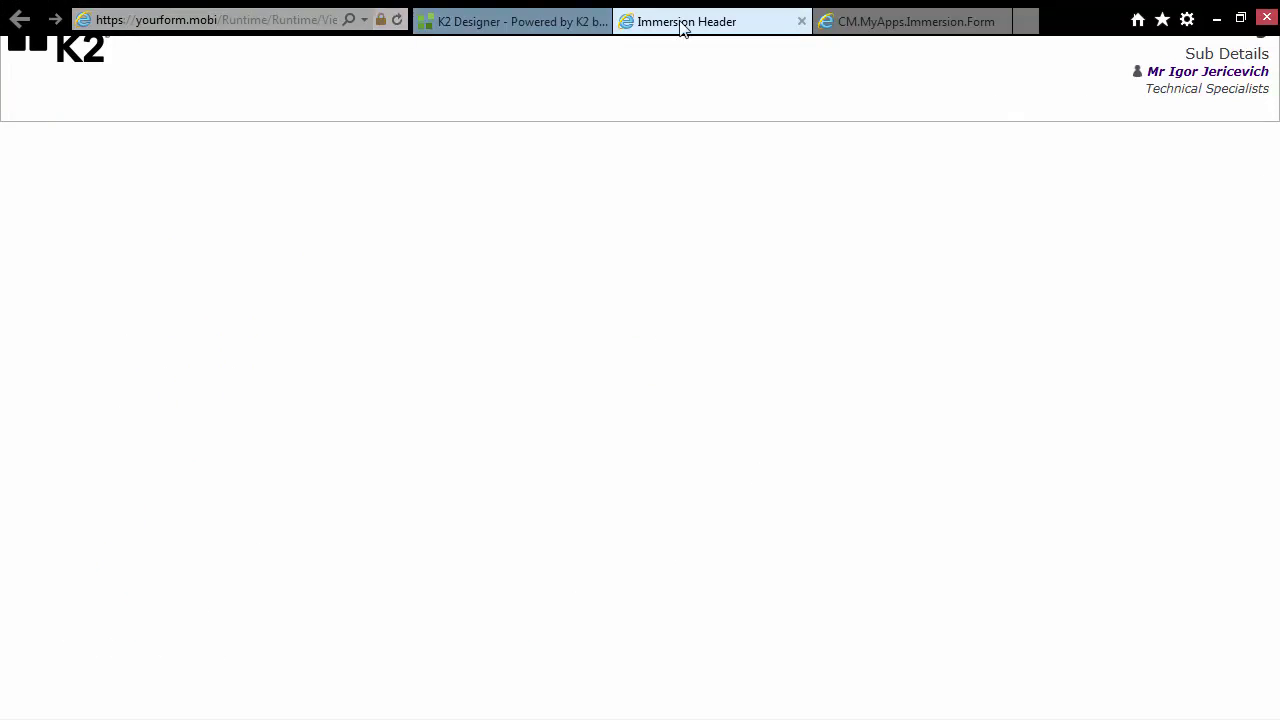
pyautogui.click(802, 21)
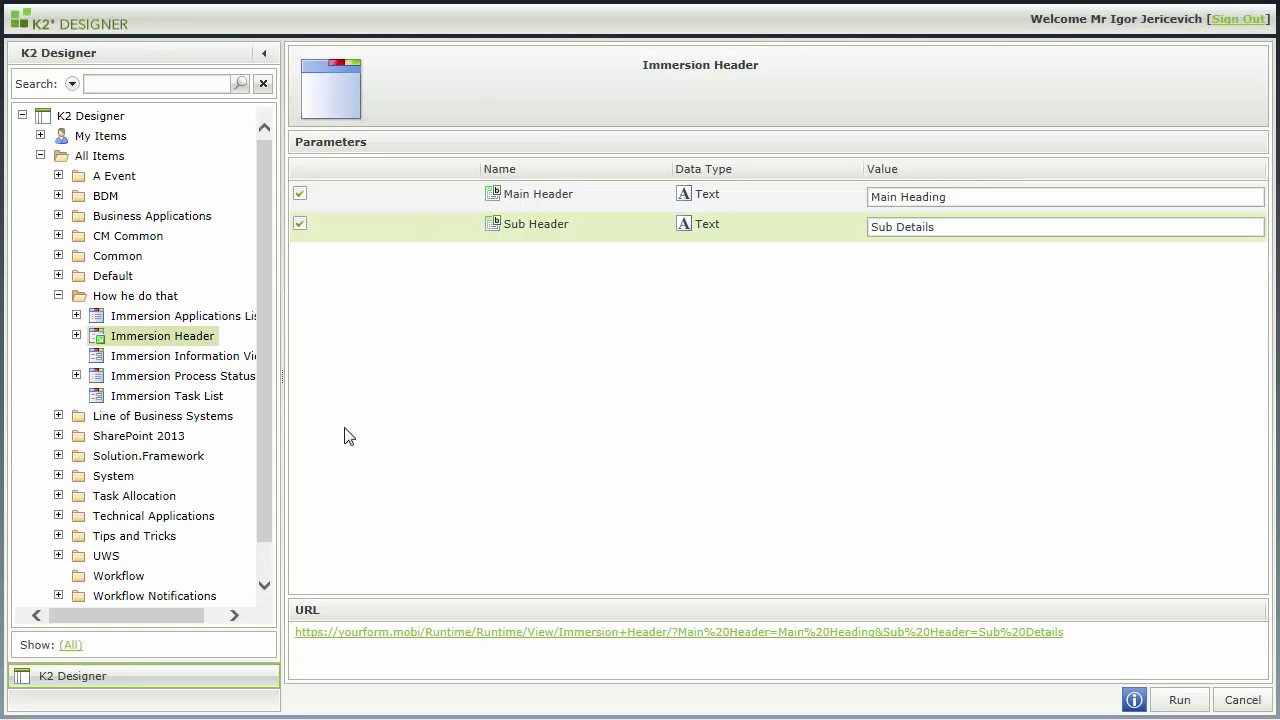
pyautogui.click(160, 345)
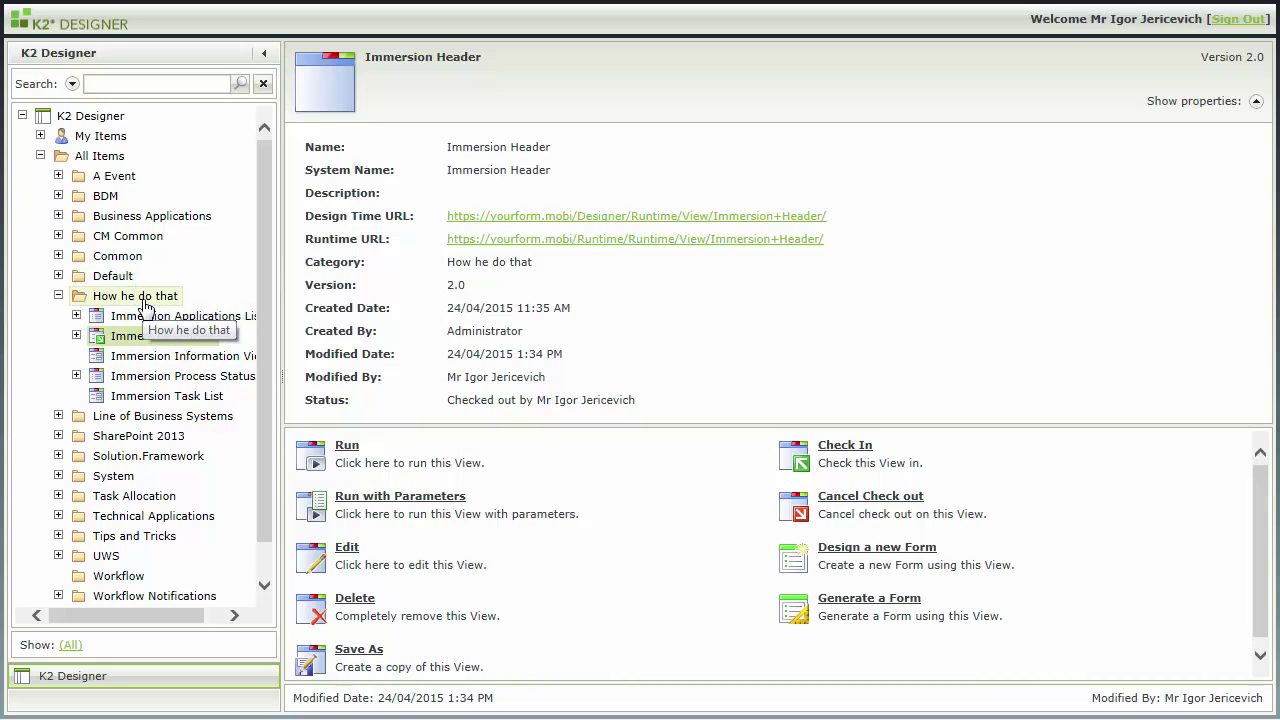
# Step: Create a new form named "K2 Portal" in the How he do that category and continue to its layout
pyautogui.rightClick(160, 337)
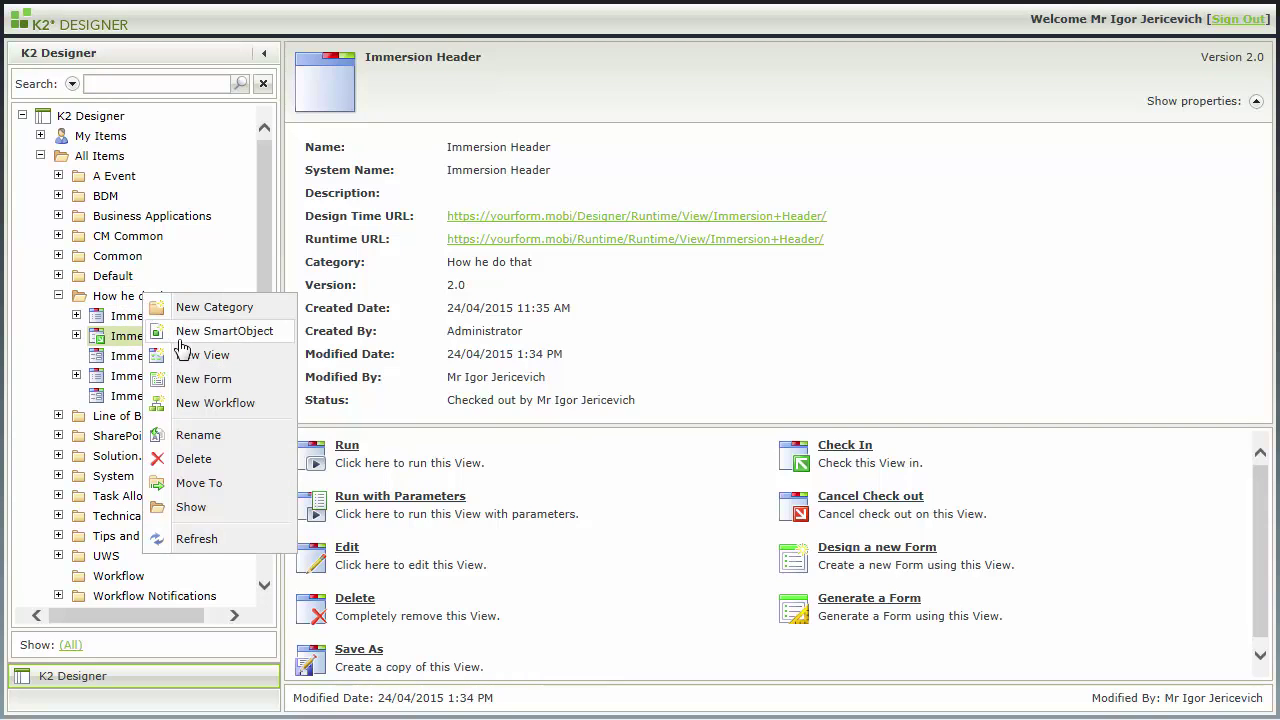
pyautogui.click(214, 379)
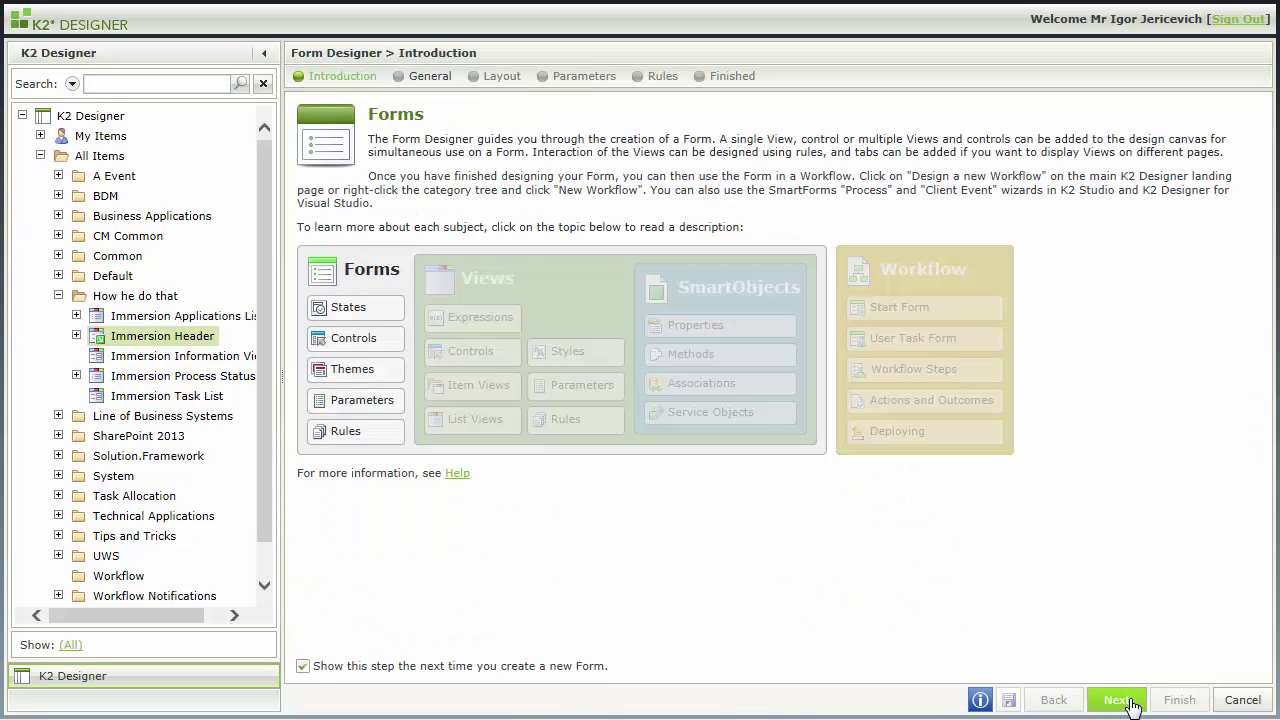
pyautogui.click(1117, 700)
pyautogui.write('K2 Portal')
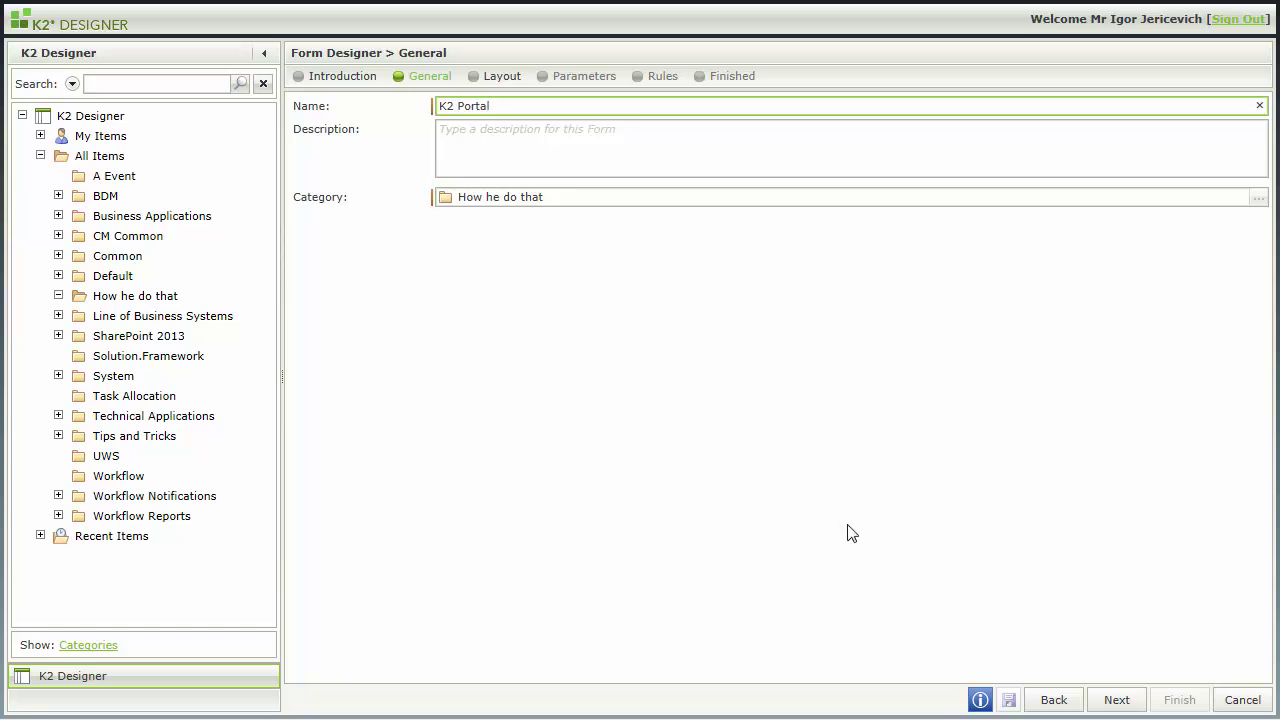
pyautogui.click(1134, 702)
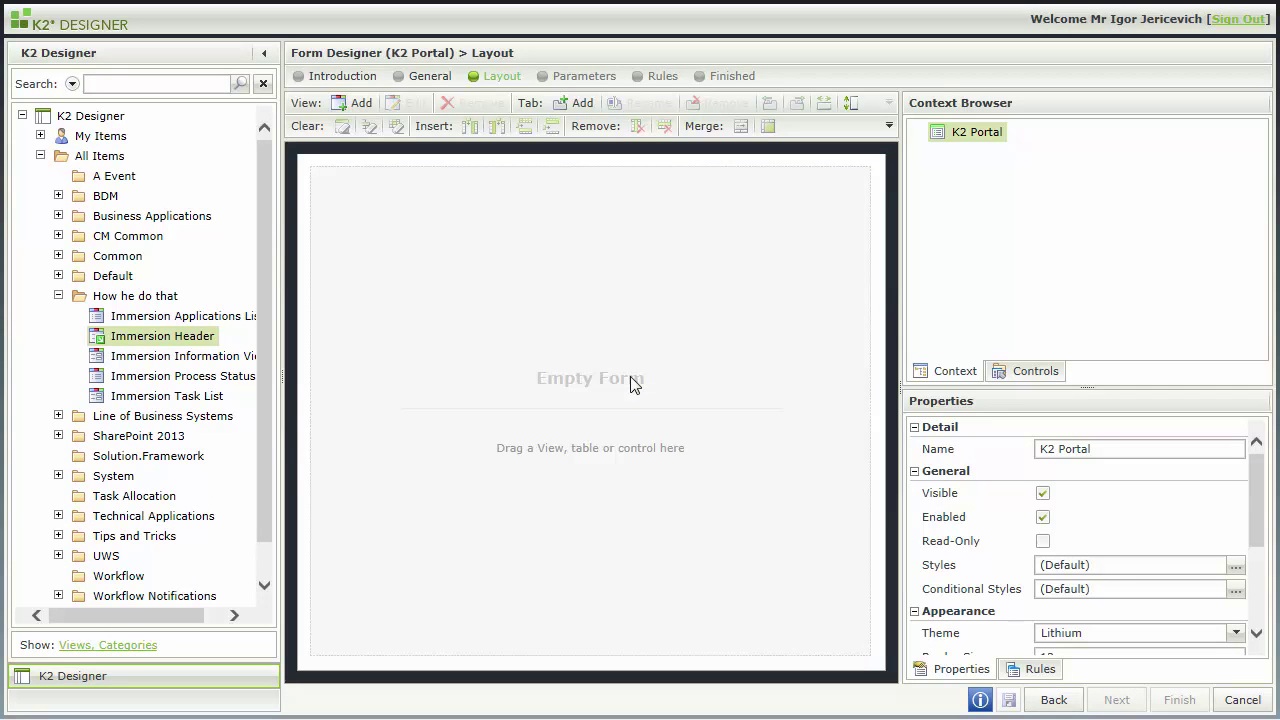
# Step: Add the Immersion Header view to the empty K2 Portal form and make it non-collapsible
pyautogui.moveTo(140, 340); pyautogui.dragTo(506, 256)
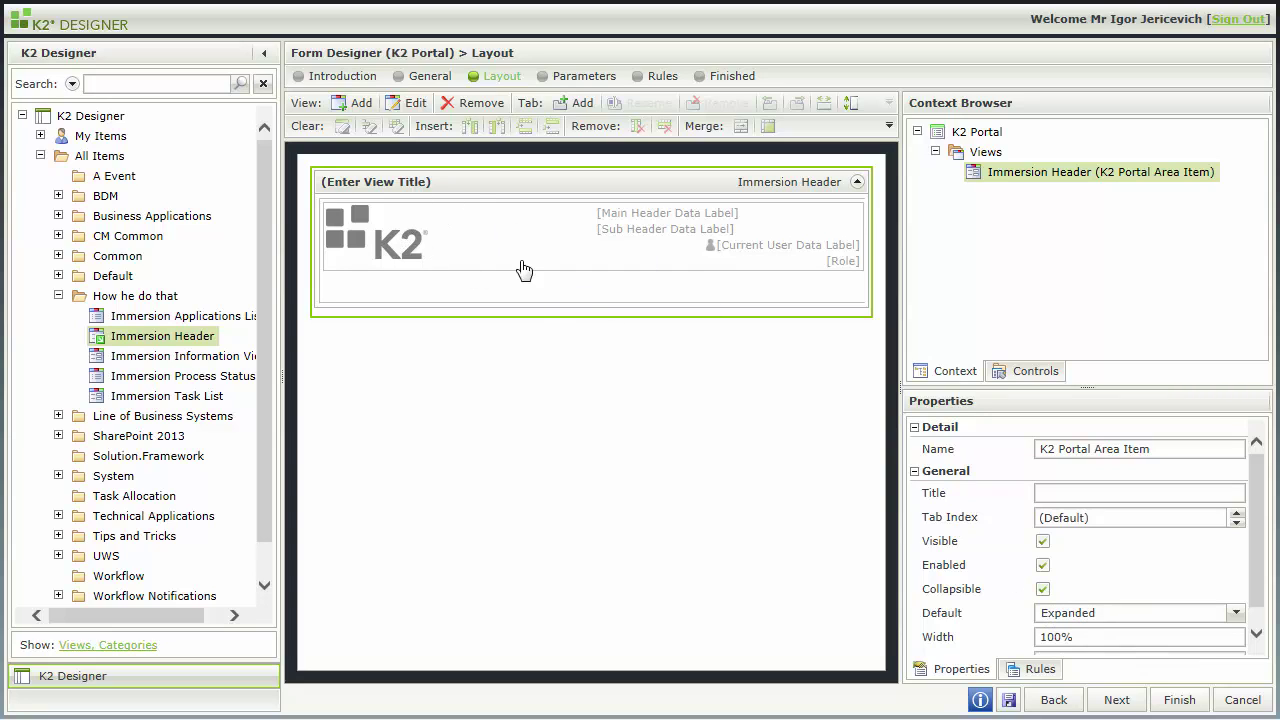
pyautogui.click(1043, 589)
pyautogui.click(752, 529)
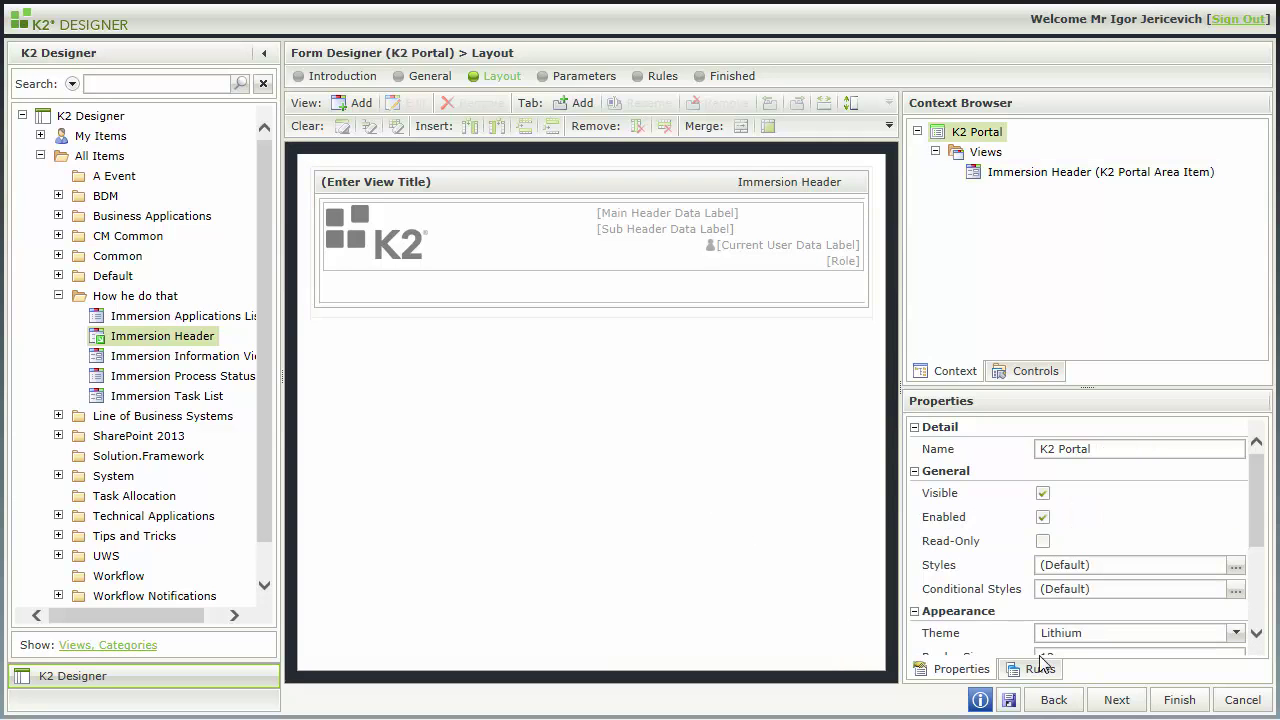
# Step: Finish the K2 Portal form, preview it through its runtime URL, and return to the designer
pyautogui.click(1179, 700)
pyautogui.click(648, 241)
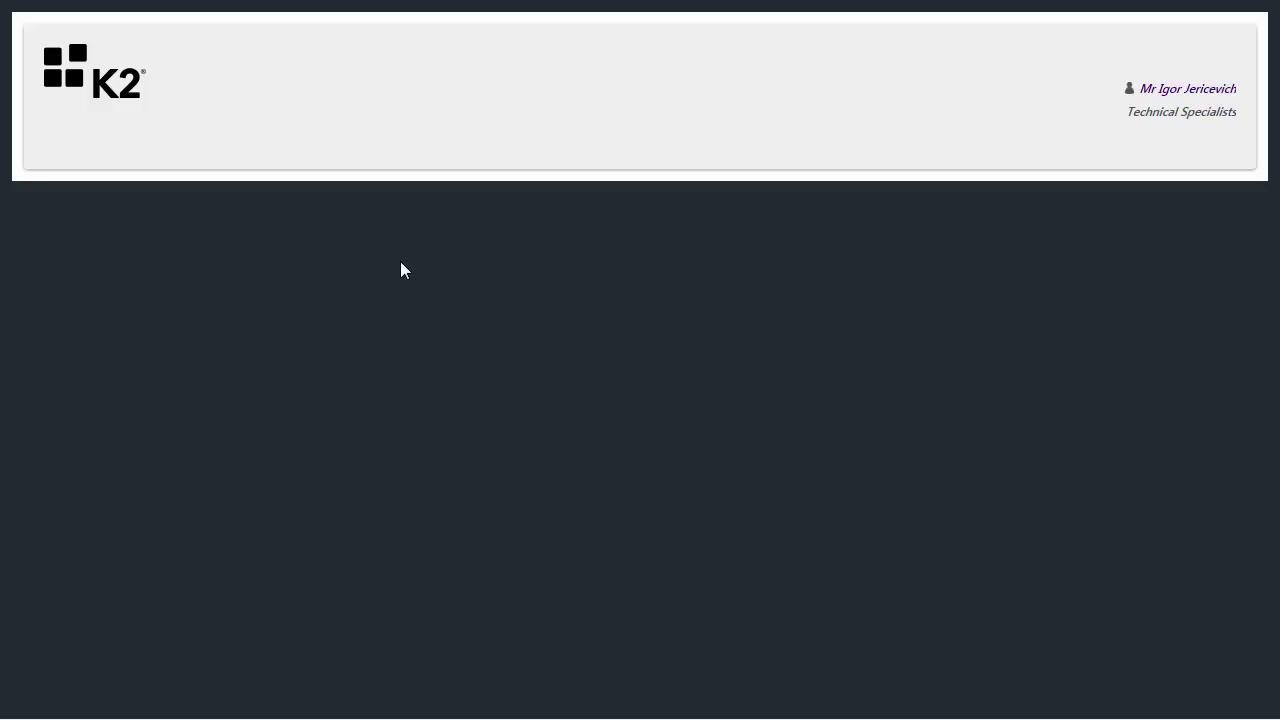
pyautogui.moveTo(604, 8)
pyautogui.click(540, 22)
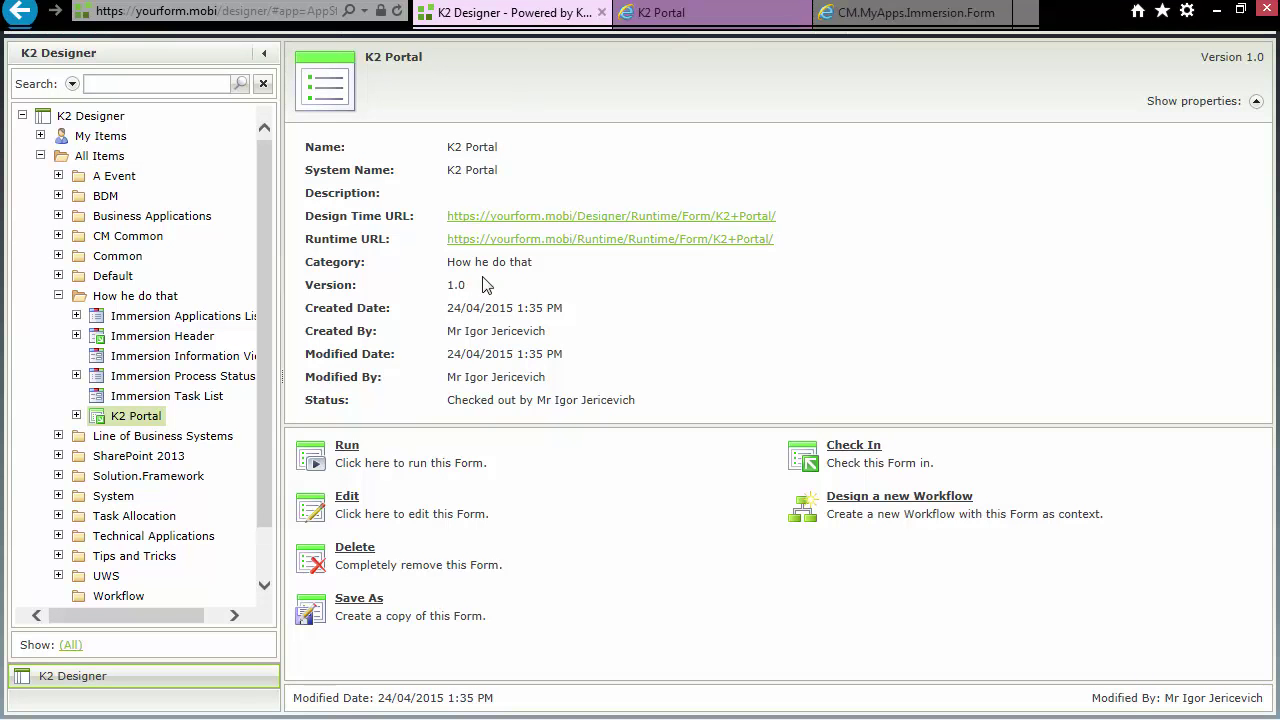
# Step: Reopen the K2 Portal form for editing and bring up its appearance properties
pyautogui.click(363, 510)
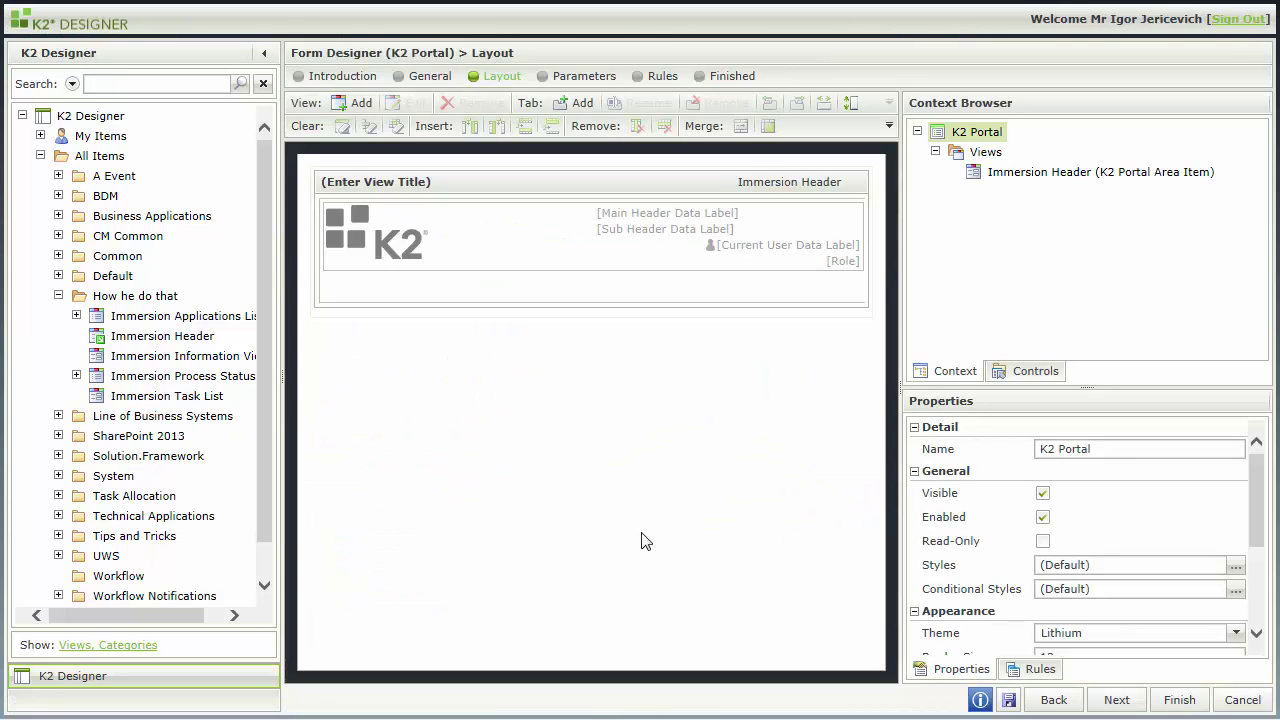
pyautogui.scroll(-1, 1108, 526)
pyautogui.scroll(-2, 1100, 537)
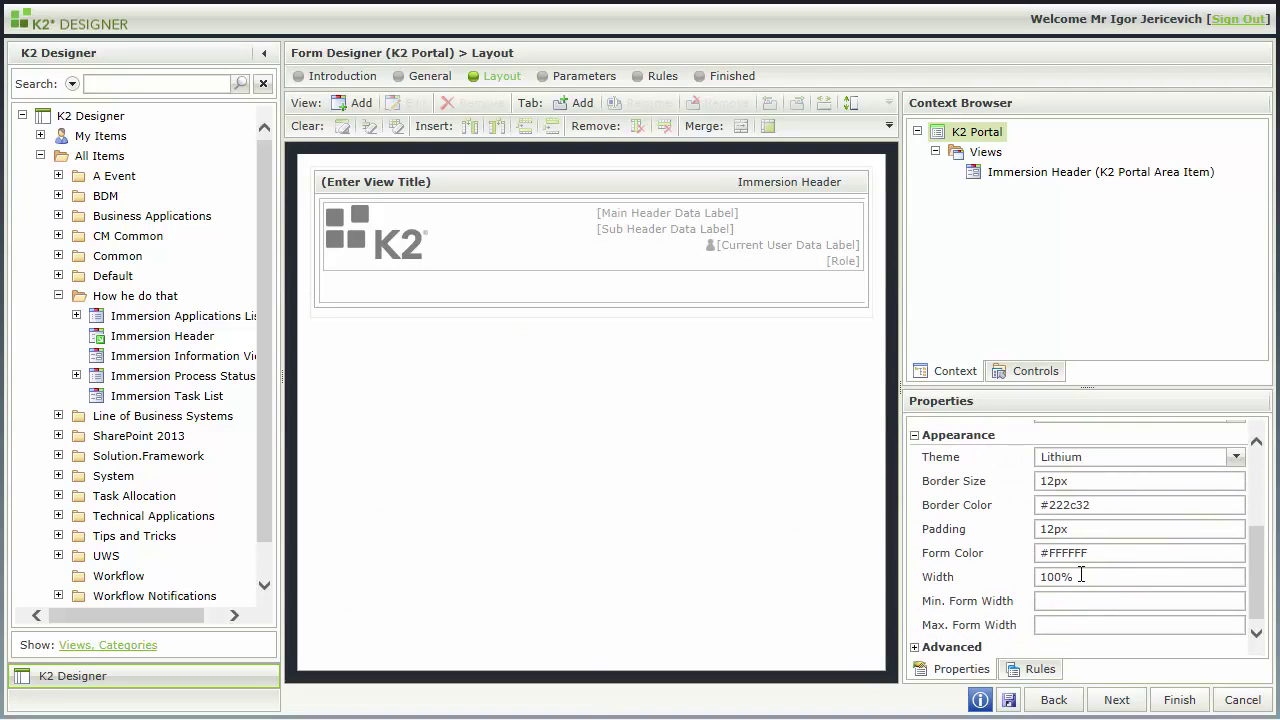
# Step: Try to set the form's minimum width to 300px
pyautogui.click(1055, 602)
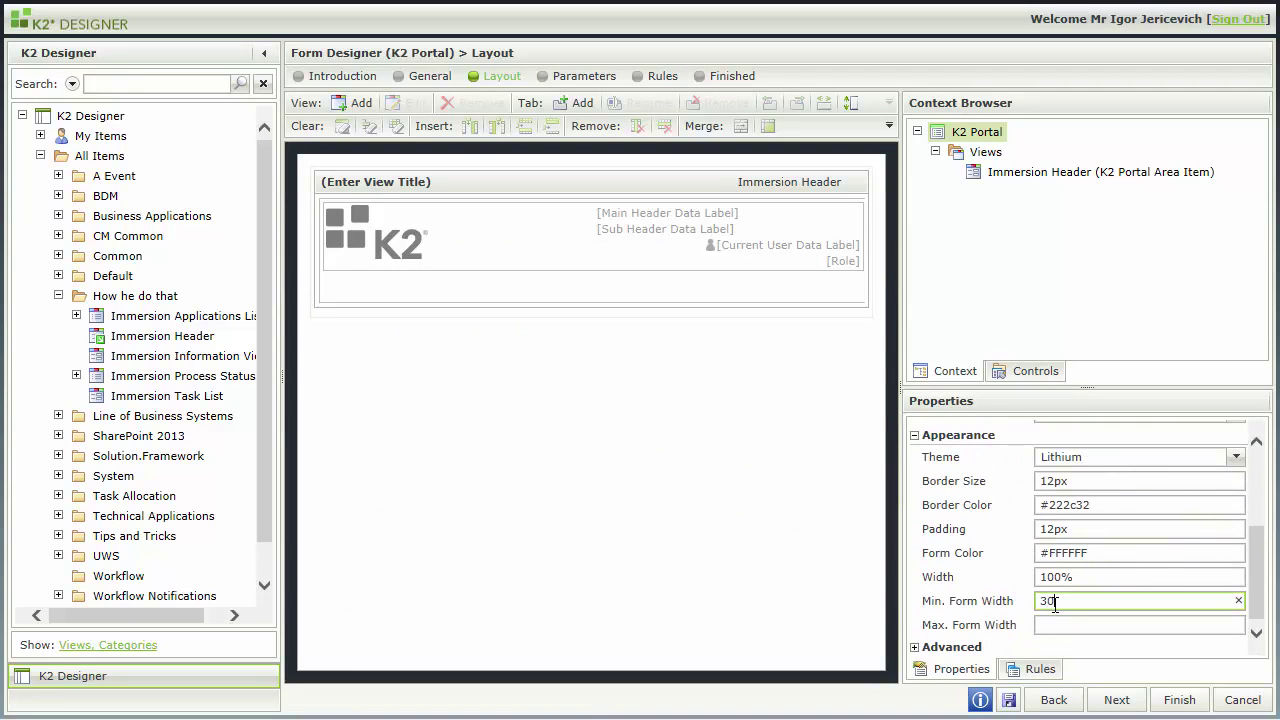
pyautogui.write('300px')
pyautogui.press('Return')
pyautogui.press('Return')
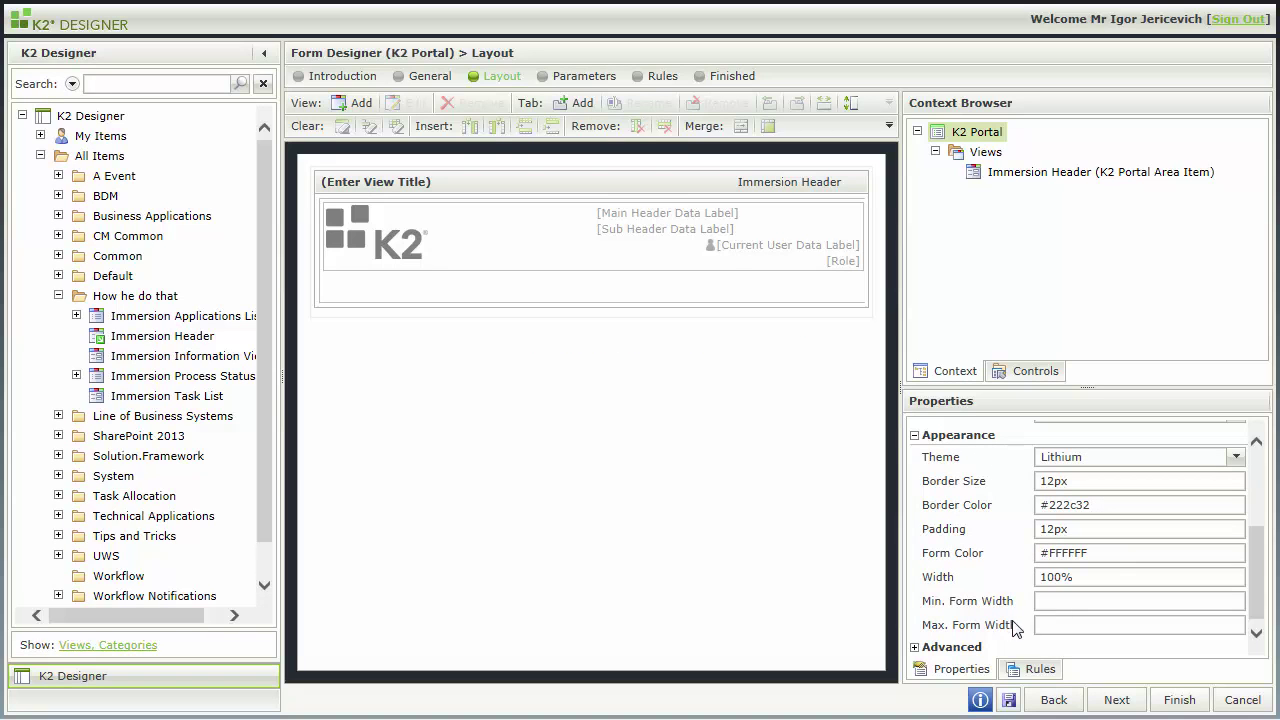
# Step: Set the form's minimum width to 300px and maximum width to 800px, and save the form
pyautogui.click(1054, 603)
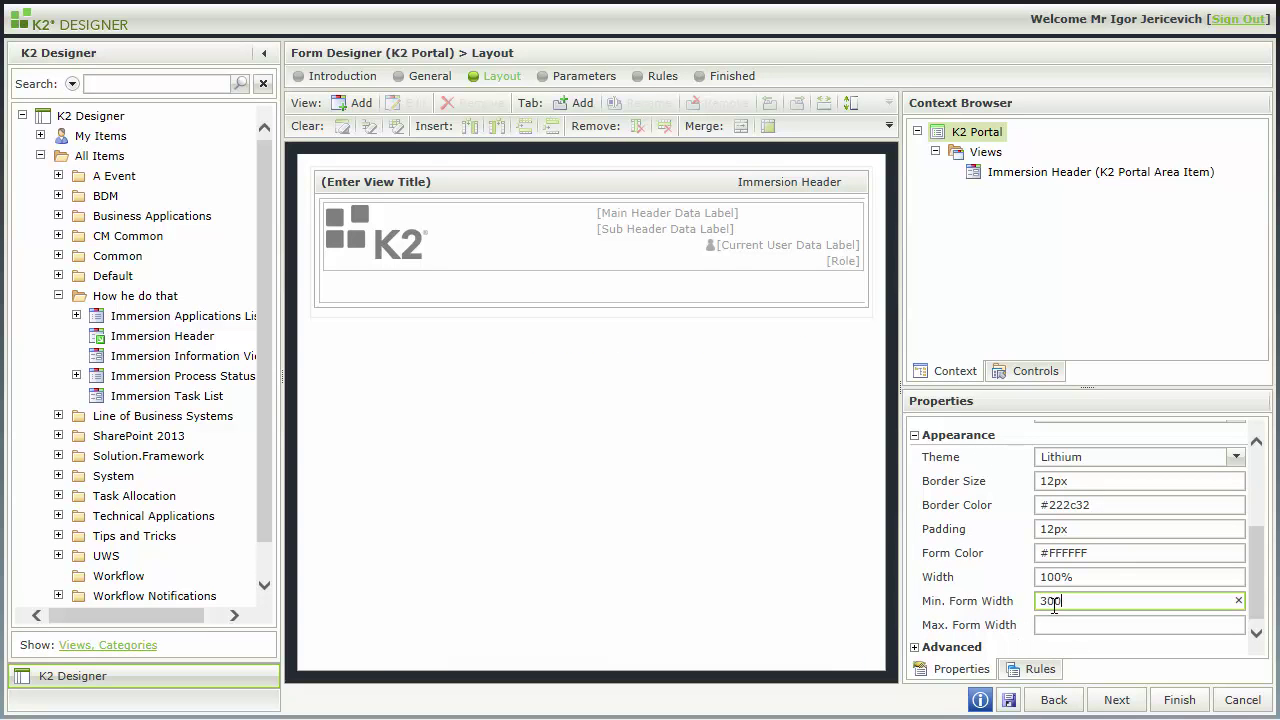
pyautogui.write('300px')
pyautogui.press('Tab')
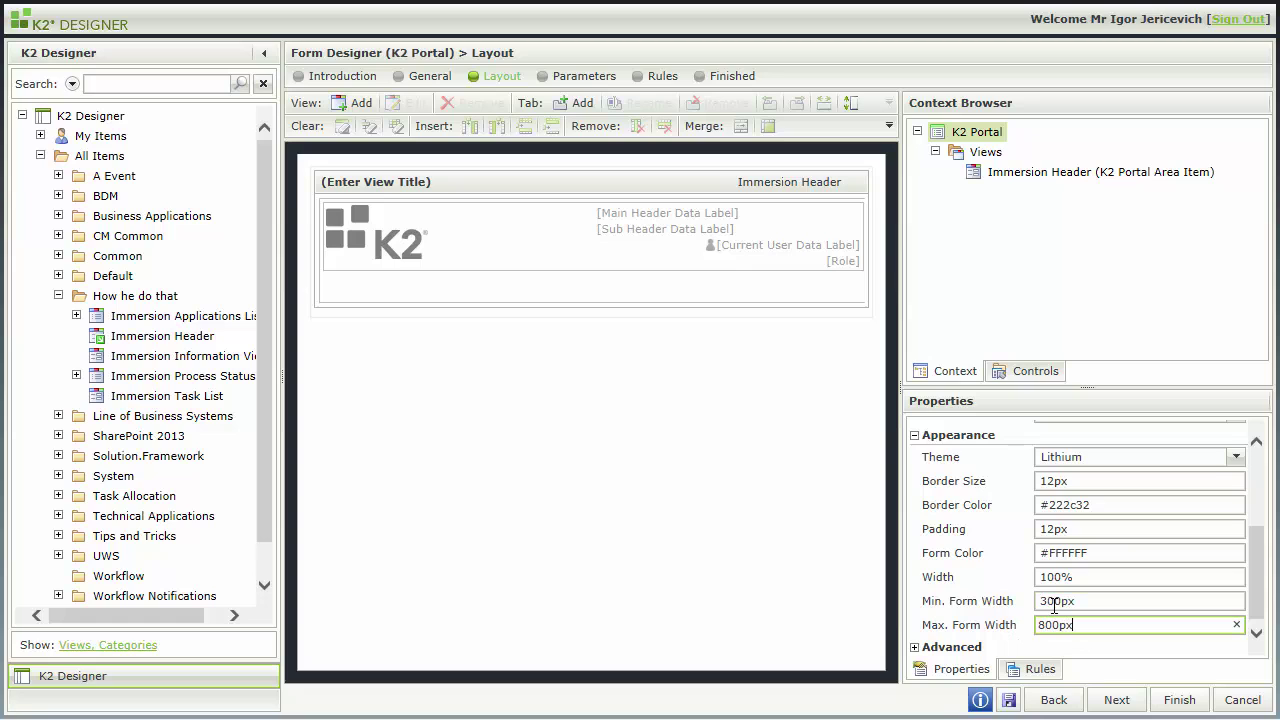
pyautogui.click(962, 573)
pyautogui.click(1011, 700)
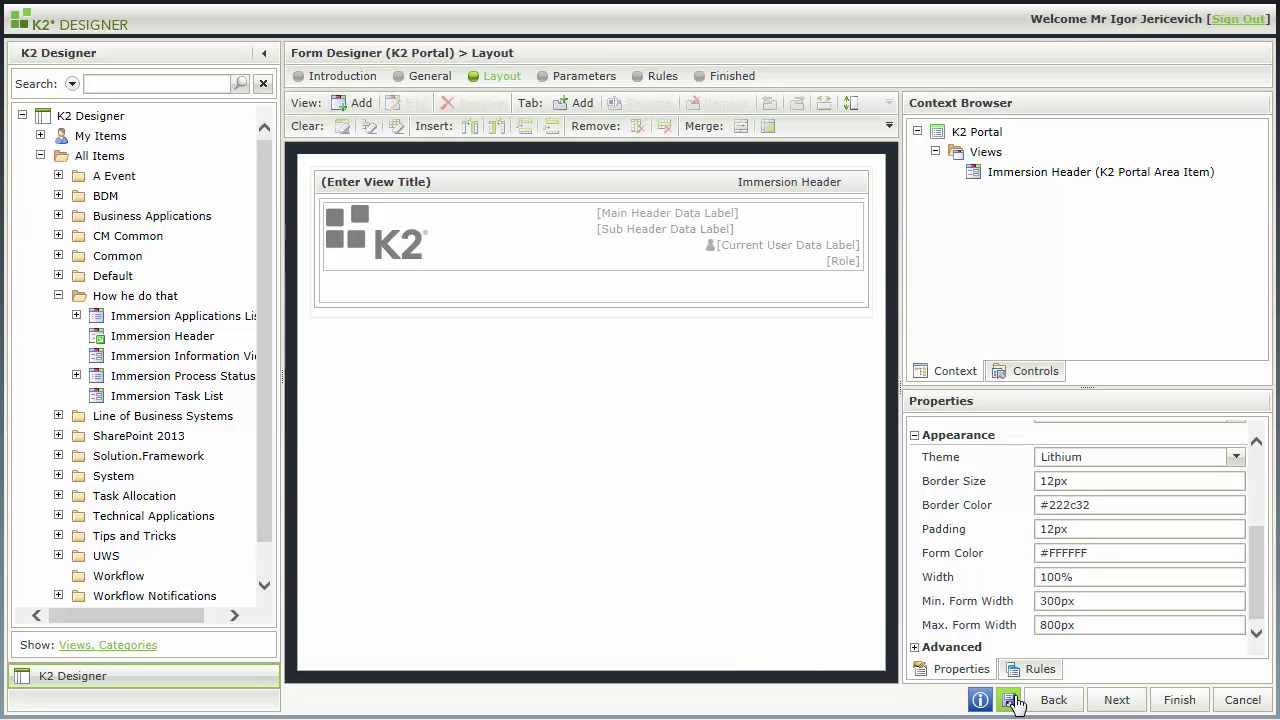
# Step: Refresh the K2 Portal runtime preview, examine the form's width and header, and return to the designer
pyautogui.click(620, 20)
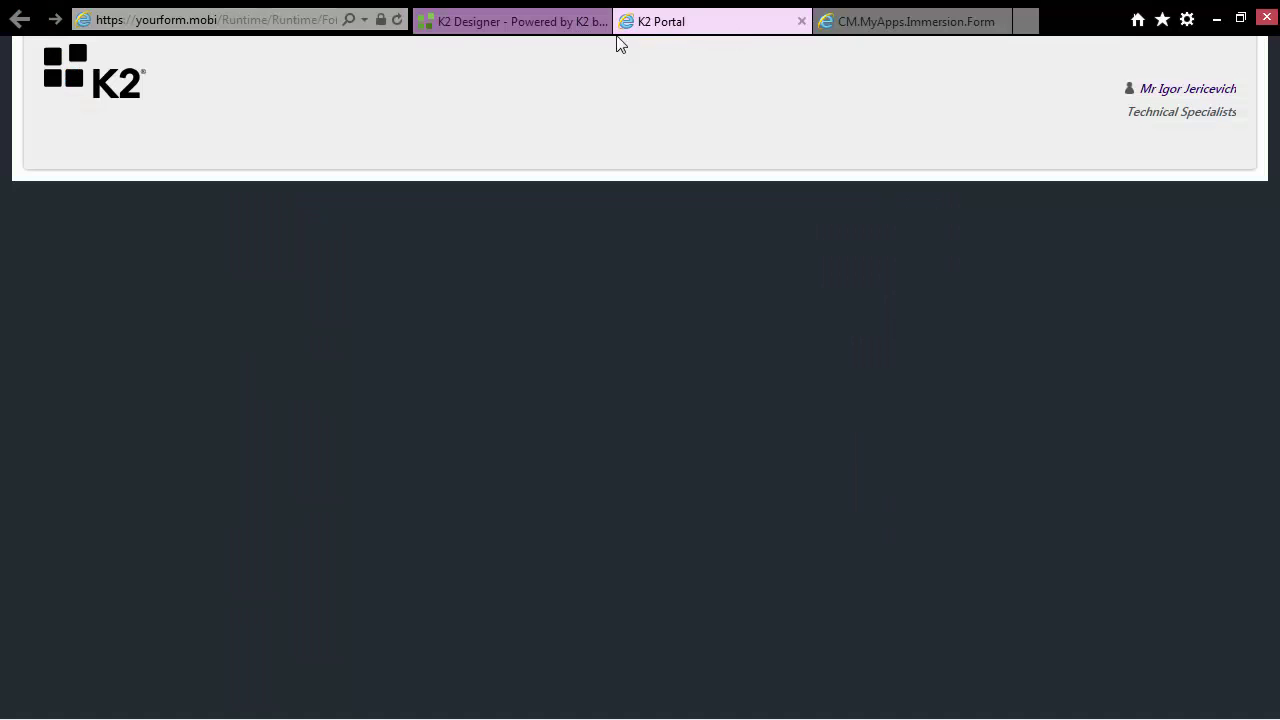
pyautogui.click(398, 20)
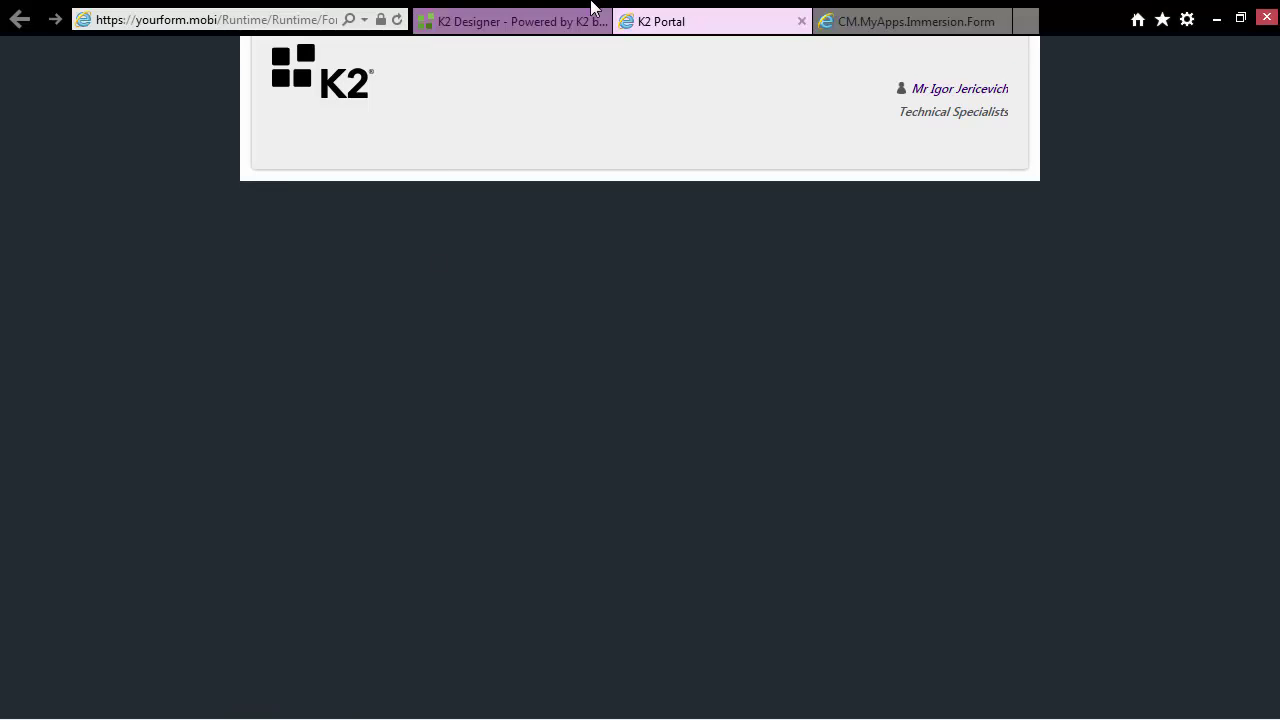
pyautogui.click(569, 24)
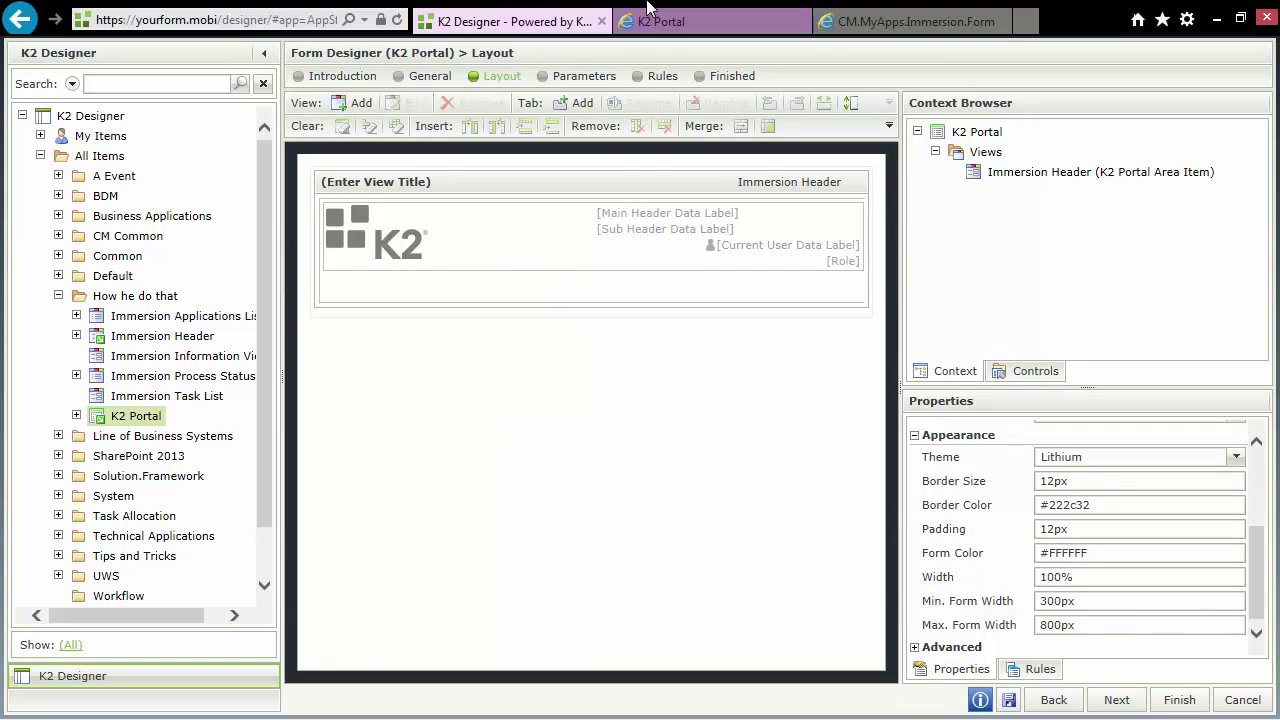
pyautogui.click(666, 24)
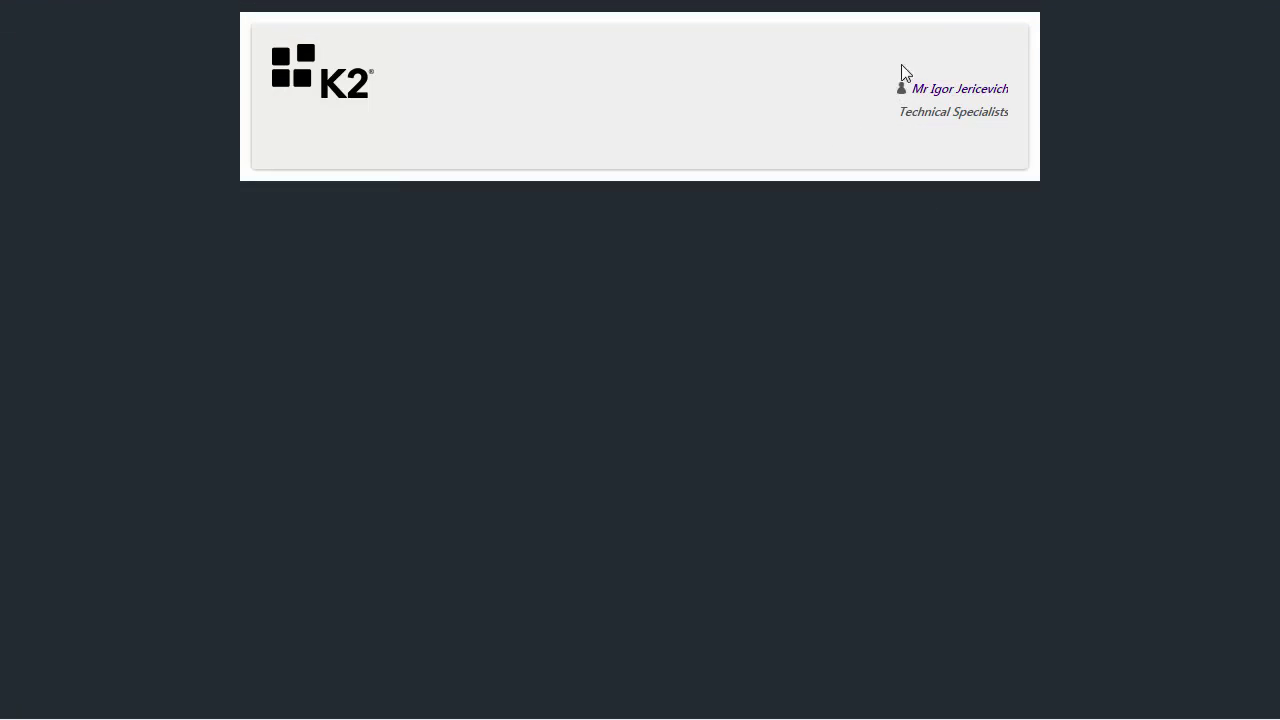
pyautogui.click(563, 22)
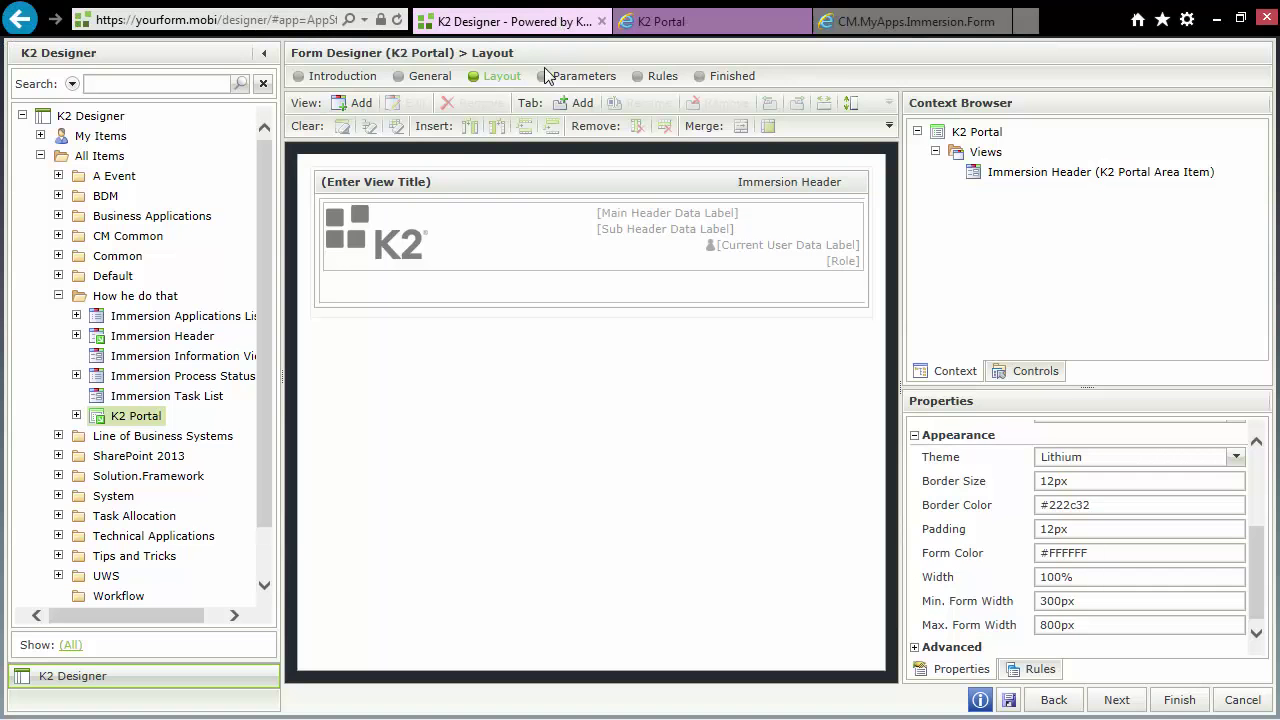
# Step: In the "When the Form is Initializing" rule, open the configuration of the Immersion Header view's Initialize method
pyautogui.click(662, 80)
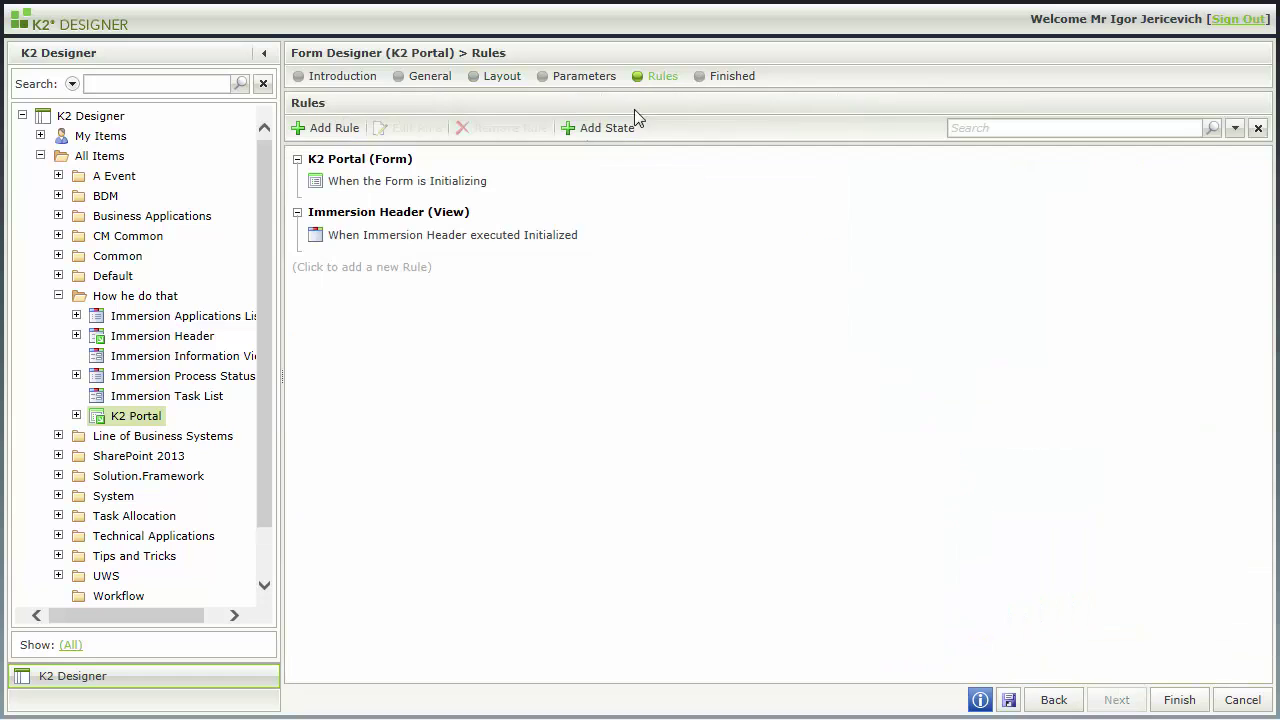
pyautogui.click(408, 195)
pyautogui.click(418, 130)
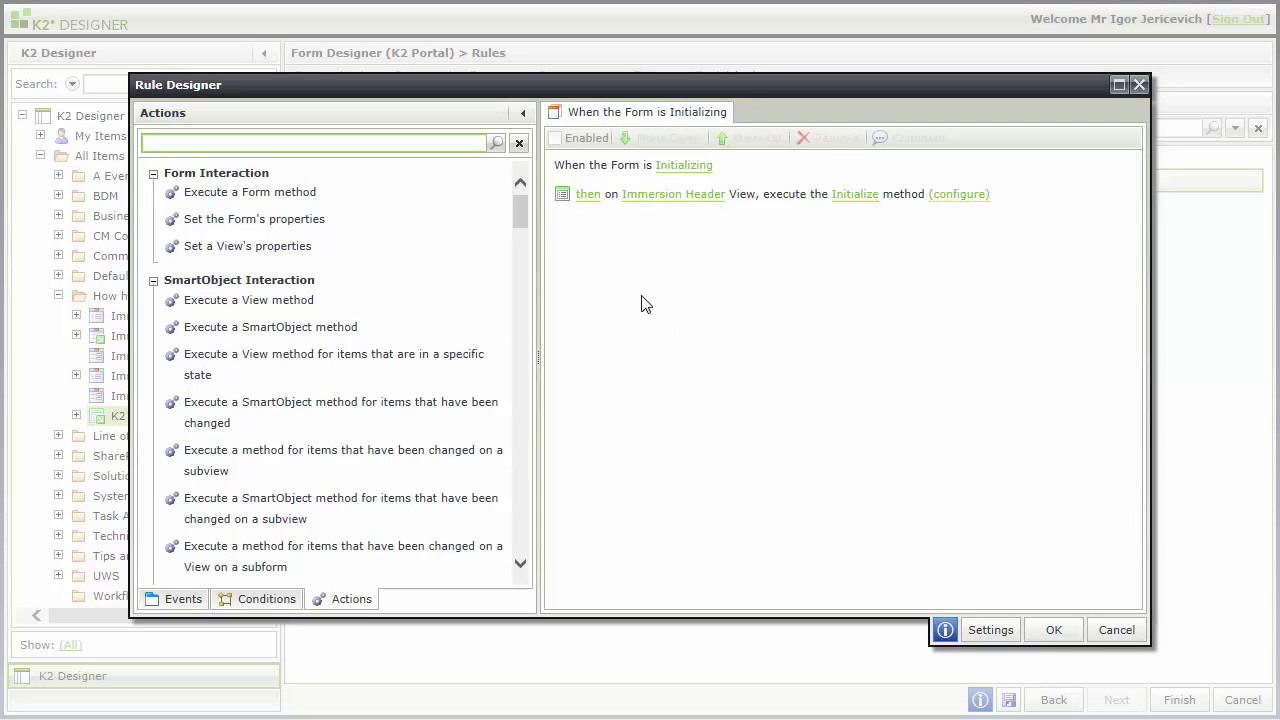
pyautogui.moveTo(651, 200)
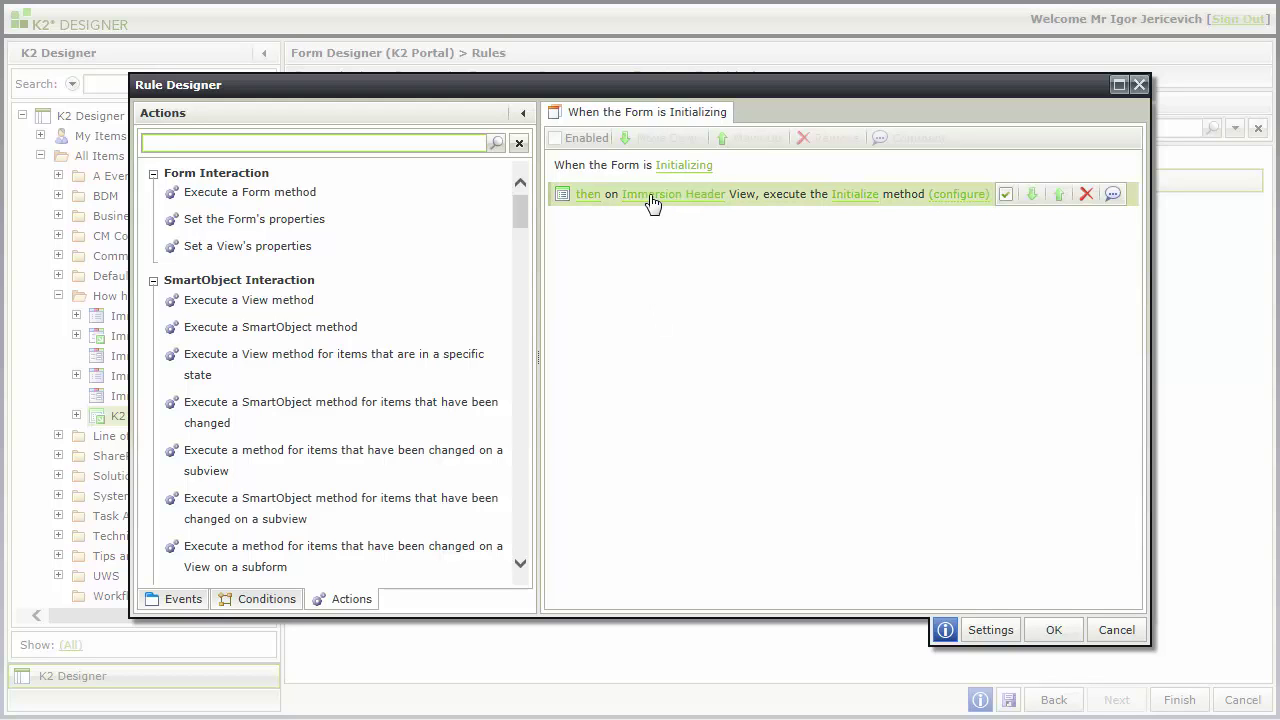
pyautogui.click(956, 196)
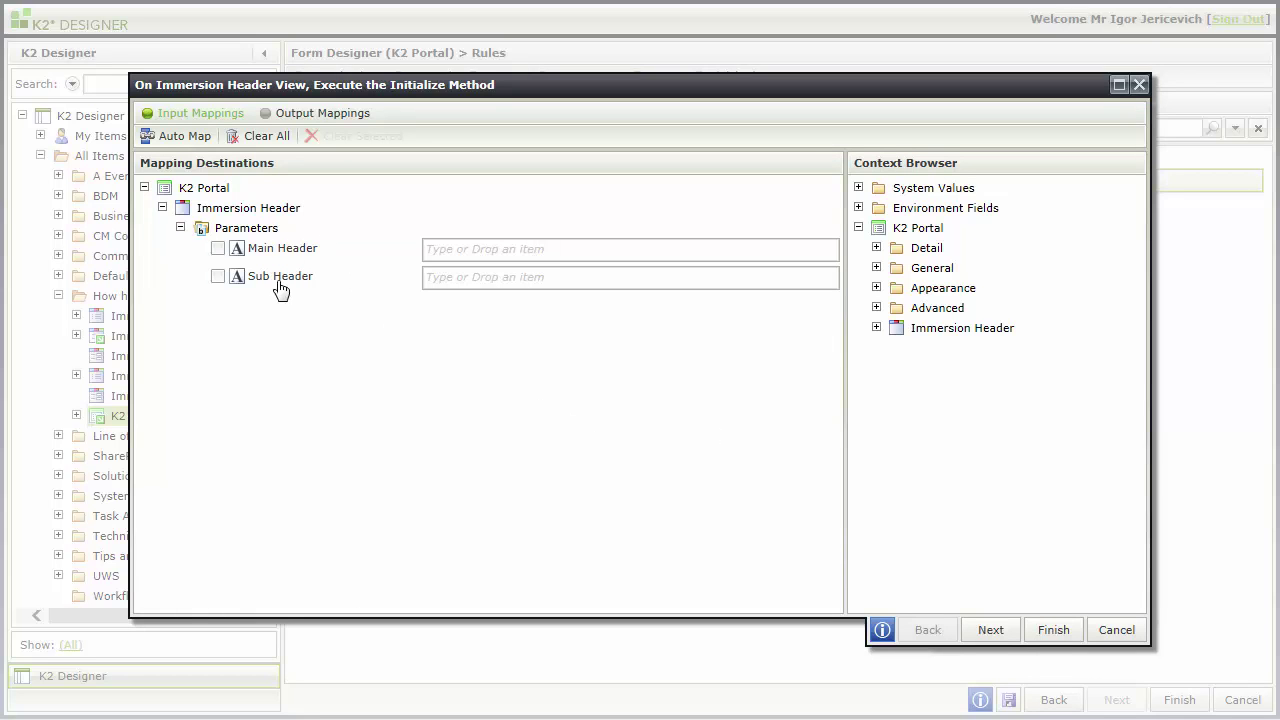
# Step: Map Main Header to the text "Immersion Experaince", correct its misspelled second word, fill in Sub Header, and finish the mapping
pyautogui.click(500, 257)
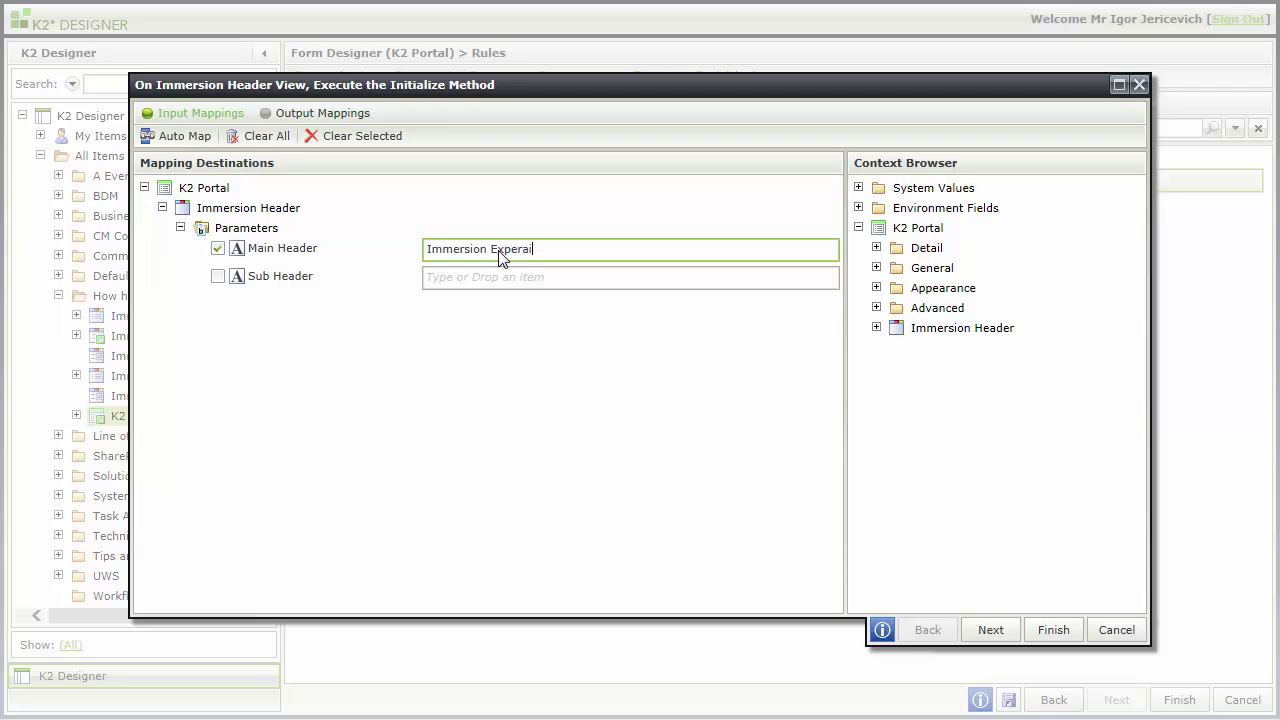
pyautogui.click(495, 278)
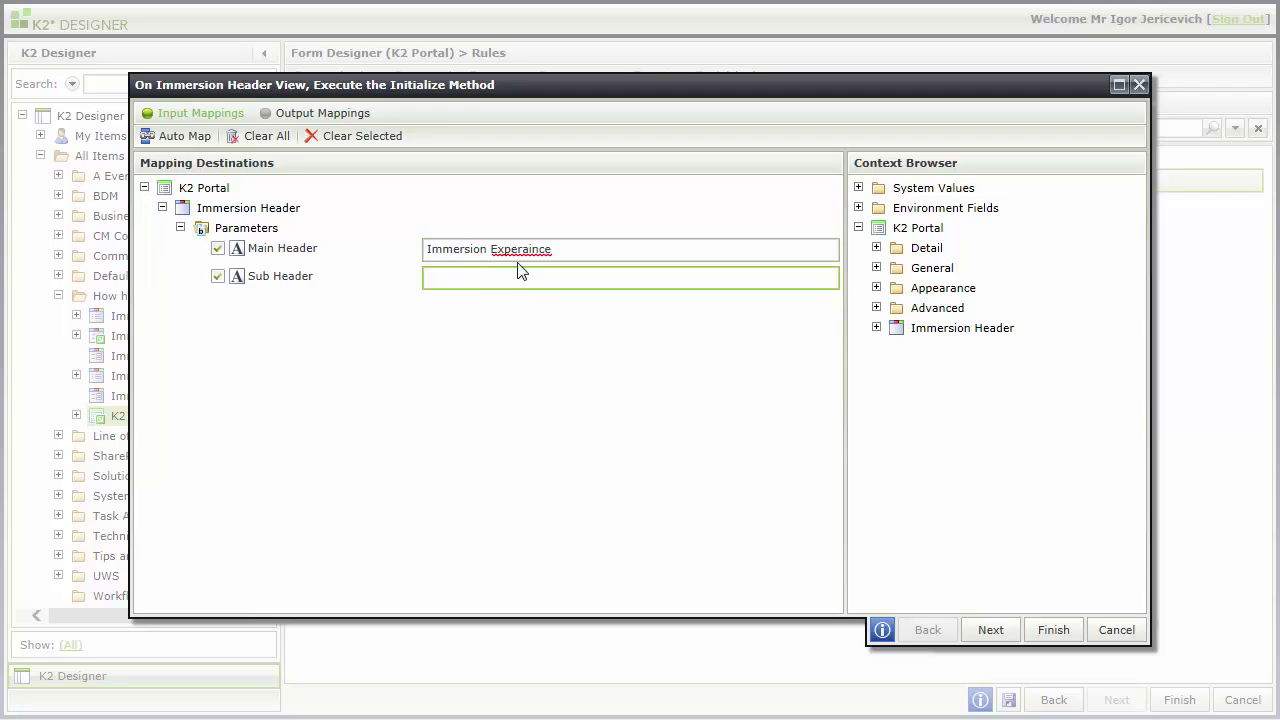
pyautogui.rightClick(518, 249)
pyautogui.click(614, 262)
pyautogui.click(500, 278)
pyautogui.click(1052, 630)
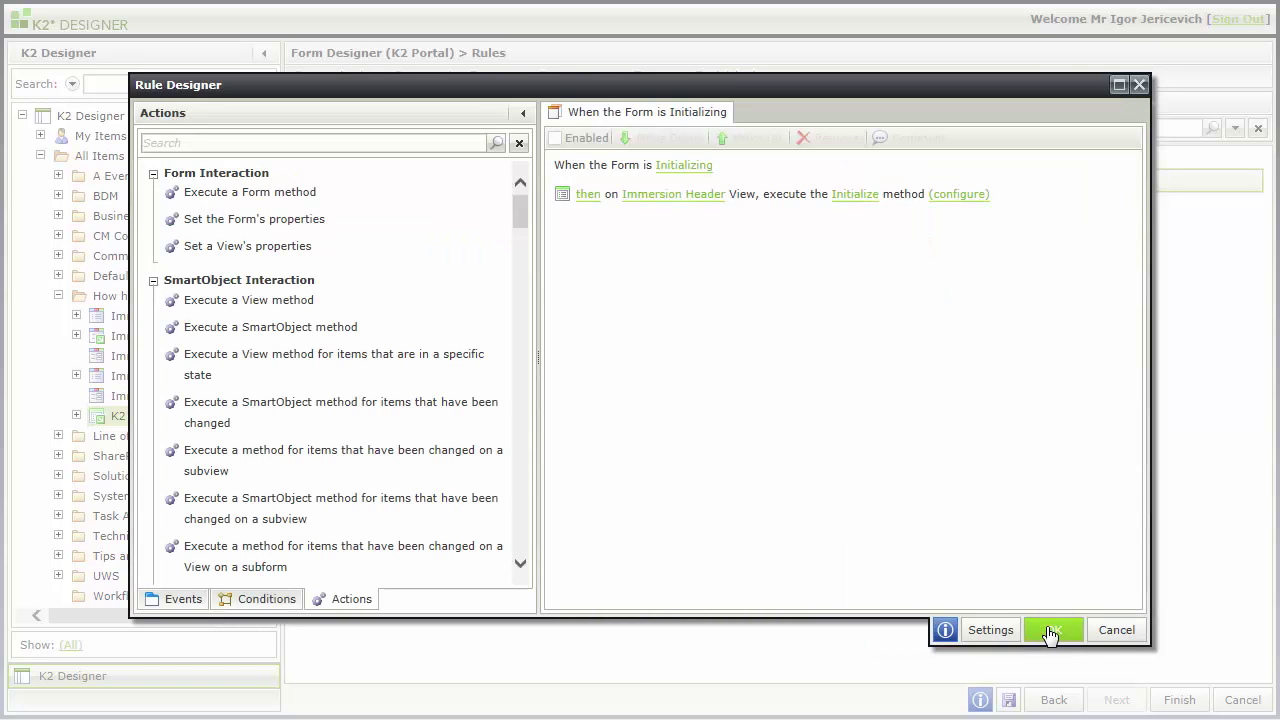
# Step: Accept the form's initializing rule, save the K2 Portal form, and check its header text in the runtime preview
pyautogui.click(1052, 630)
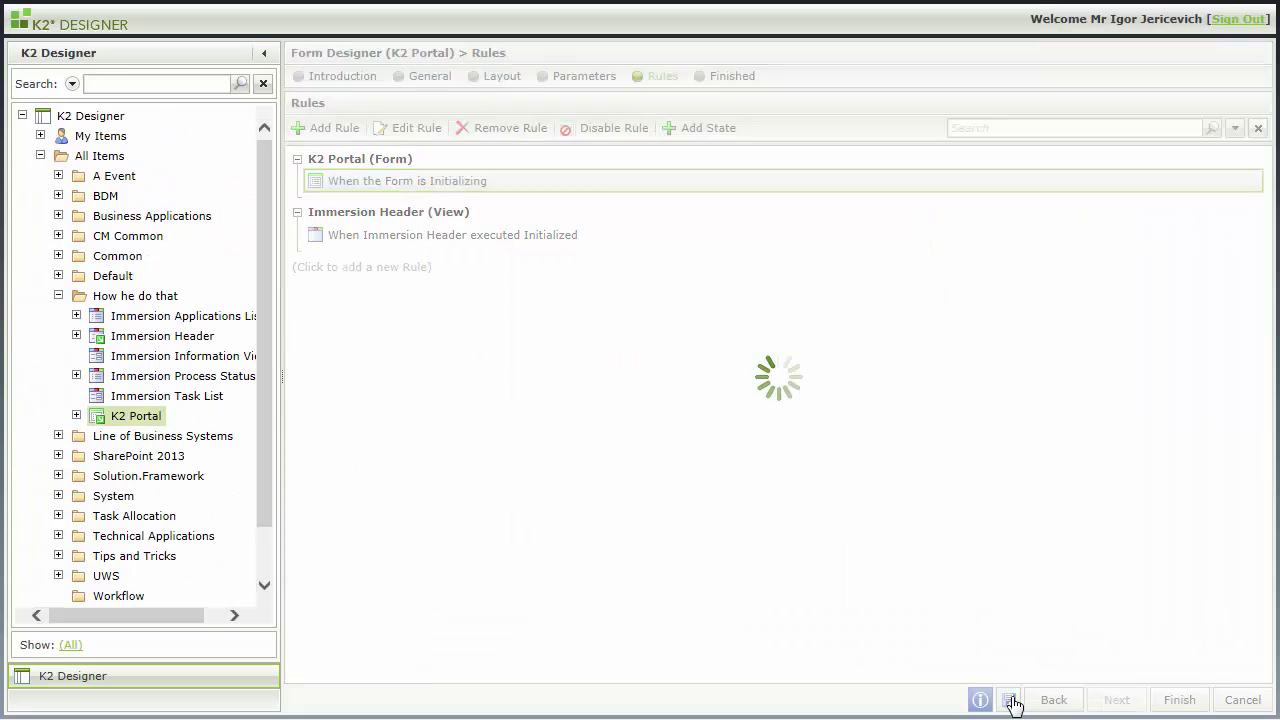
pyautogui.click(1011, 702)
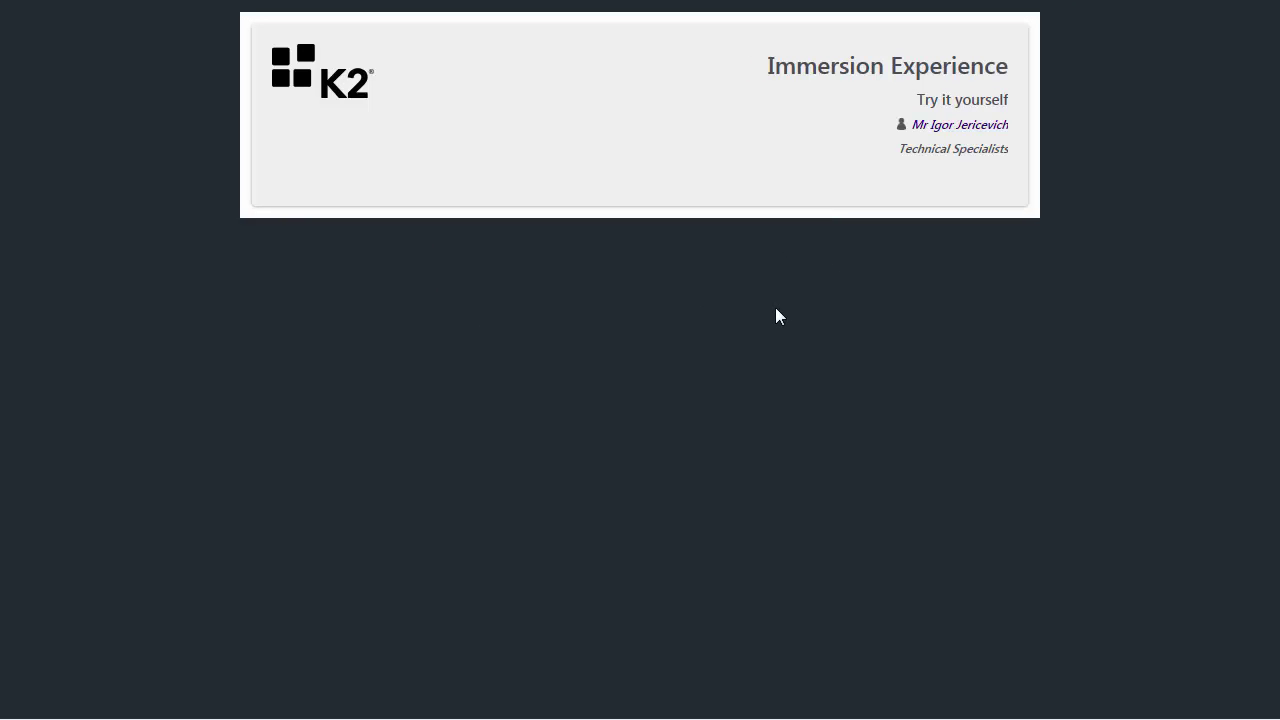
pyautogui.moveTo(460, 5)
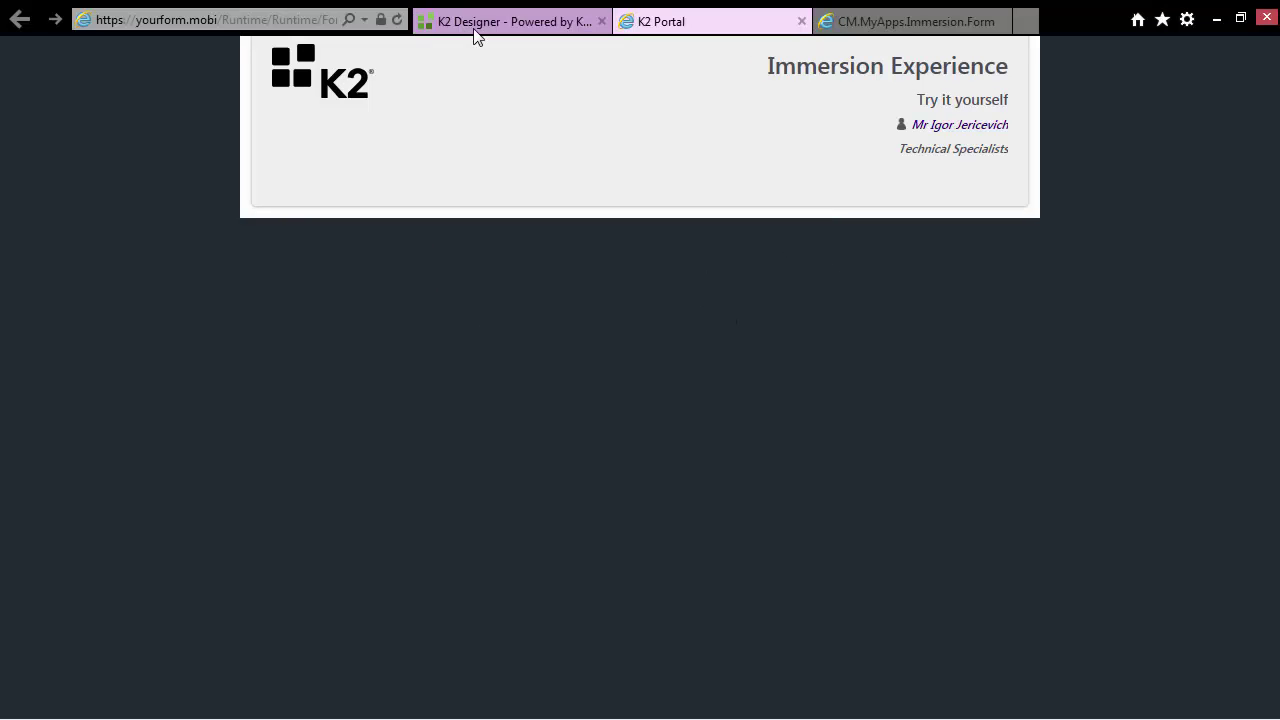
pyautogui.click(475, 33)
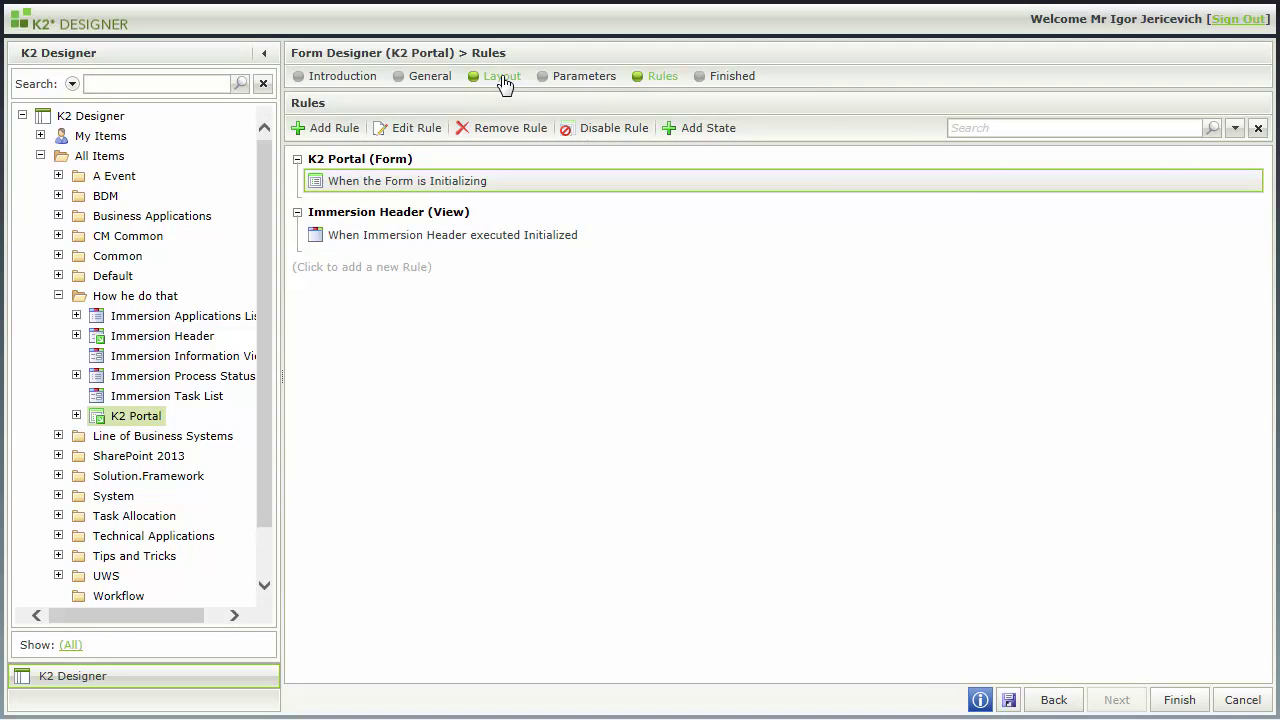
# Step: Return to the form's layout stage, and examine the finished K2 App Portal example before going back to the designer
pyautogui.click(502, 77)
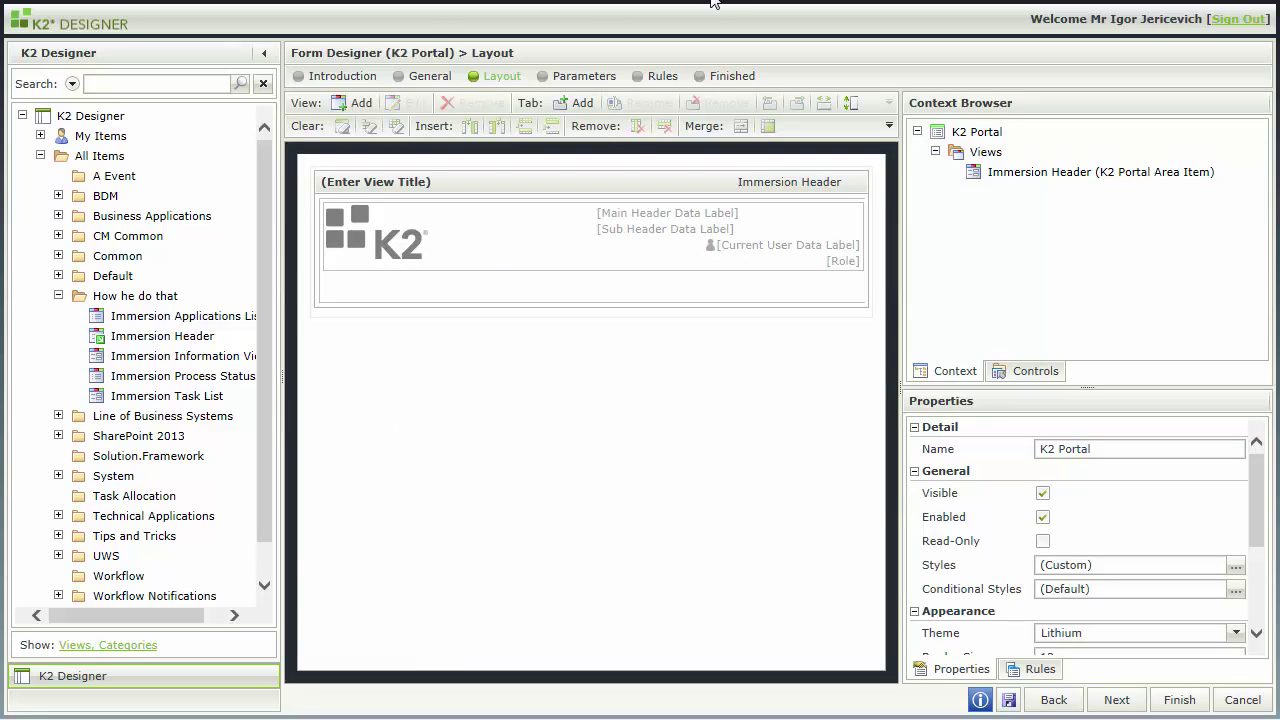
pyautogui.moveTo(716, 5)
pyautogui.click(915, 24)
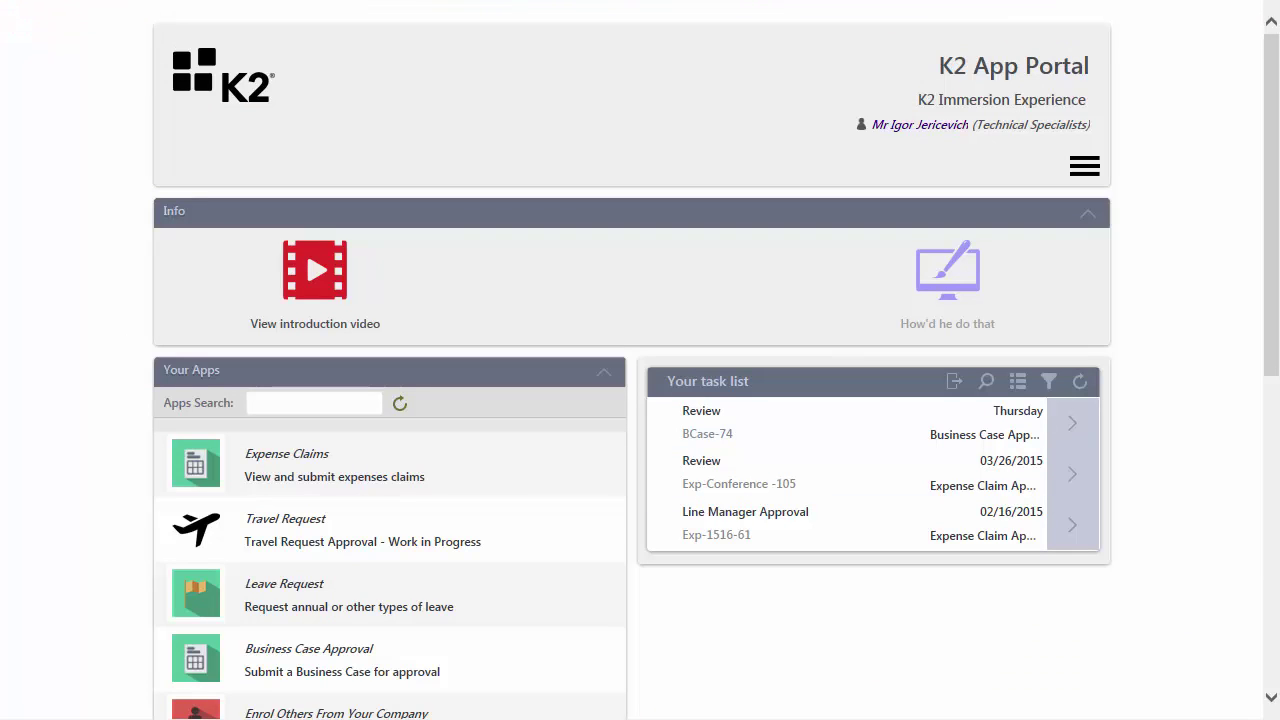
pyautogui.click(529, 20)
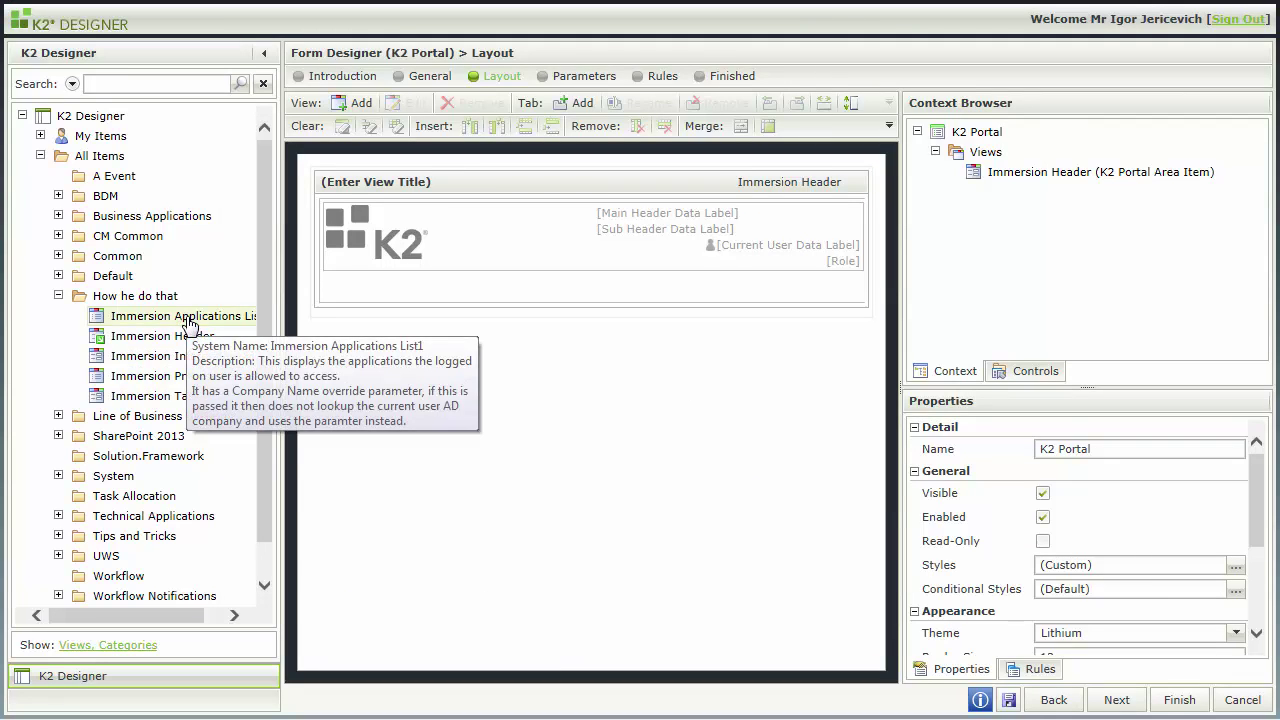
# Step: Place the Immersion Applications List view below the header, titled "Your Apps" and not collapsible, and save the form
pyautogui.moveTo(182, 320); pyautogui.dragTo(412, 380)
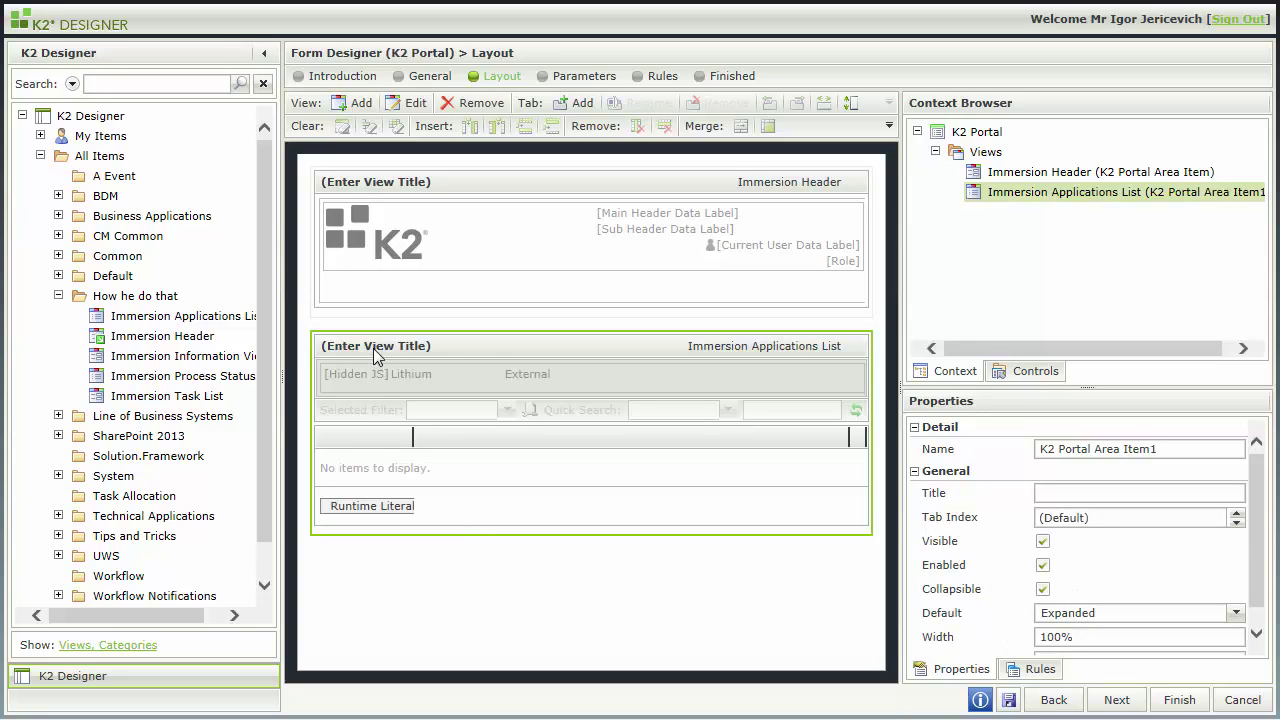
pyautogui.click(373, 348)
pyautogui.write('Your Apps')
pyautogui.click(509, 634)
pyautogui.click(589, 509)
pyautogui.click(1043, 589)
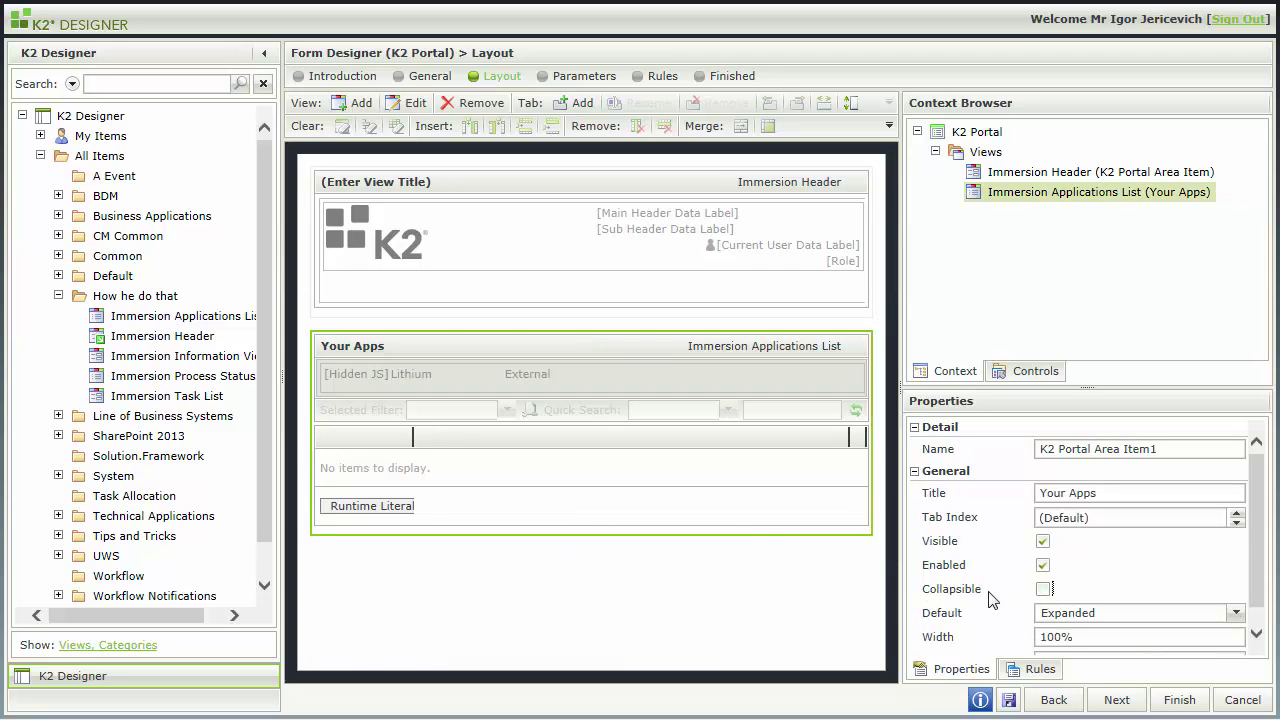
pyautogui.click(1008, 699)
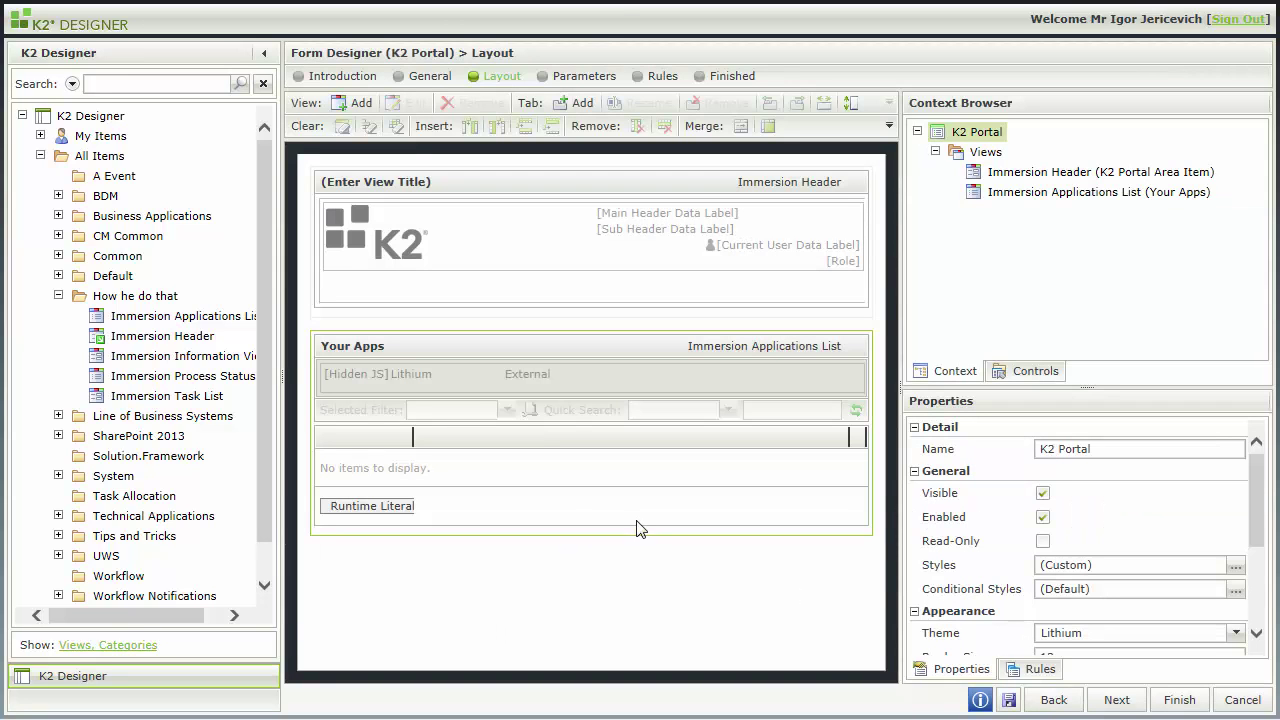
# Step: Refresh the K2 Portal runtime preview, examine the Your Apps list, and return to the designer
pyautogui.click(679, 22)
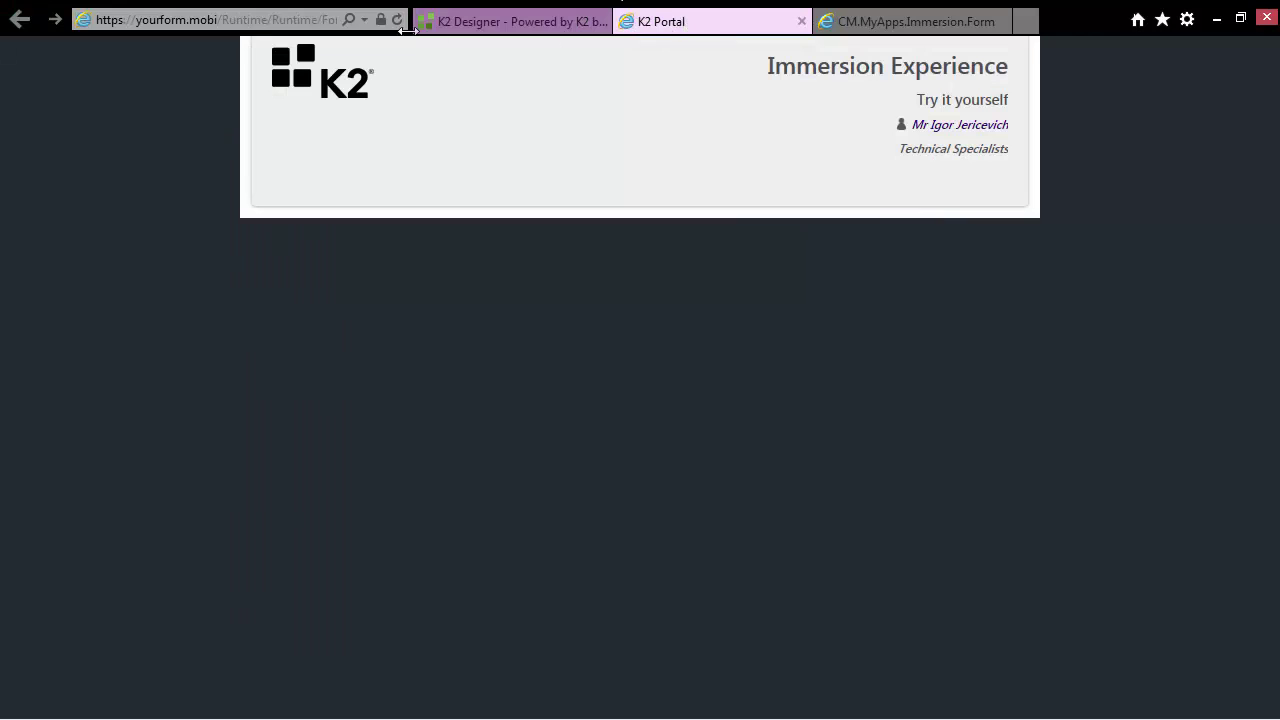
pyautogui.click(397, 20)
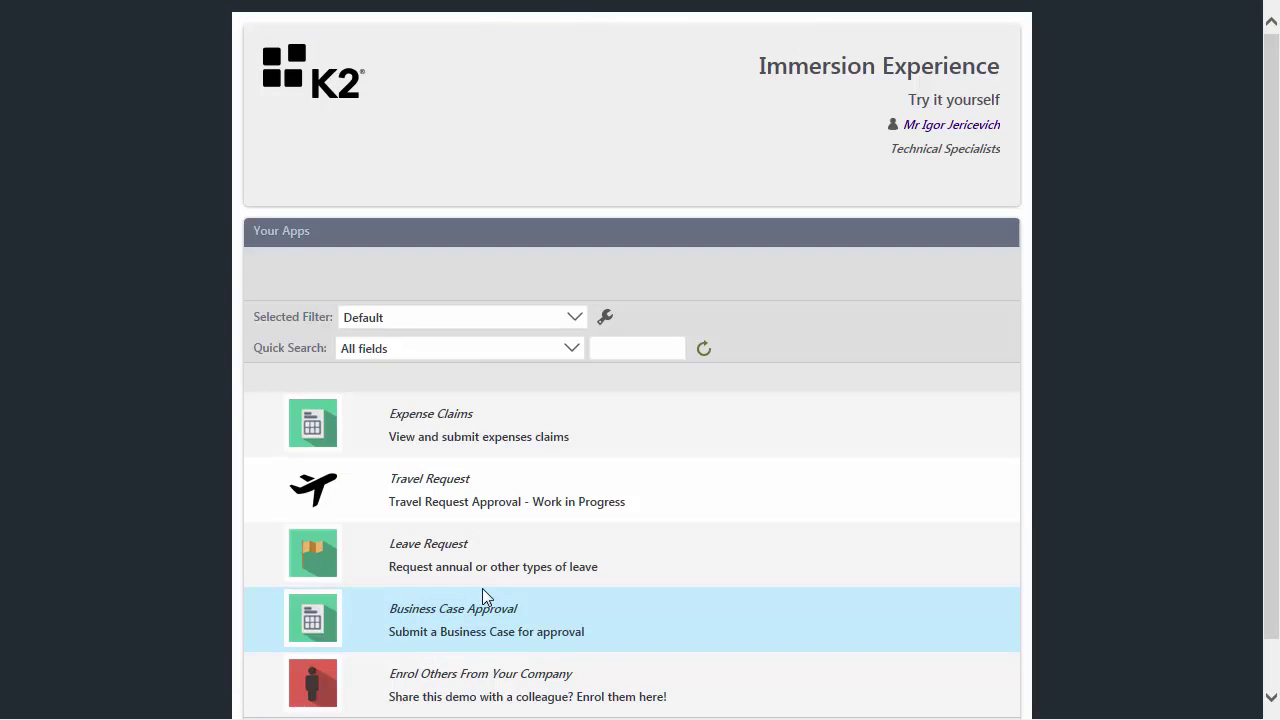
pyautogui.click(543, 28)
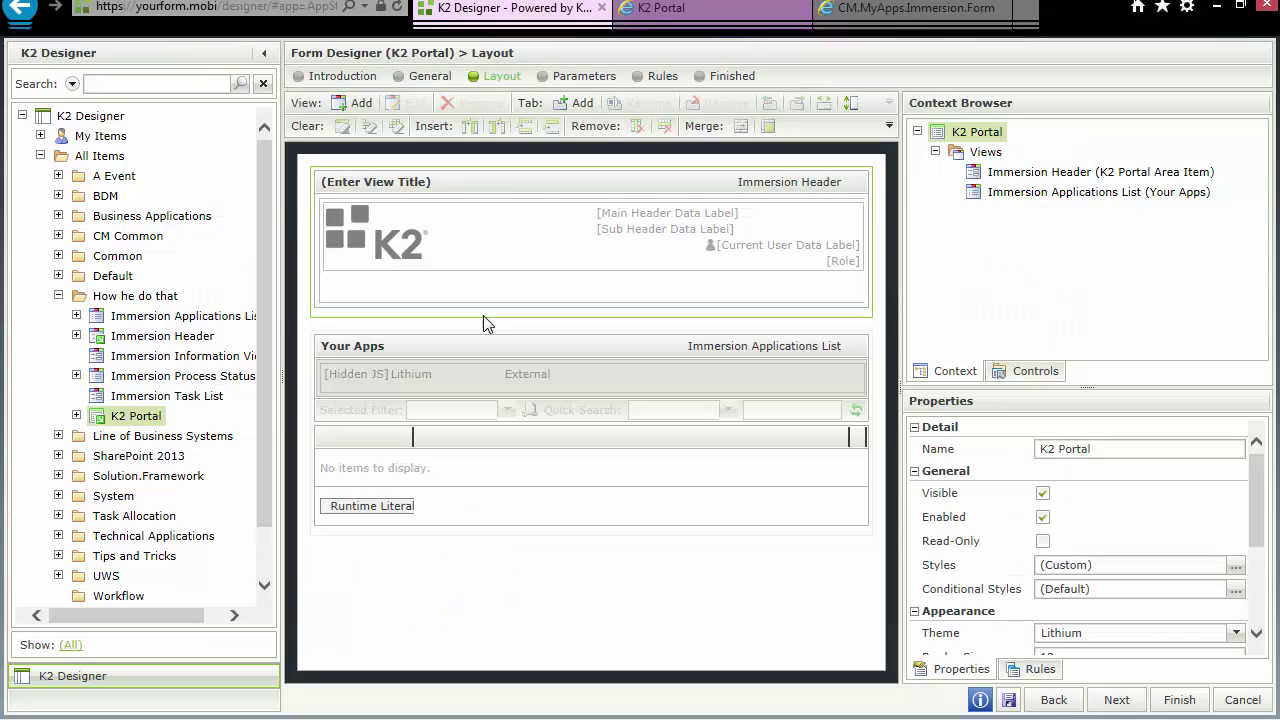
# Step: Add a tab to the K2 Portal form around the existing views and title it "Home"
pyautogui.click(582, 106)
pyautogui.click(360, 172)
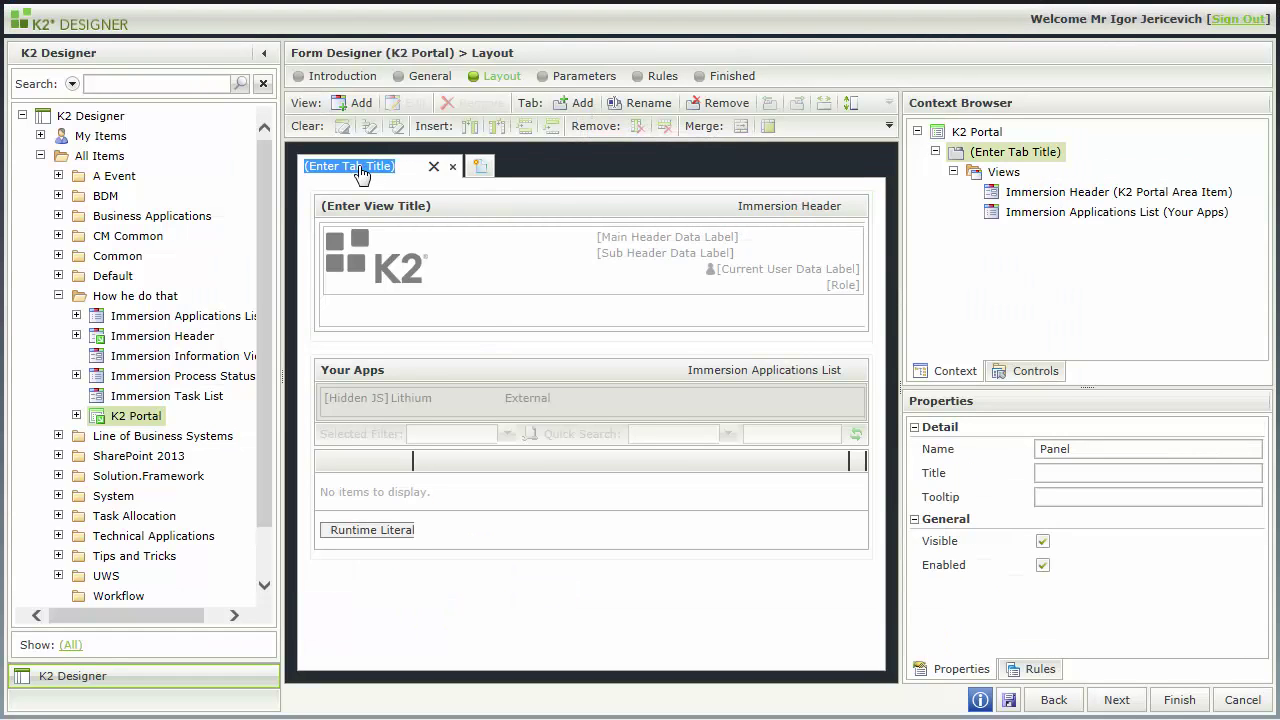
pyautogui.write('Home')
# Step: Add a second tab to the form and title it "My Tasks"
pyautogui.click(480, 166)
pyautogui.click(370, 166)
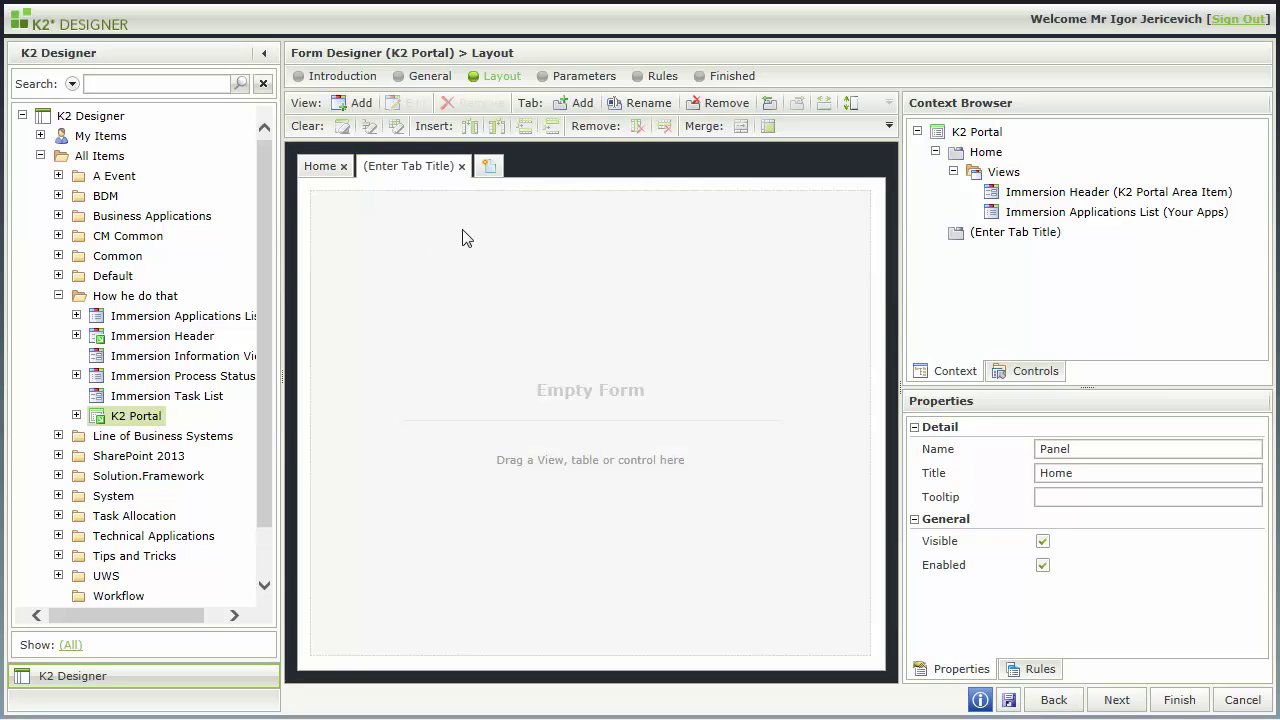
pyautogui.click(417, 168)
pyautogui.write('My Tasks')
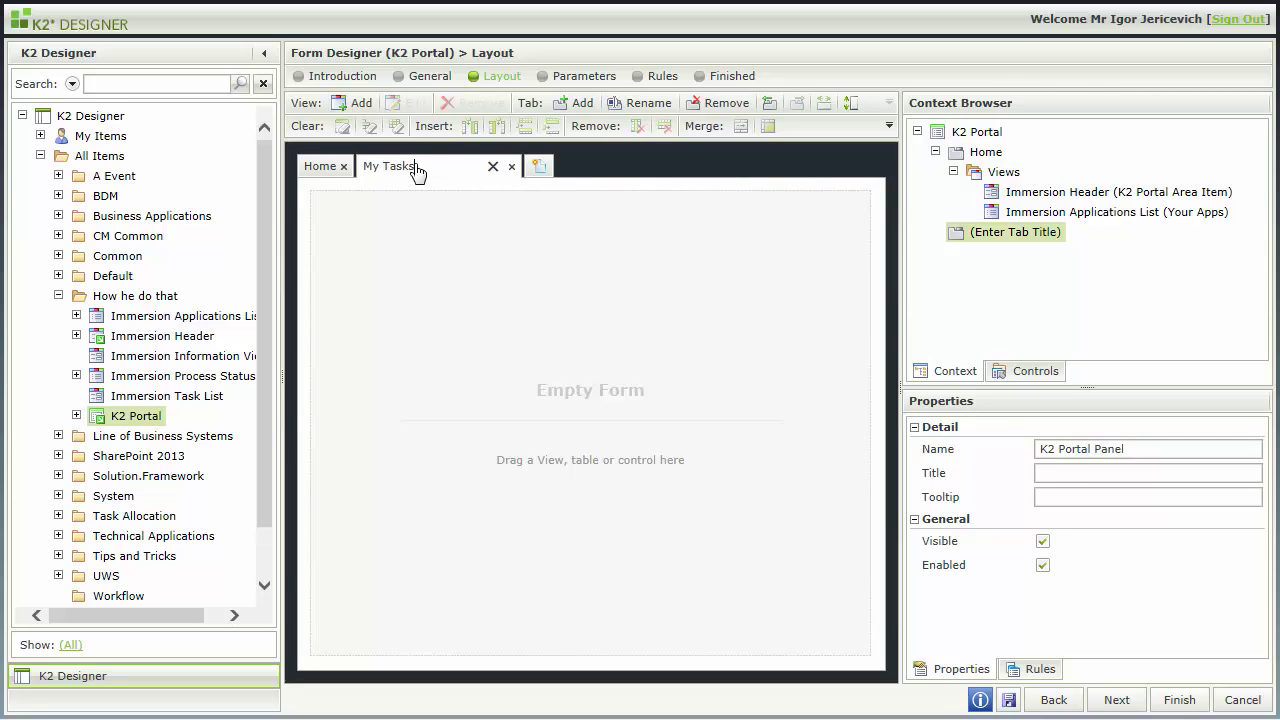
pyautogui.click(538, 166)
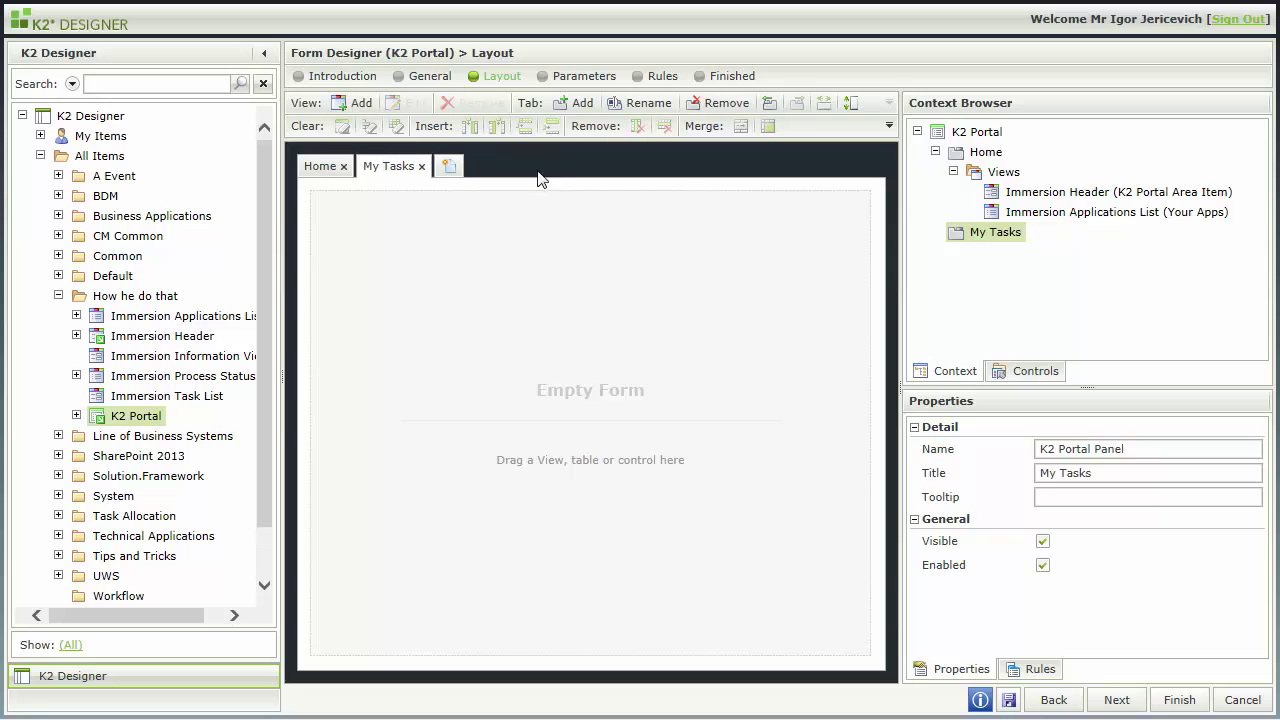
# Step: Add a third tab to the form and title it "MY Processes"
pyautogui.click(440, 166)
pyautogui.click(480, 168)
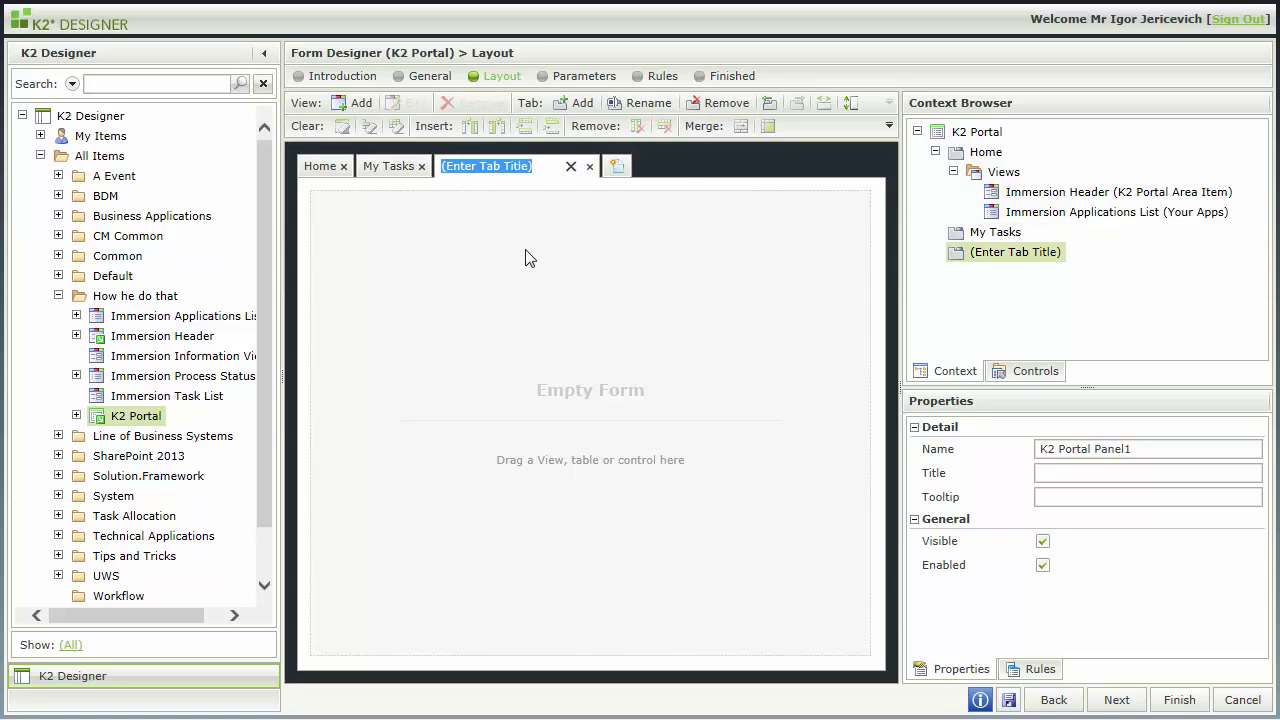
pyautogui.write('MY Processes')
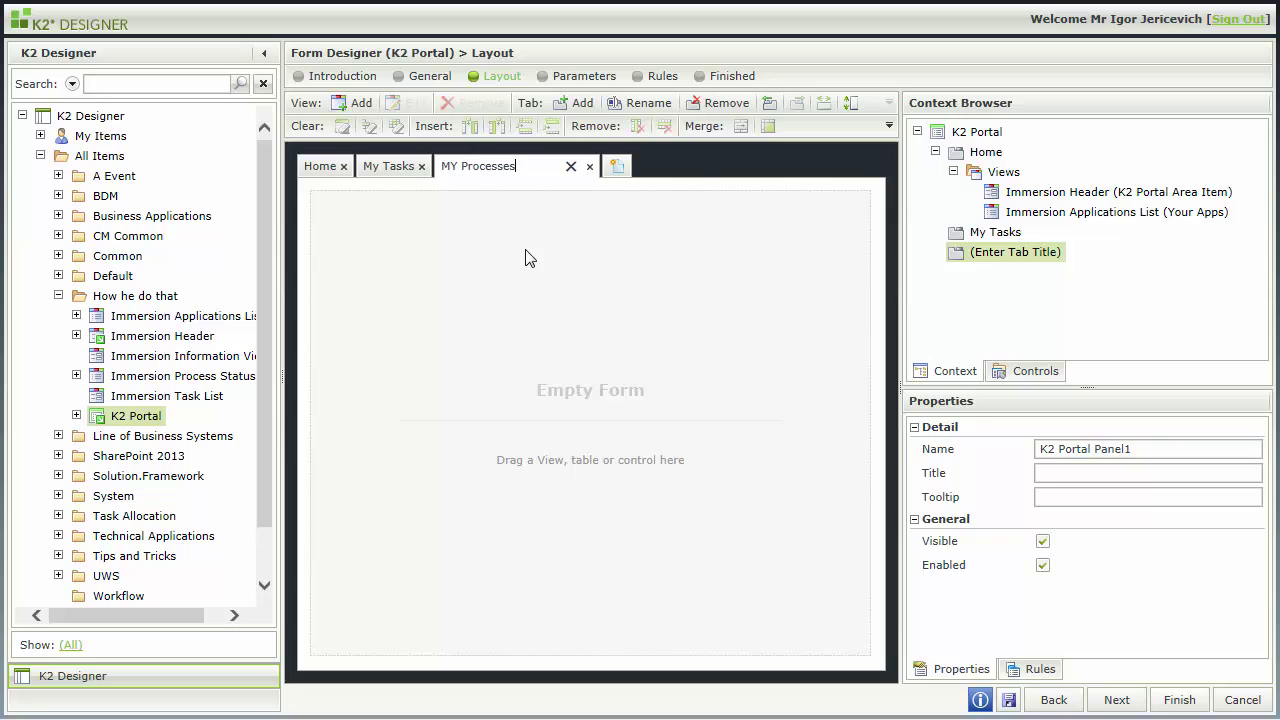
pyautogui.click(505, 328)
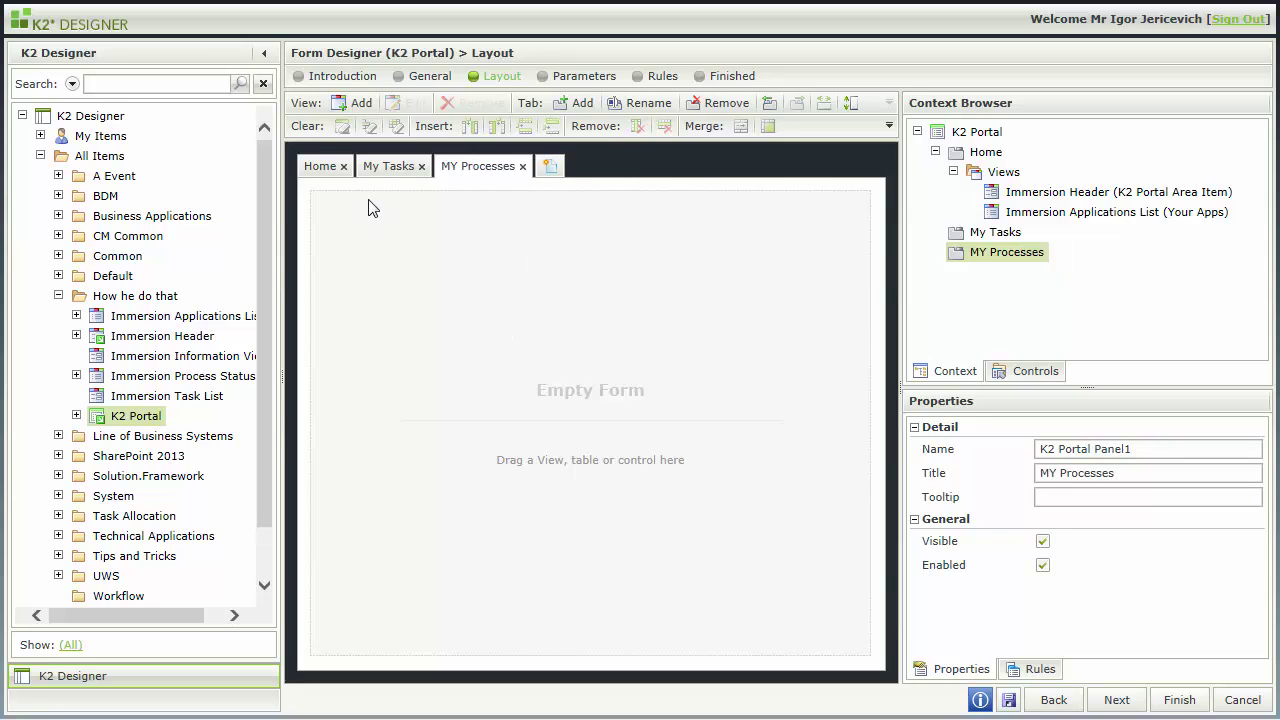
# Step: Place the Immersion Task List view on the My Tasks tab and Immersion Process Status List on the MY Processes tab, and save the form
pyautogui.click(380, 168)
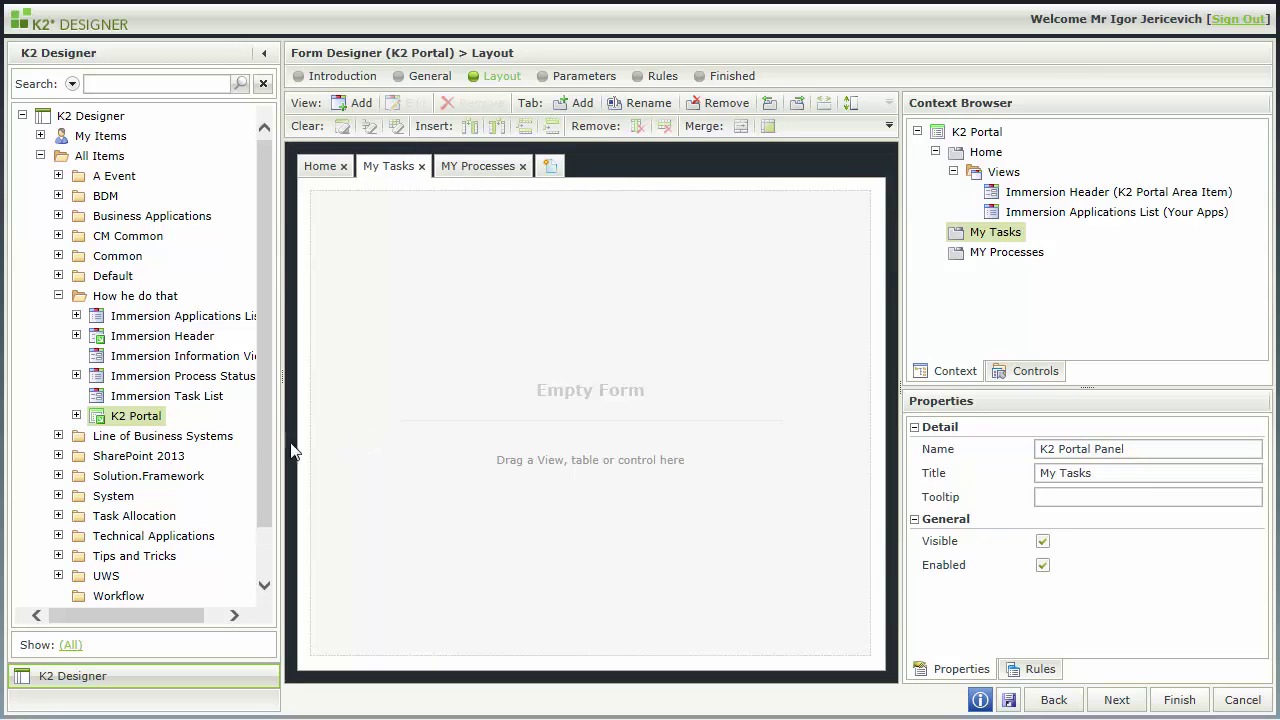
pyautogui.moveTo(160, 396); pyautogui.dragTo(440, 306)
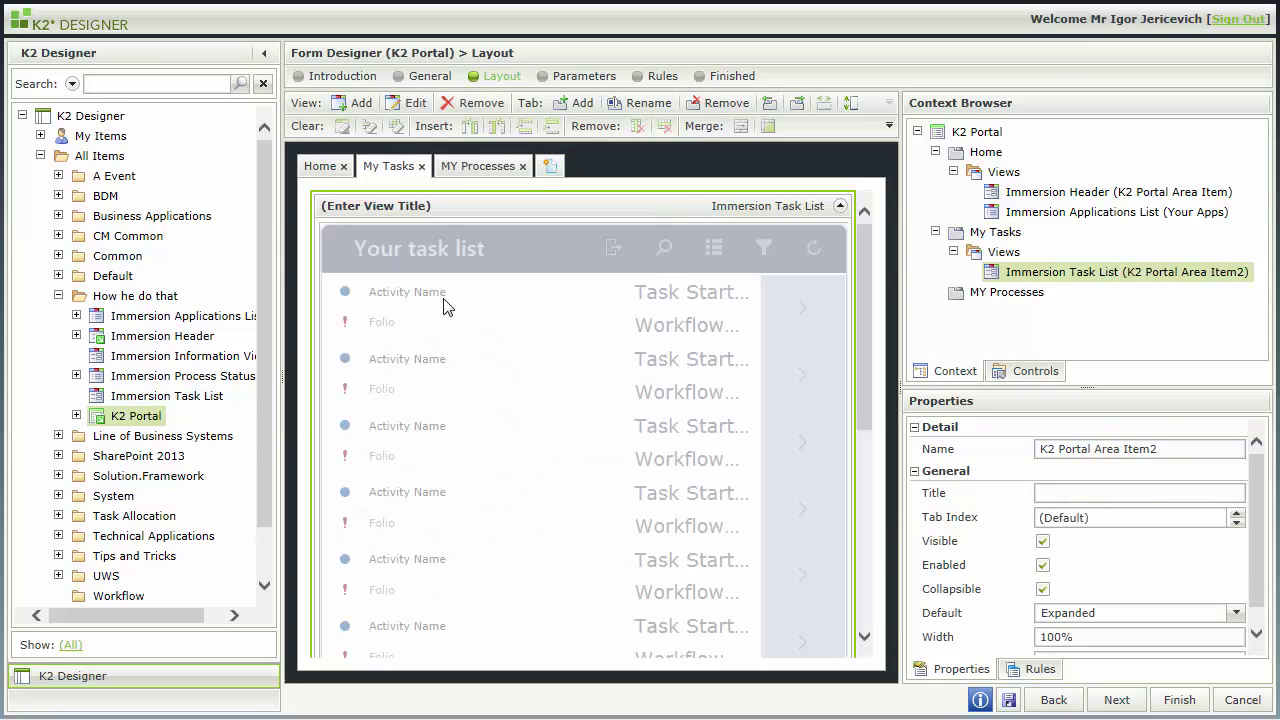
pyautogui.click(482, 166)
pyautogui.moveTo(175, 376); pyautogui.dragTo(548, 317)
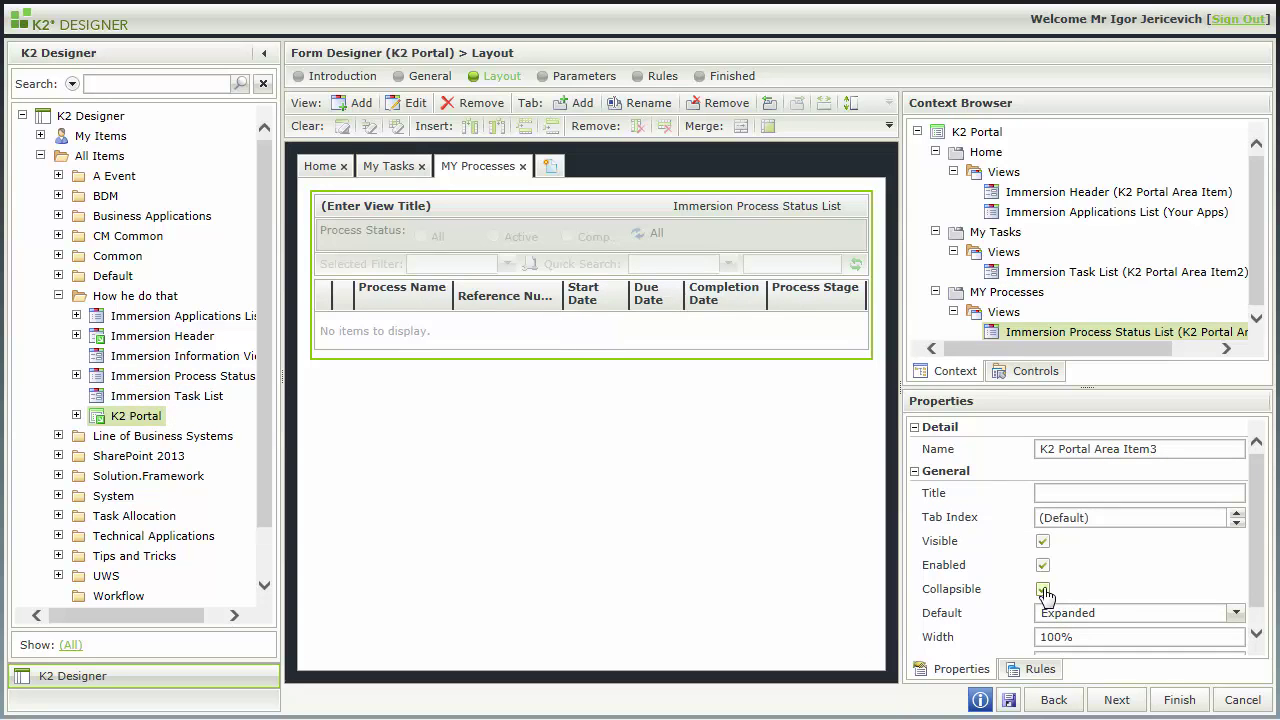
pyautogui.click(535, 480)
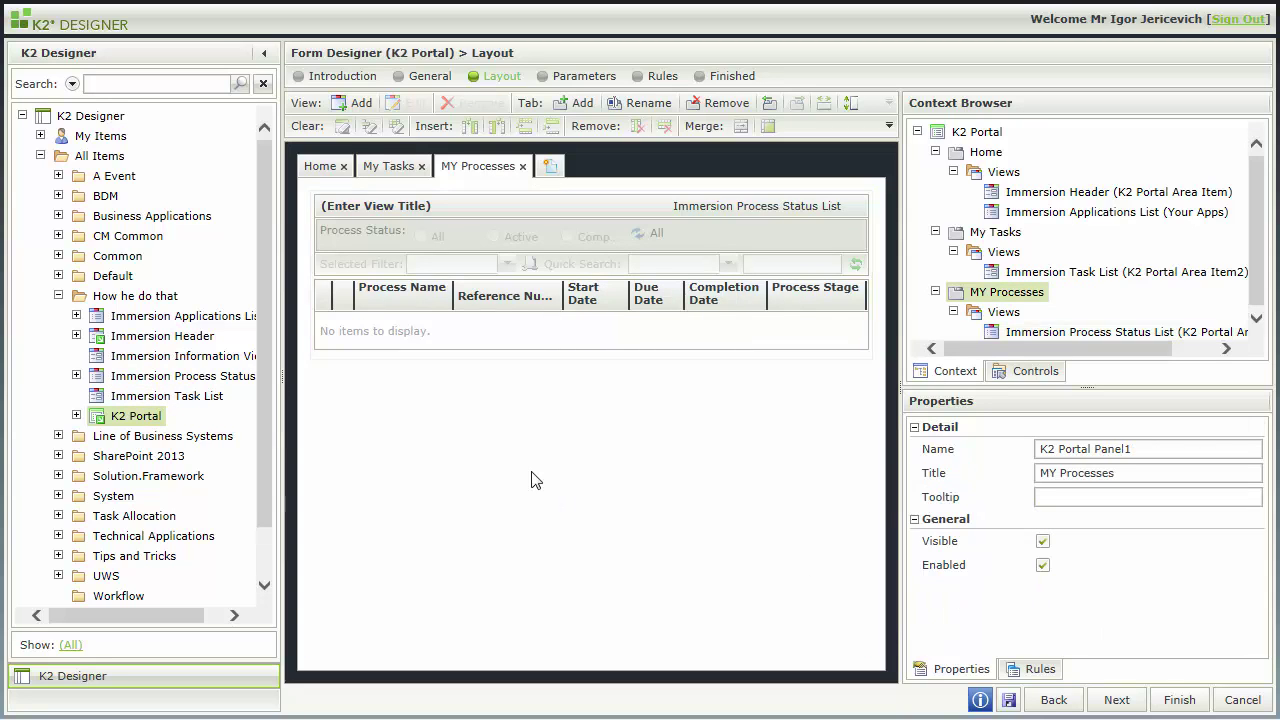
pyautogui.click(321, 172)
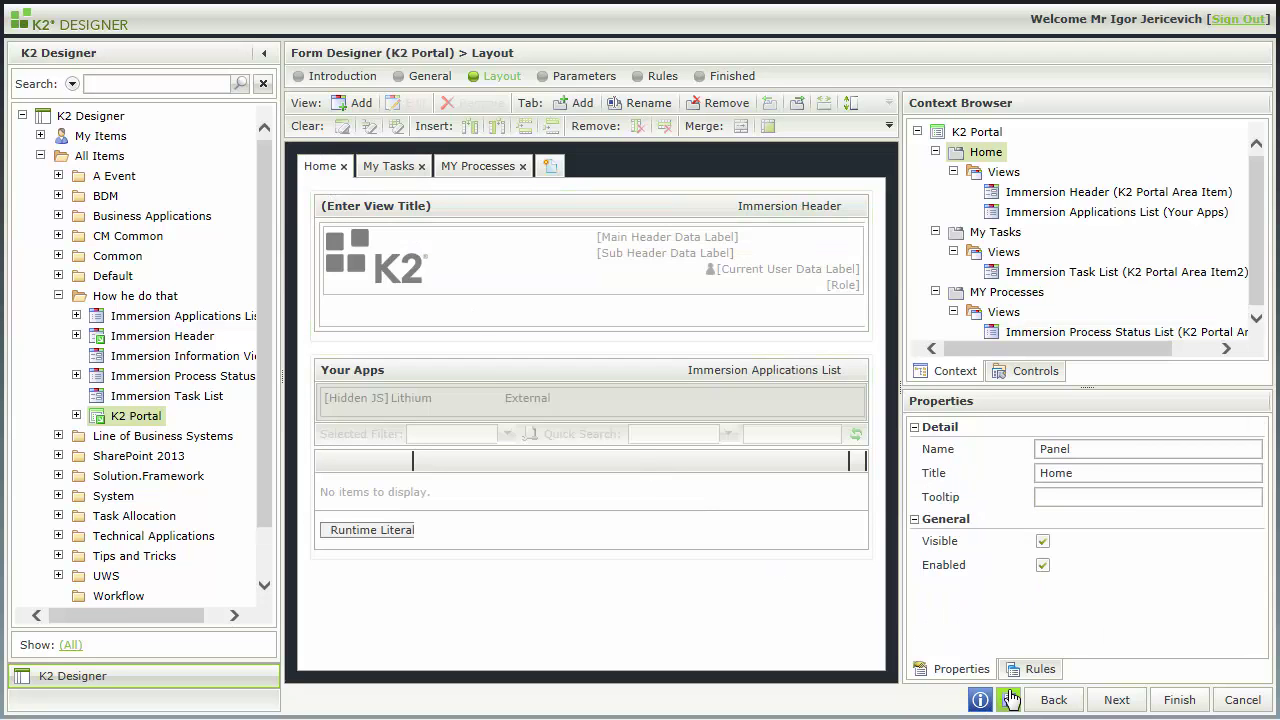
pyautogui.click(1010, 699)
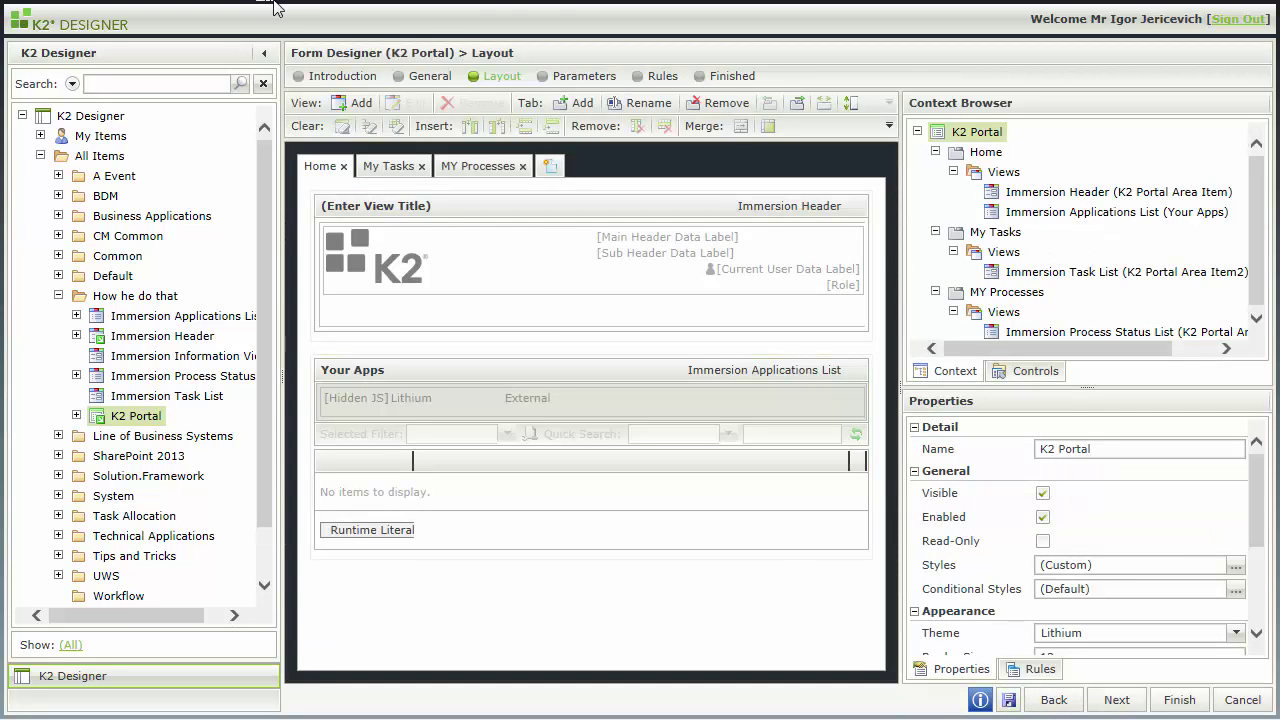
# Step: Refresh the K2 Portal runtime preview and look through its My Tasks, MY Processes and Home tabs
pyautogui.moveTo(270, 5)
pyautogui.click(662, 22)
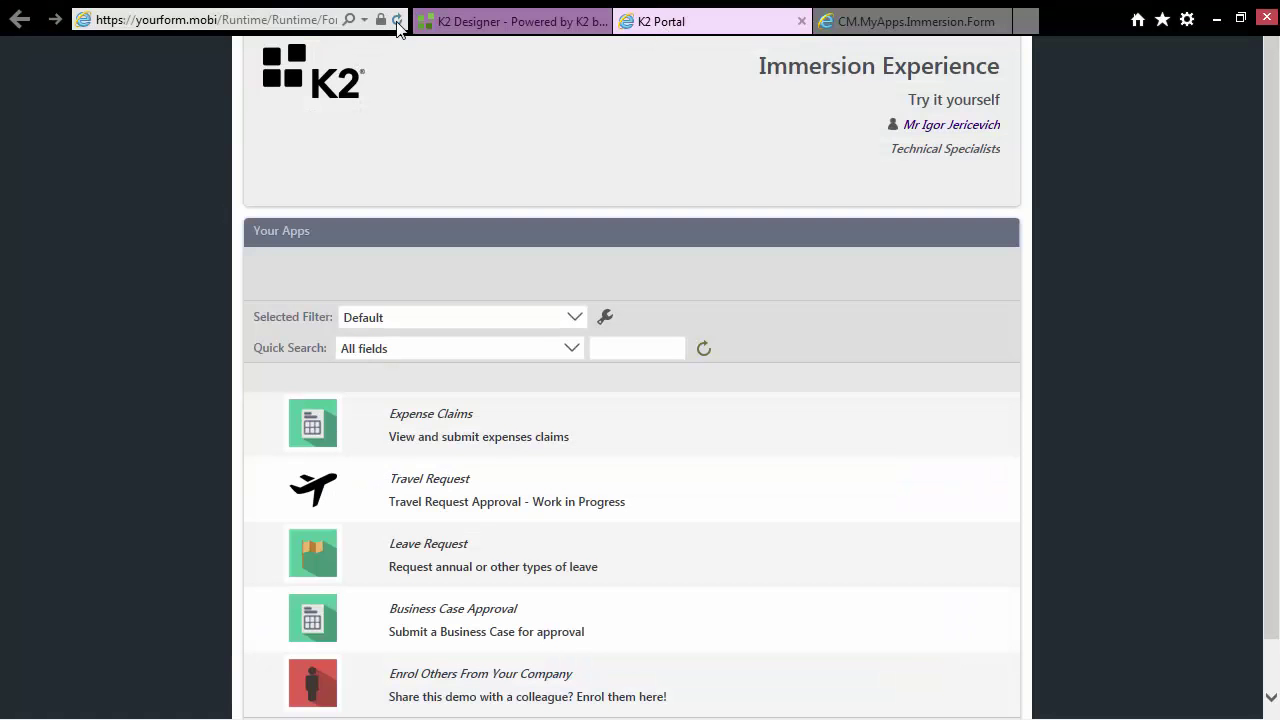
pyautogui.press('F5')
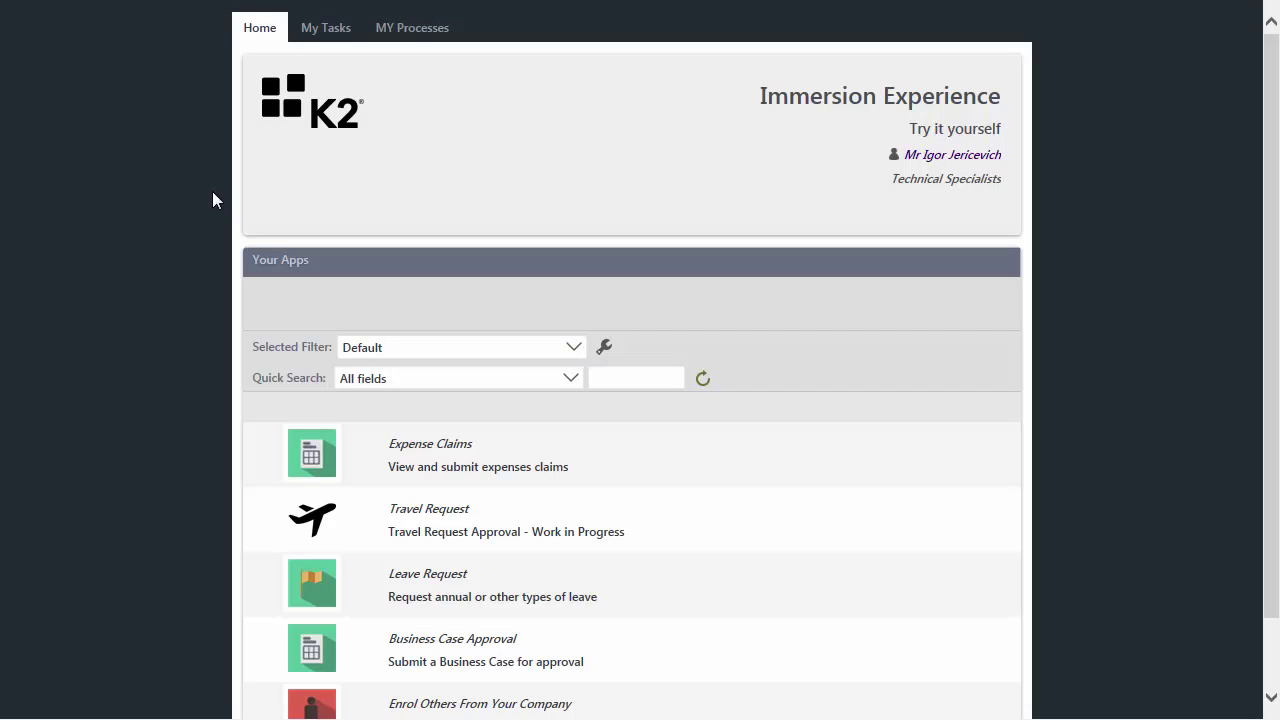
pyautogui.click(310, 30)
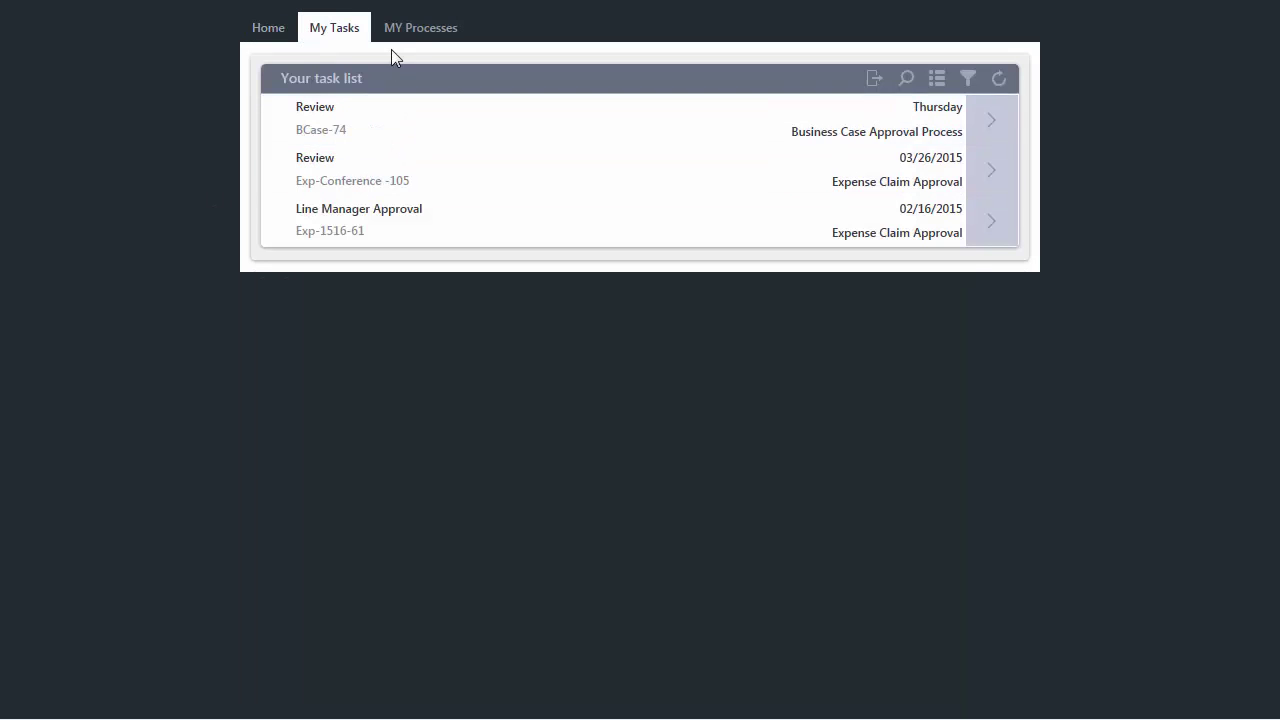
pyautogui.click(412, 30)
pyautogui.click(362, 33)
pyautogui.click(266, 29)
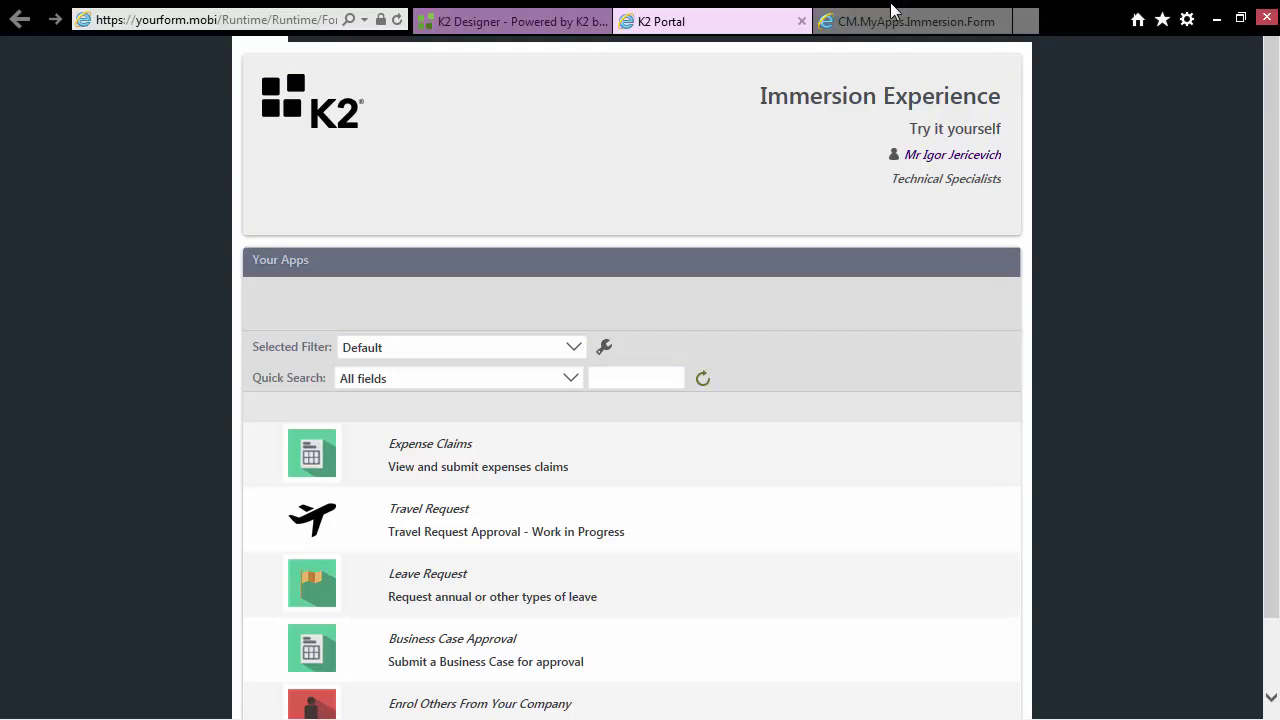
# Step: Compare the finished K2 App Portal example's layout with the K2 Portal preview, and return to the designer
pyautogui.click(893, 18)
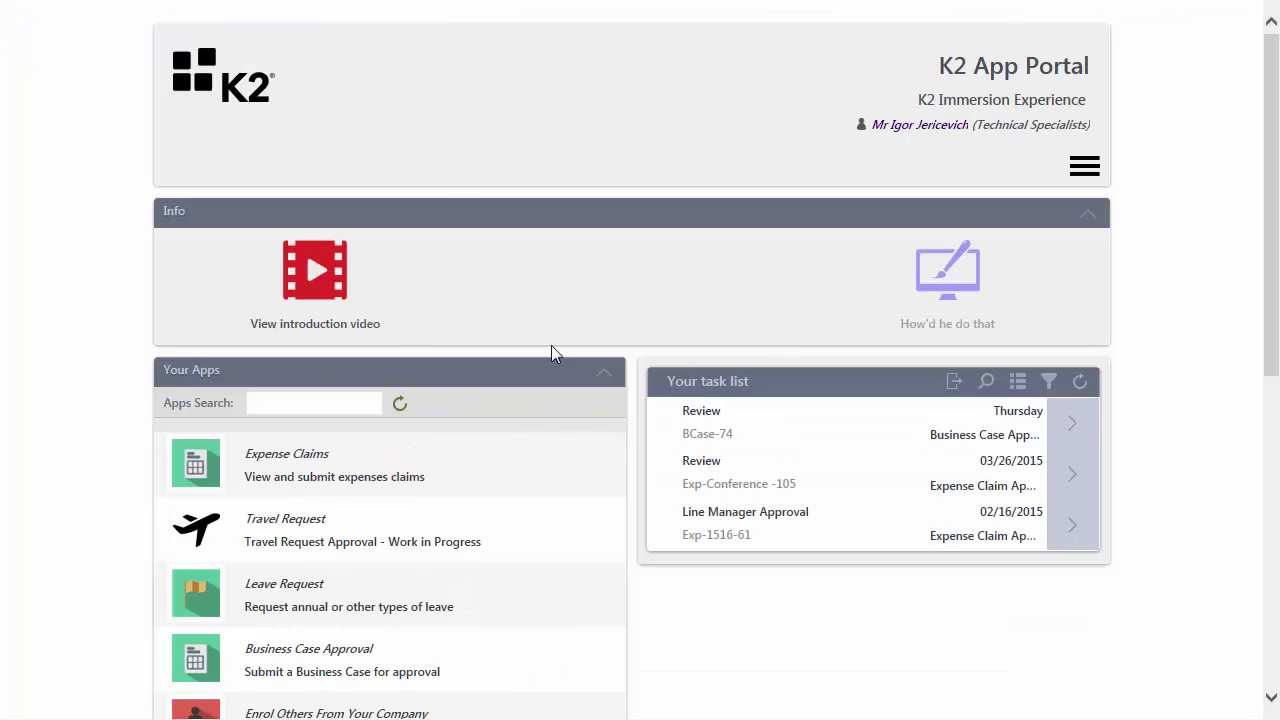
pyautogui.click(645, 18)
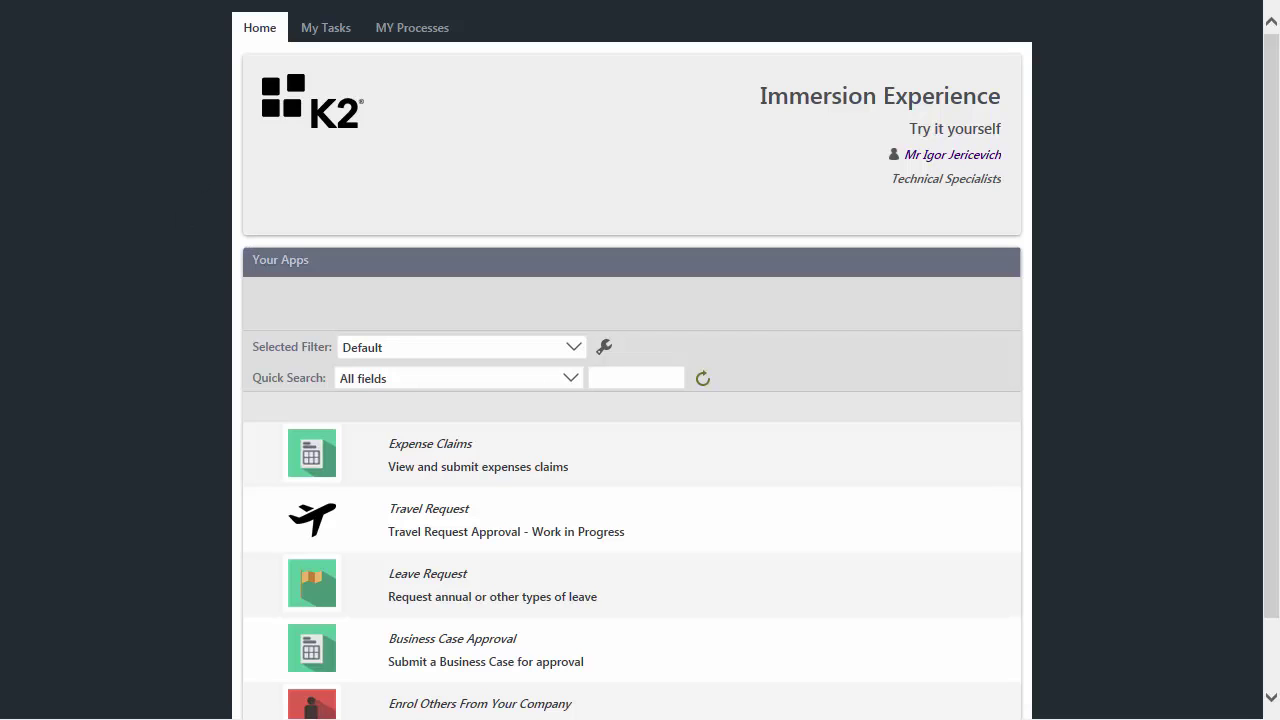
pyautogui.click(457, 20)
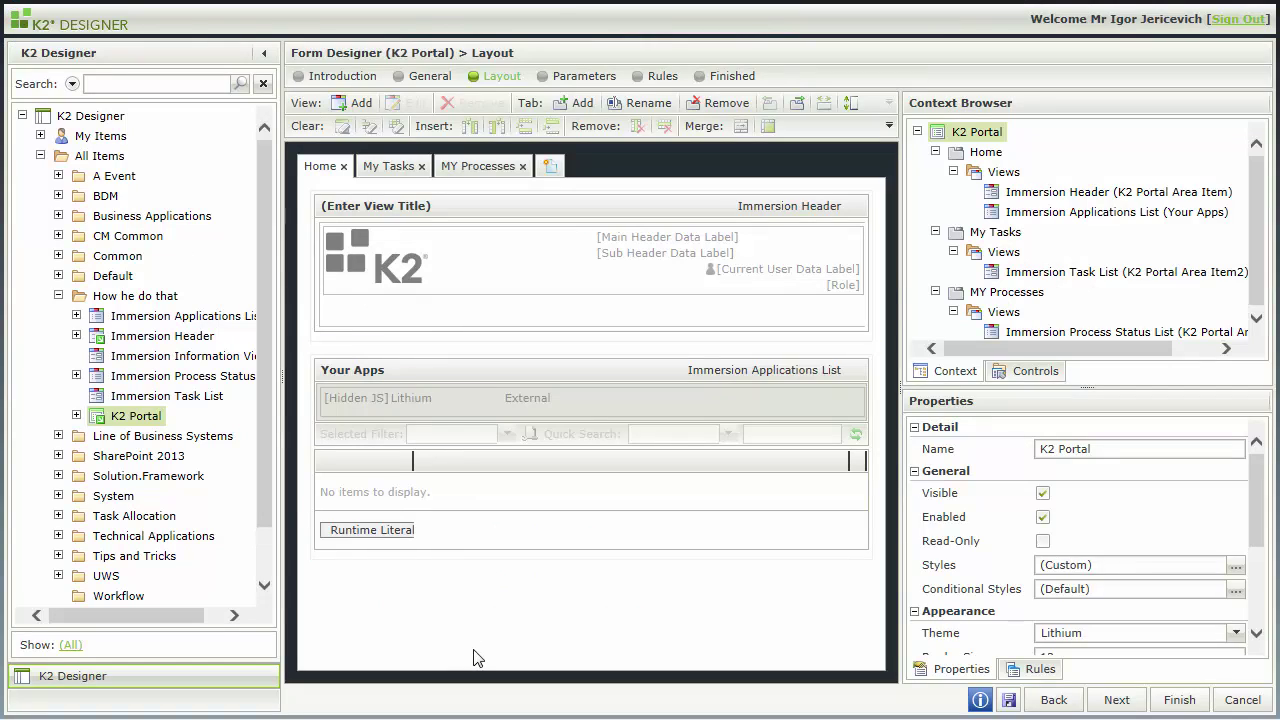
# Step: Apply the Burgundy theme to the K2 Portal form, then save it and refresh its runtime preview
pyautogui.click(477, 658)
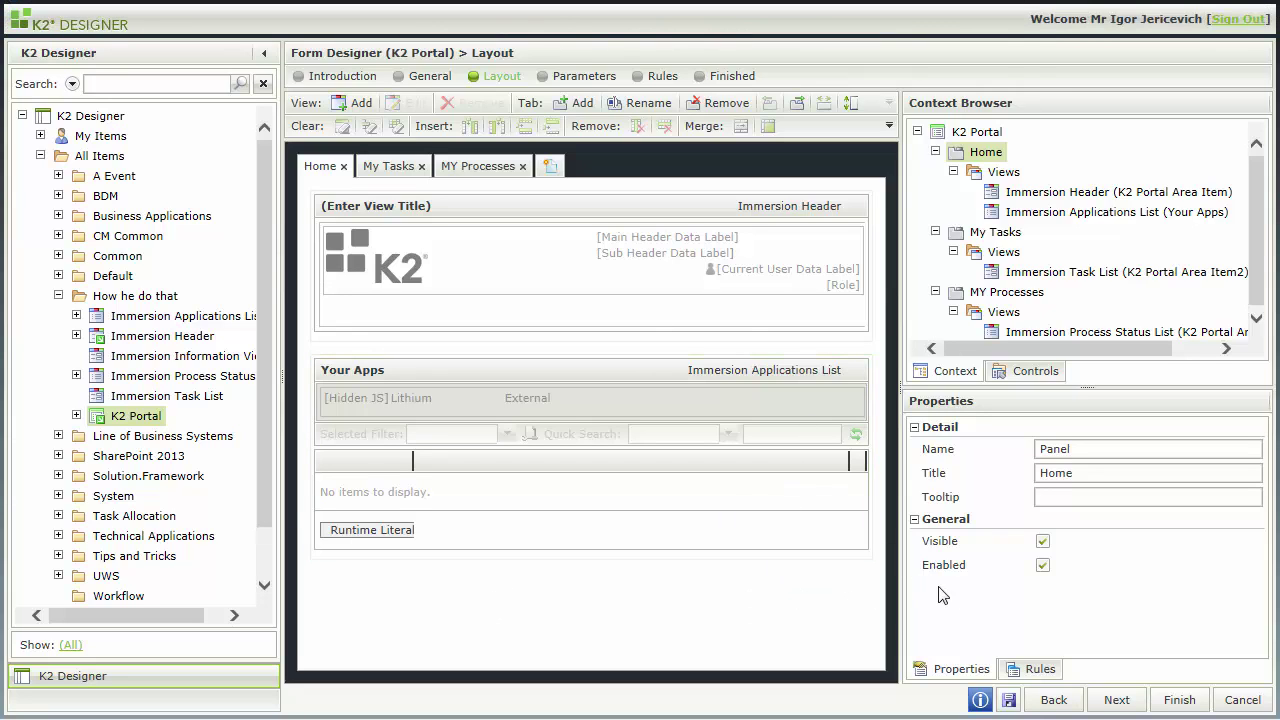
pyautogui.click(981, 137)
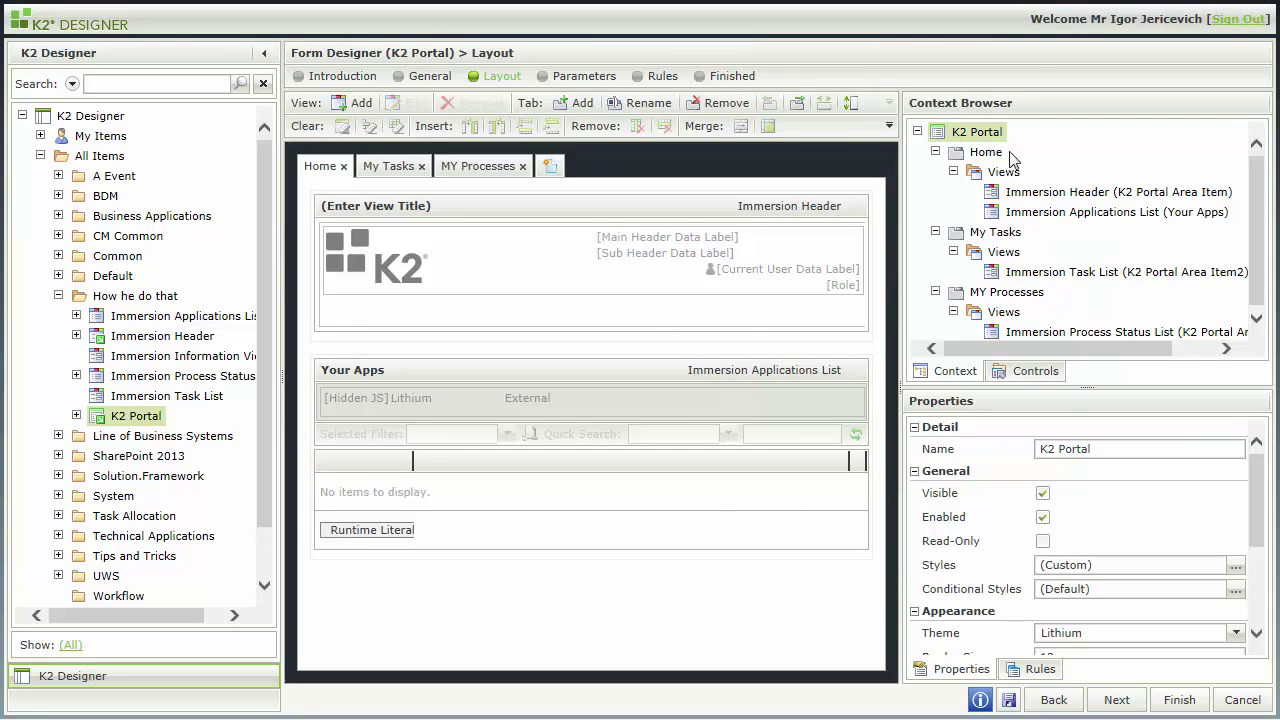
pyautogui.scroll(-1, 1128, 638)
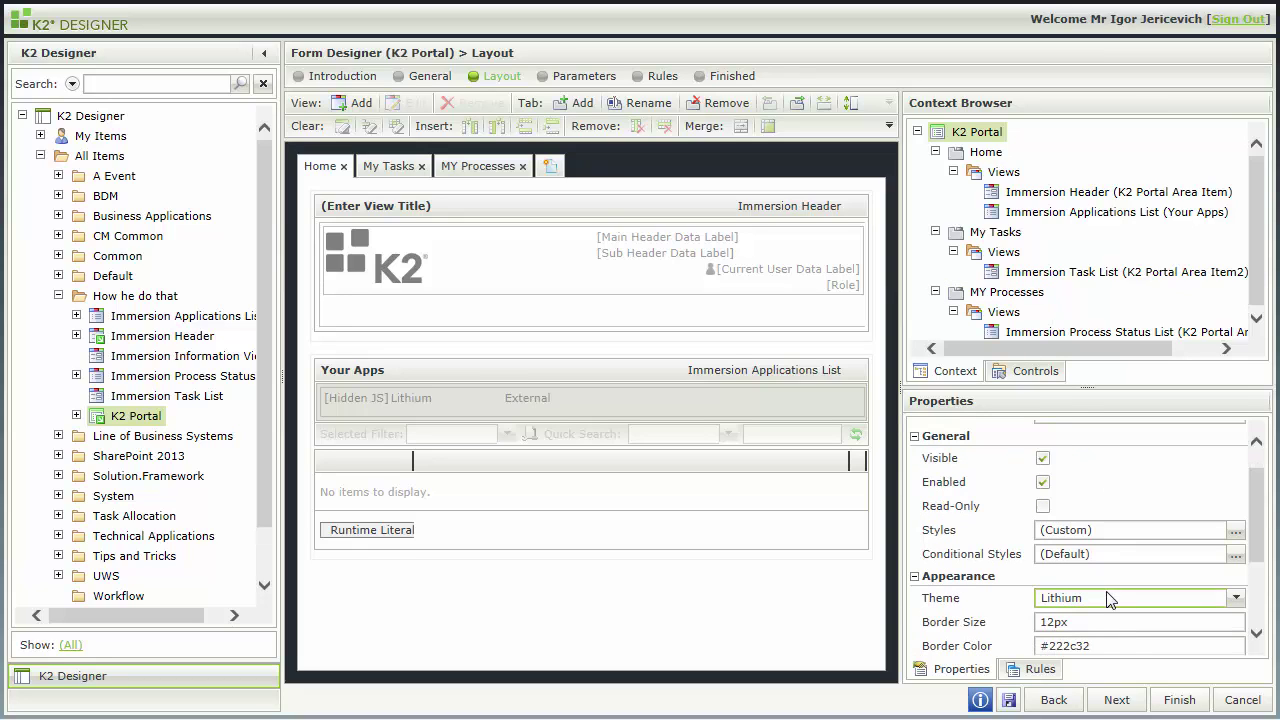
pyautogui.click(1110, 598)
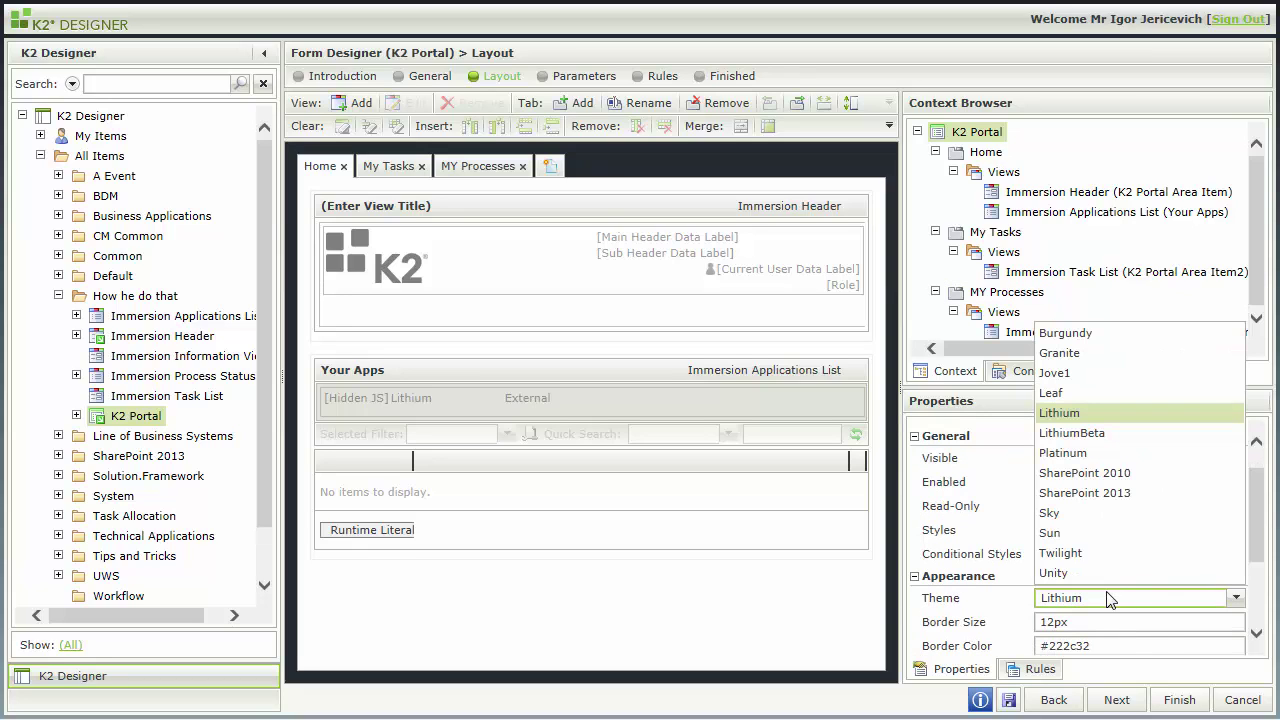
pyautogui.click(1222, 651)
pyautogui.click(1078, 335)
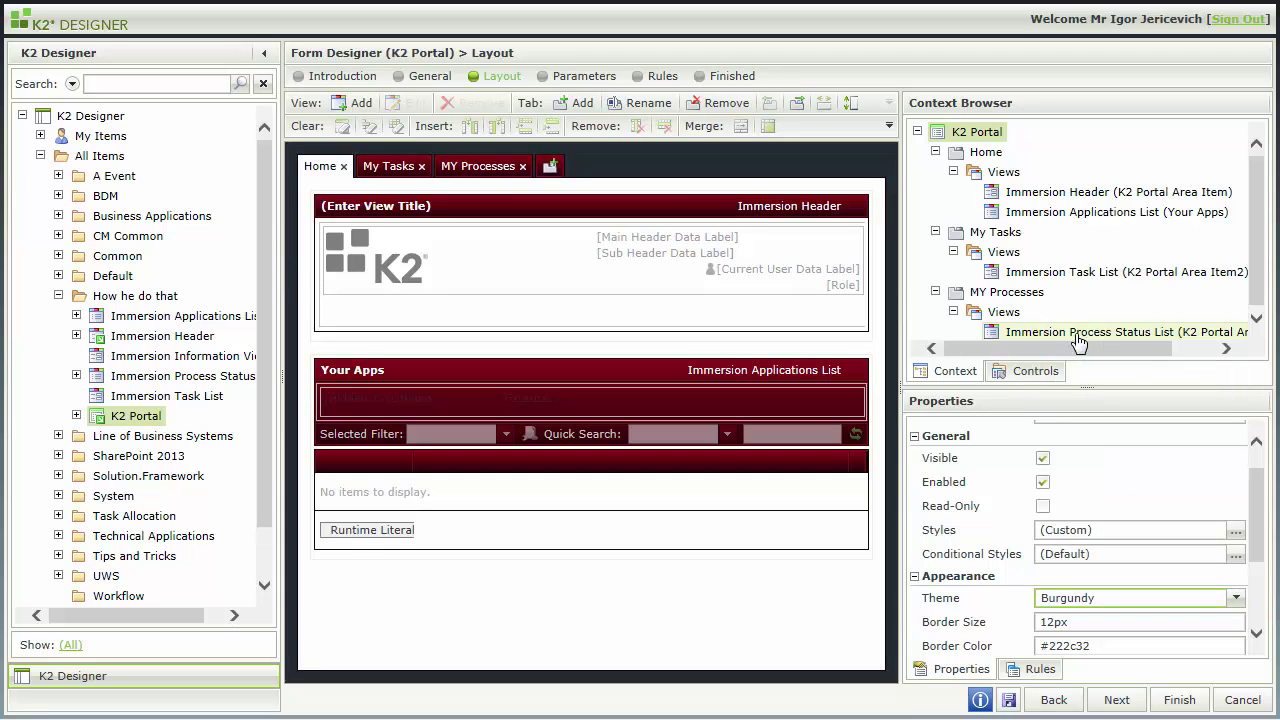
pyautogui.click(1009, 703)
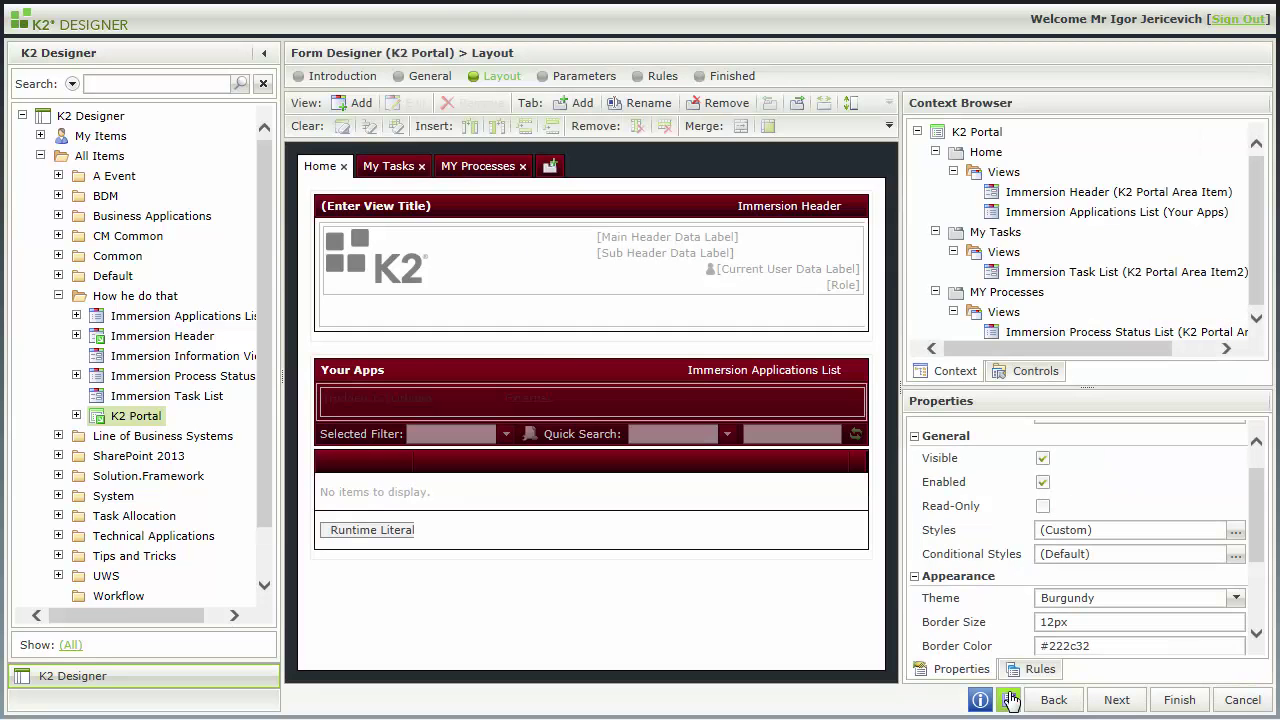
pyautogui.click(665, 22)
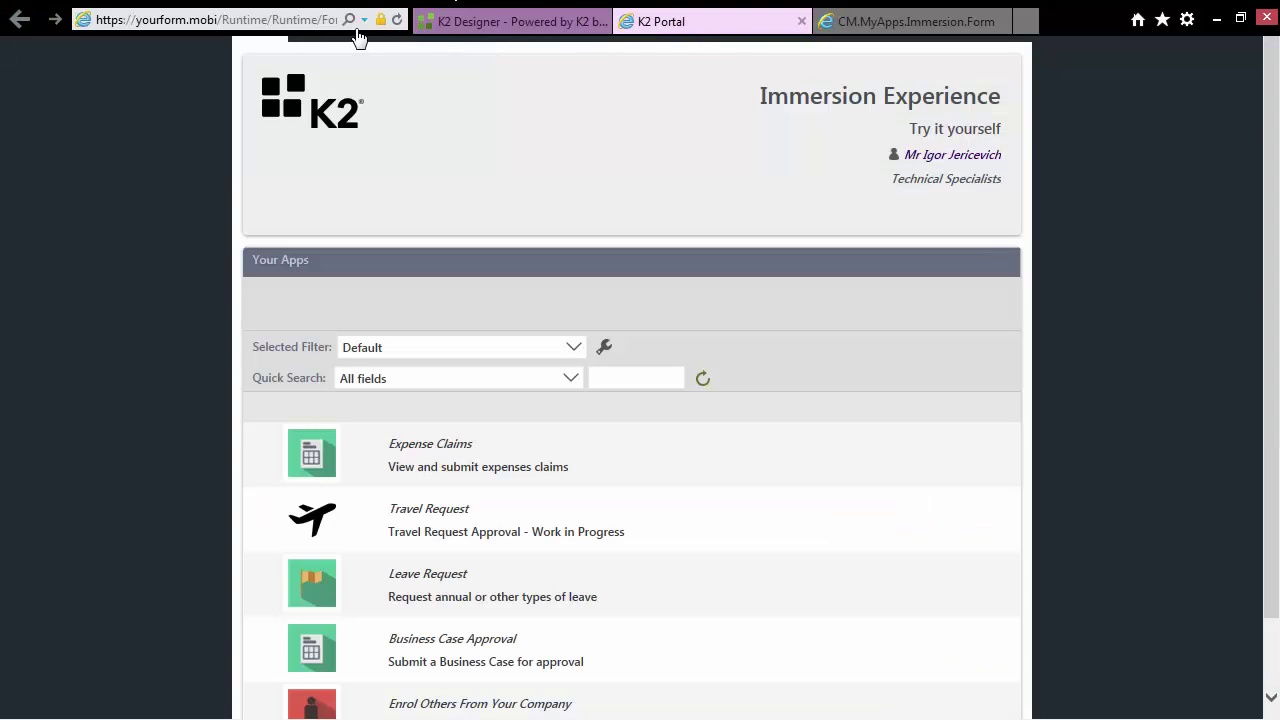
pyautogui.click(397, 19)
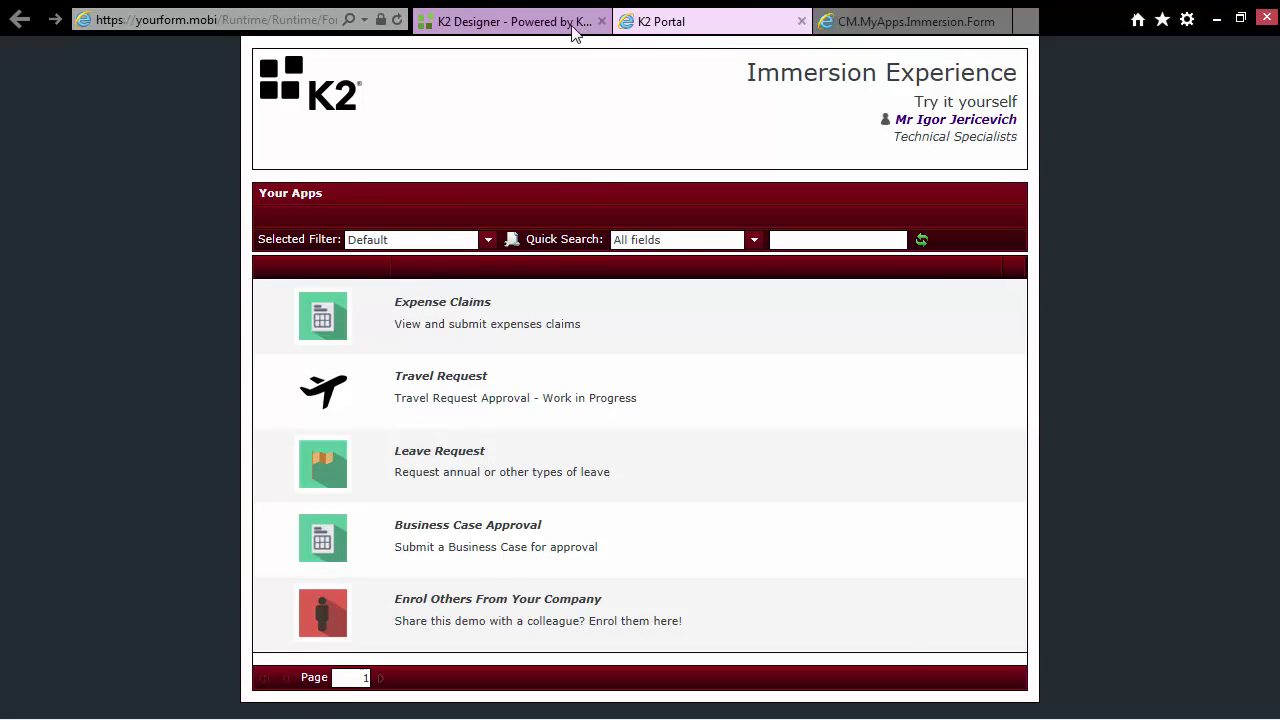
# Step: Switch the form's theme to Jove1 in the designer, save it and check the refreshed K2 Portal preview
pyautogui.click(556, 20)
pyautogui.click(1143, 597)
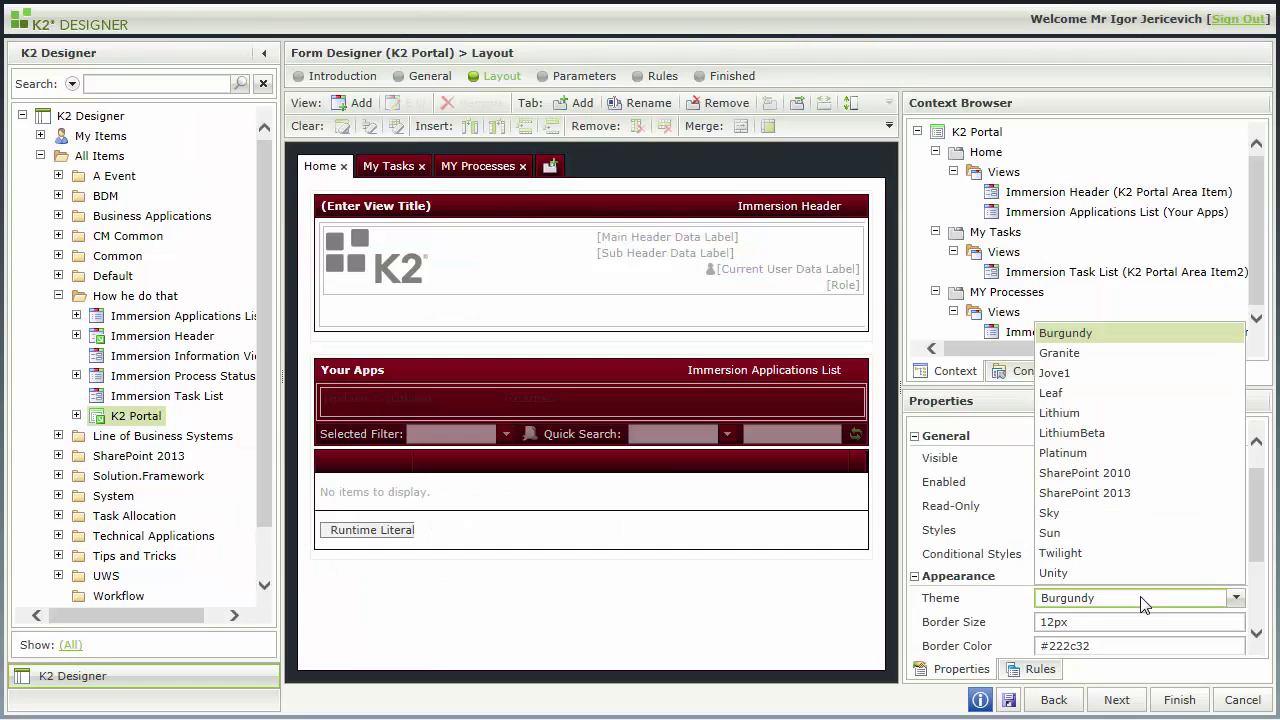
pyautogui.click(1074, 379)
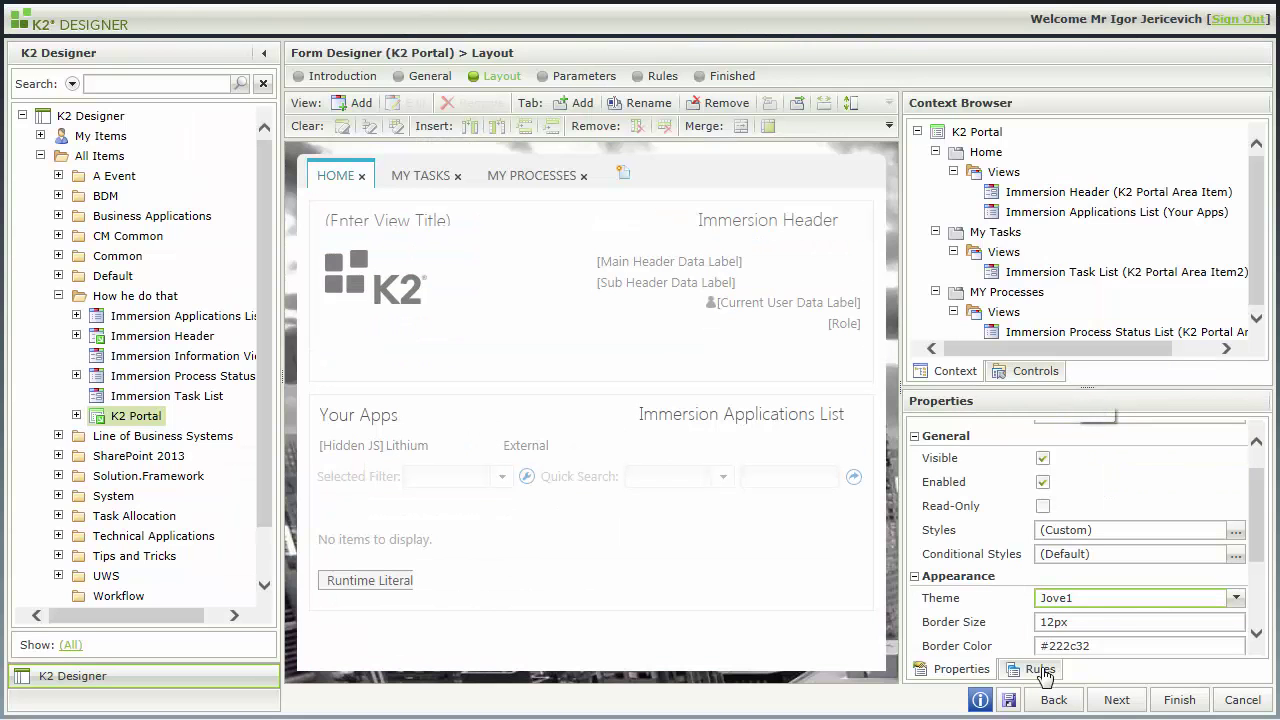
pyautogui.click(1010, 701)
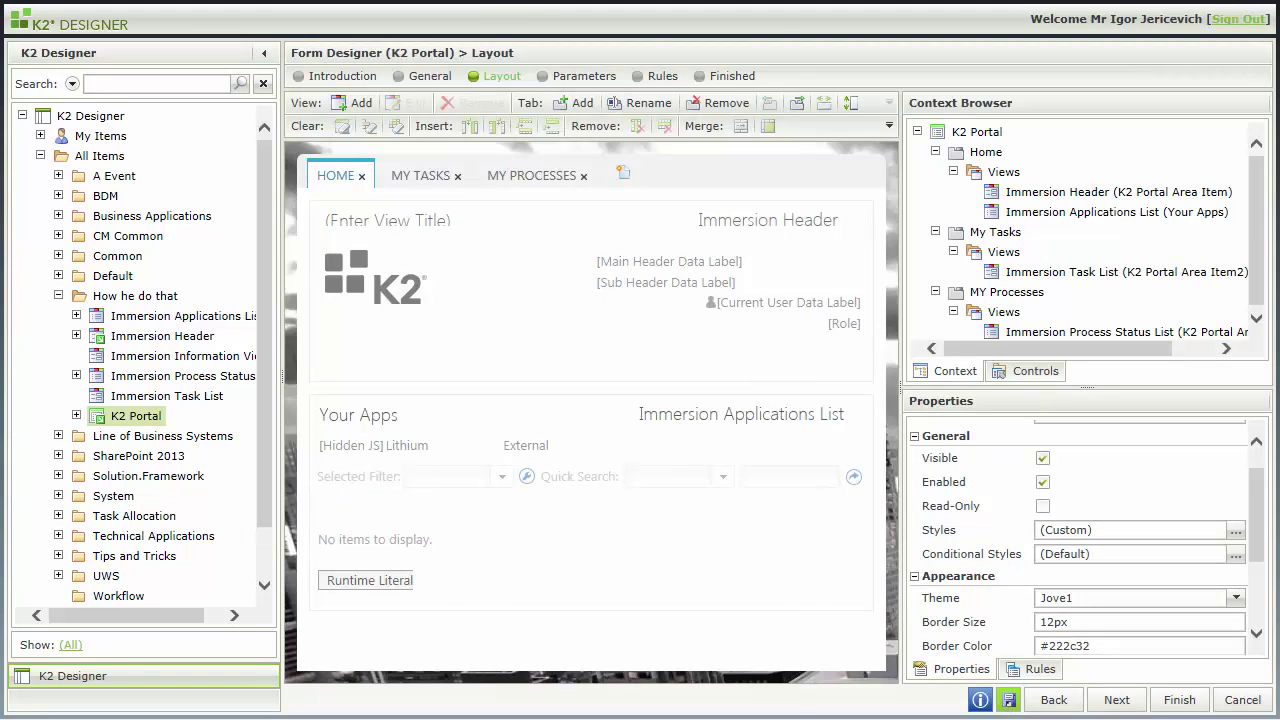
pyautogui.click(709, 30)
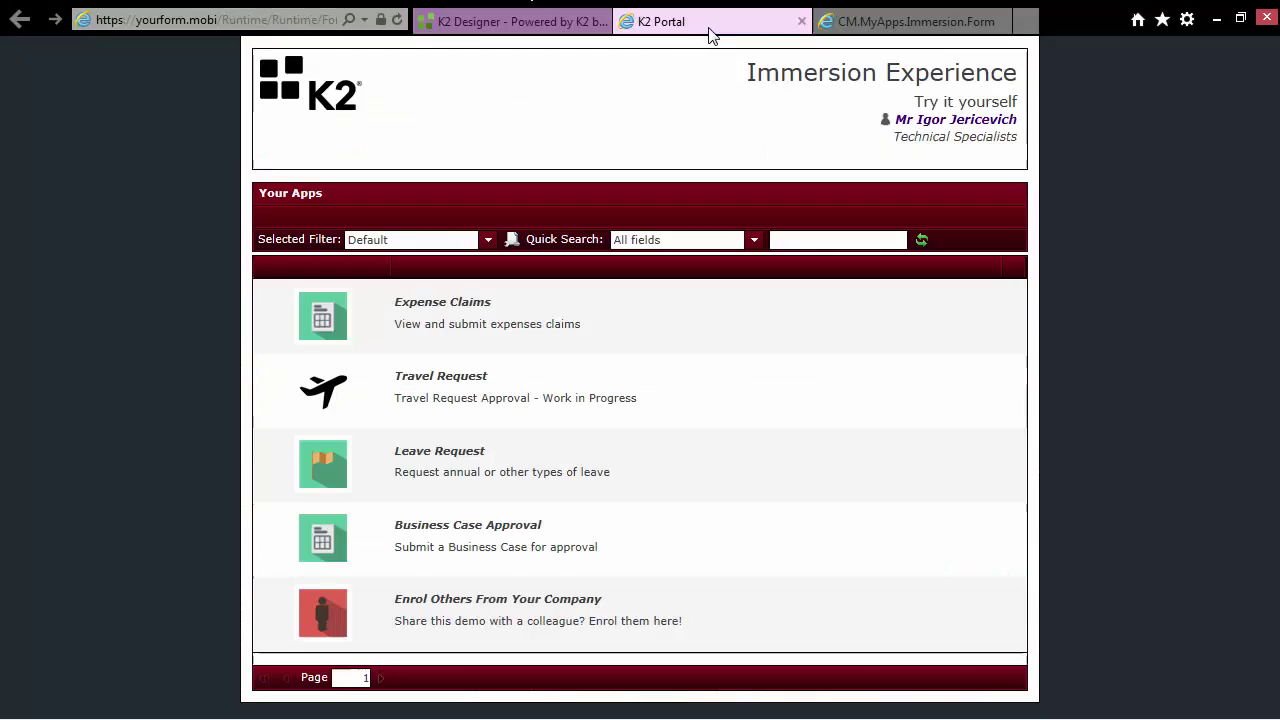
pyautogui.click(397, 19)
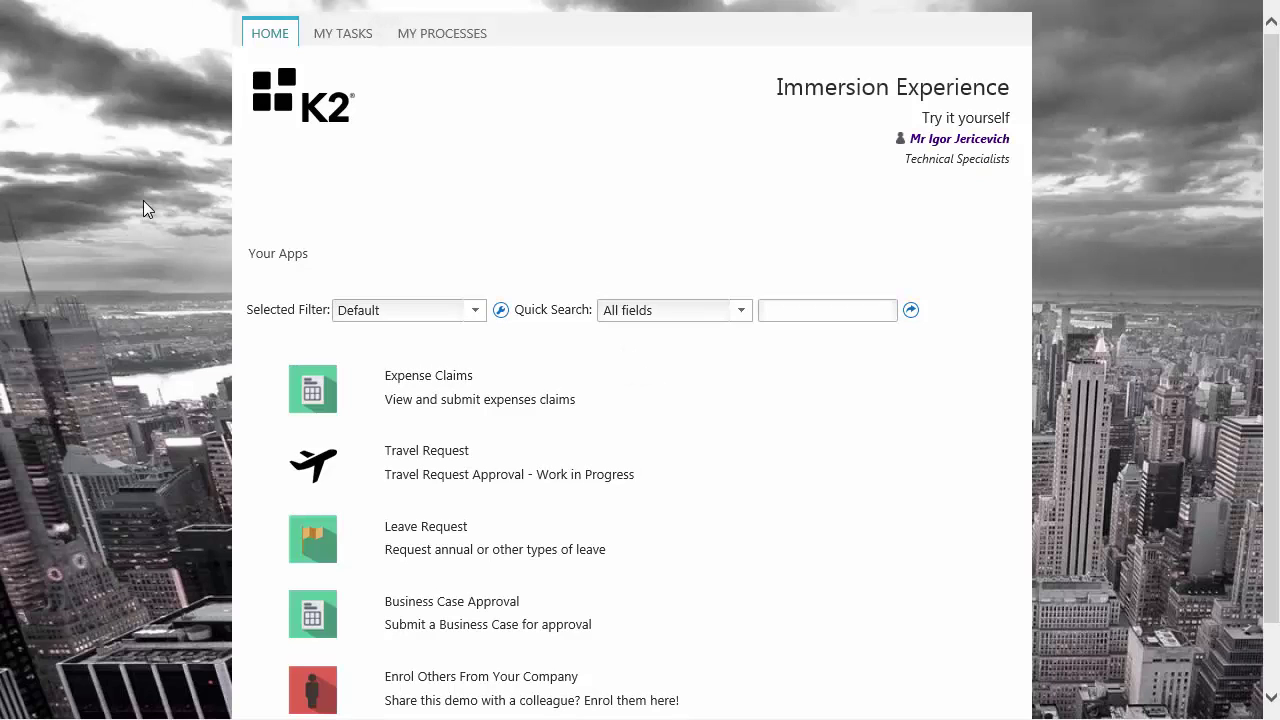
# Step: Return to the designer, set the form's theme back to Lithium and save the form
pyautogui.click(545, 20)
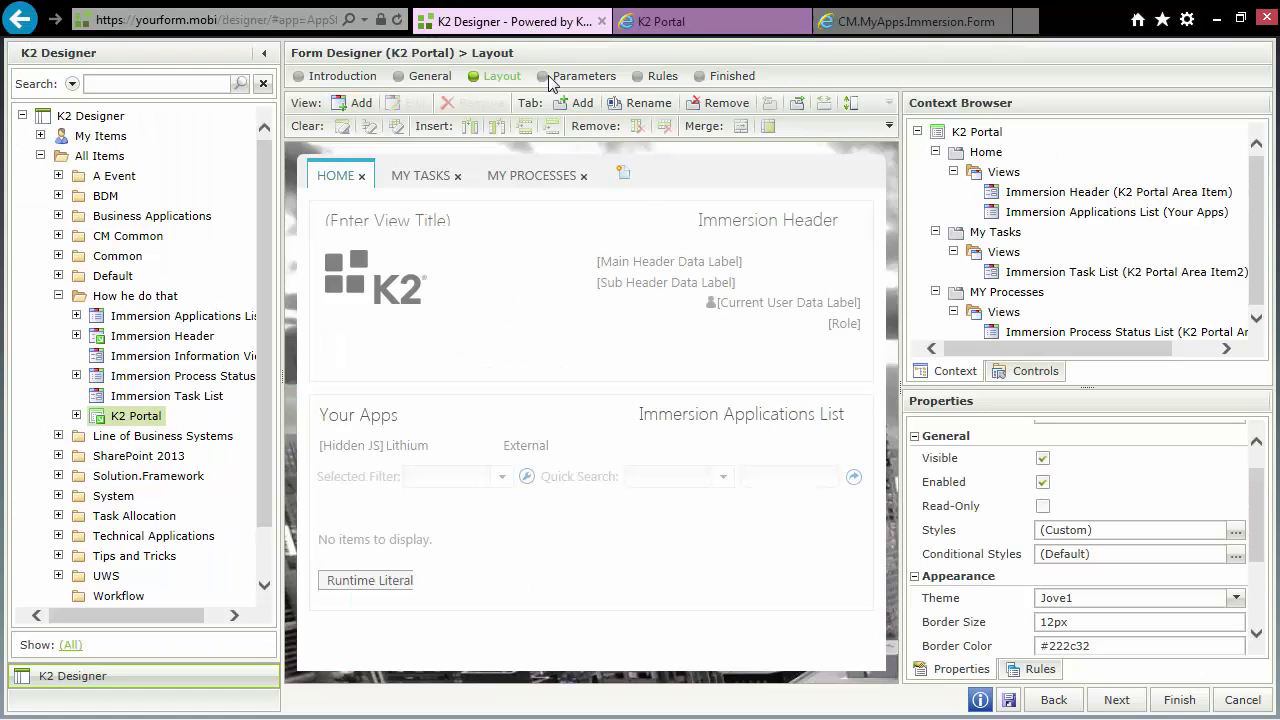
pyautogui.click(1055, 599)
pyautogui.click(1060, 412)
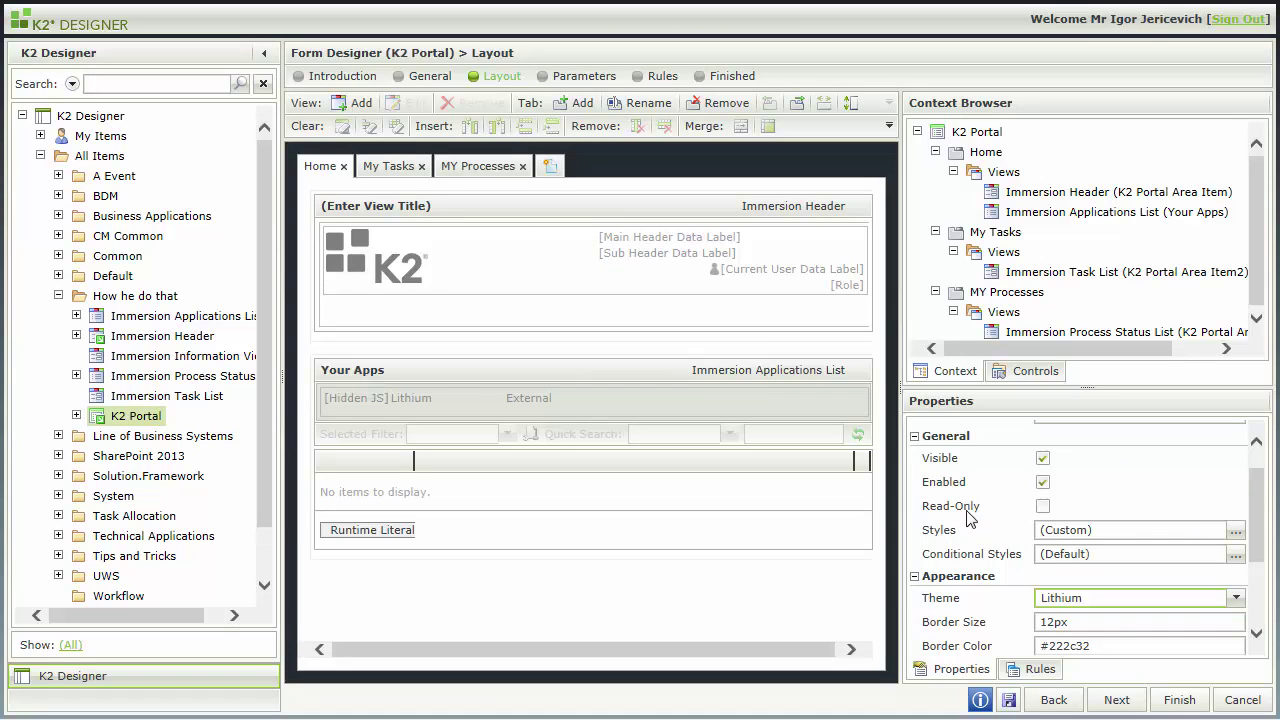
pyautogui.click(1009, 700)
# Step: Place the Immersion Information View above the header on the Home tab, title it "Info" and collapse it by default
pyautogui.click(460, 598)
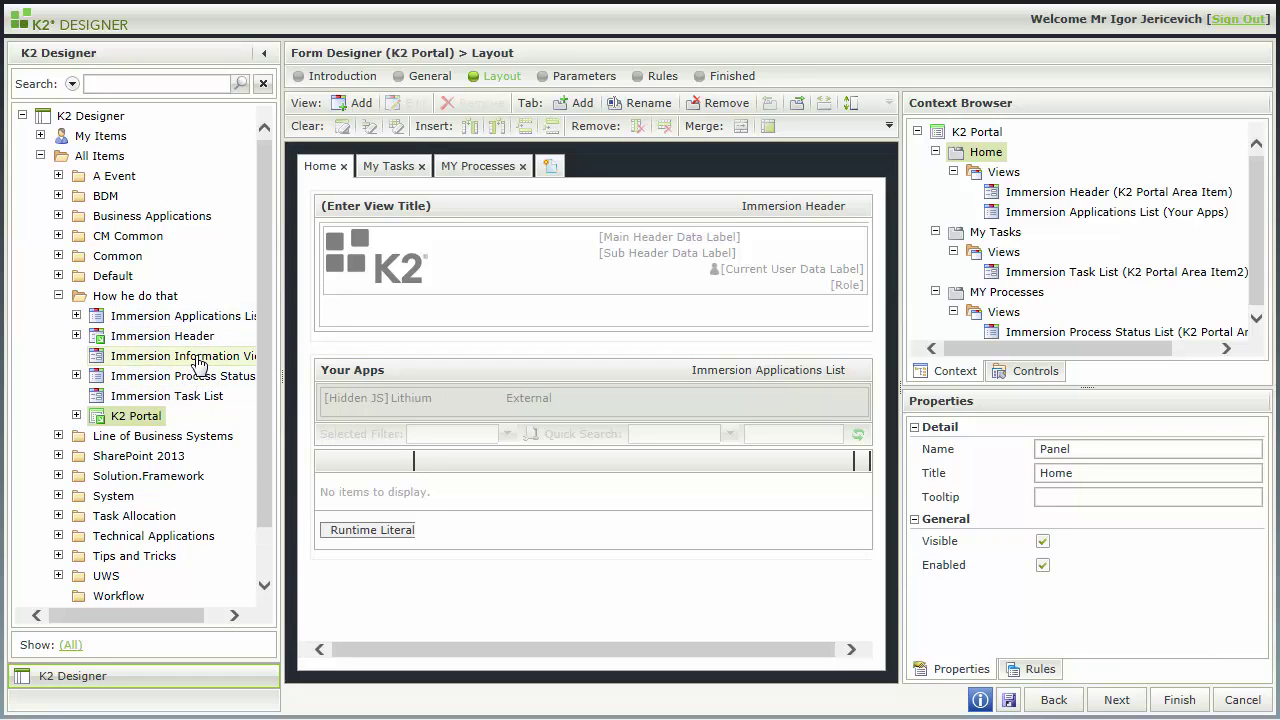
pyautogui.moveTo(193, 364); pyautogui.dragTo(410, 212)
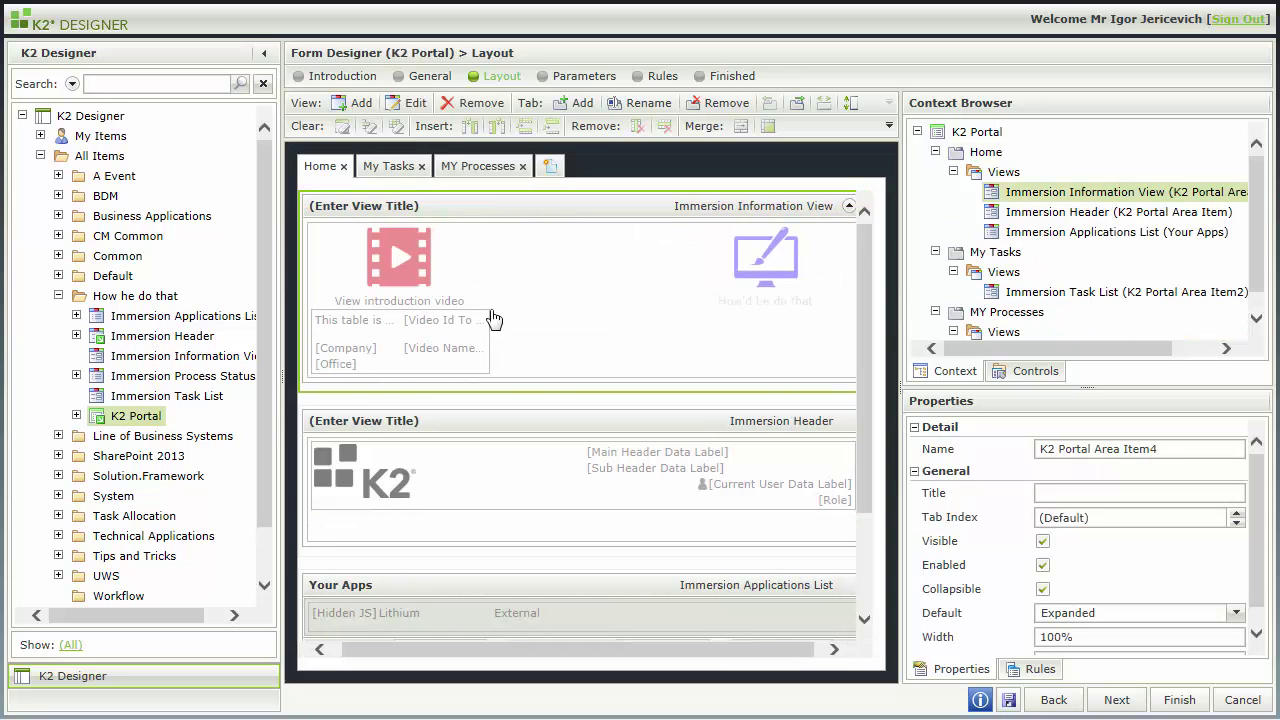
pyautogui.write('Info')
pyautogui.click(849, 206)
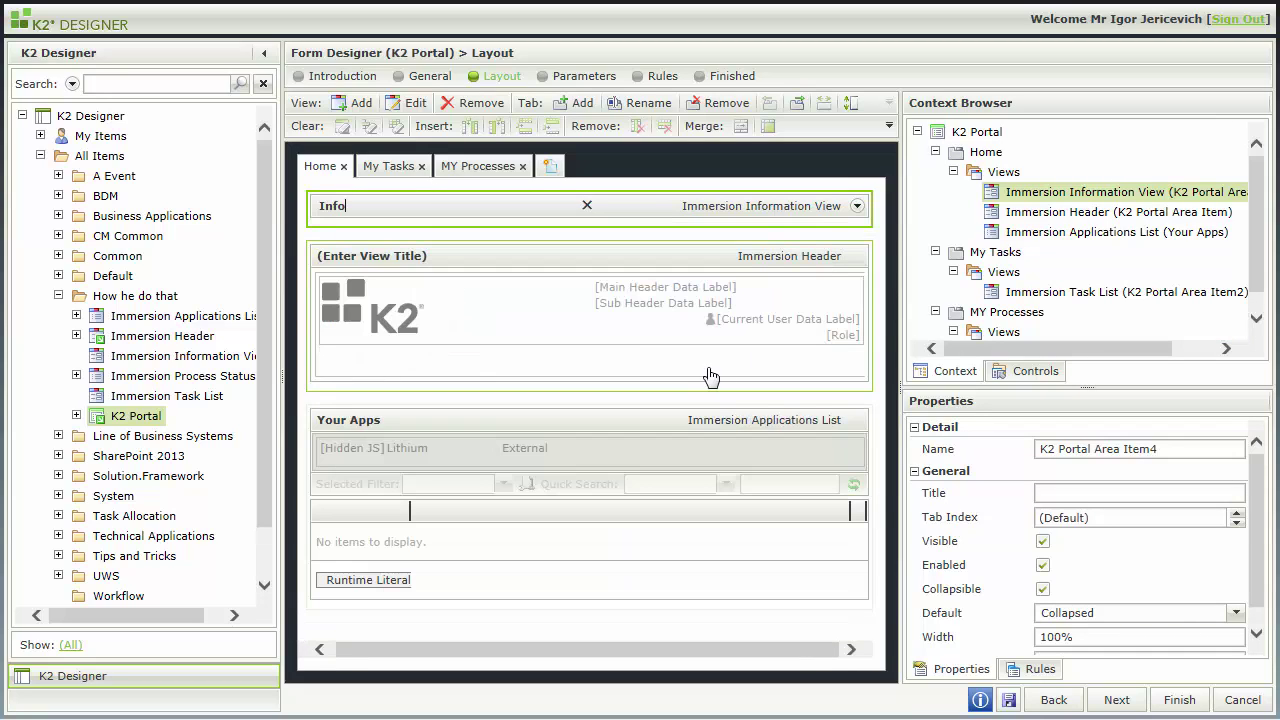
pyautogui.click(424, 243)
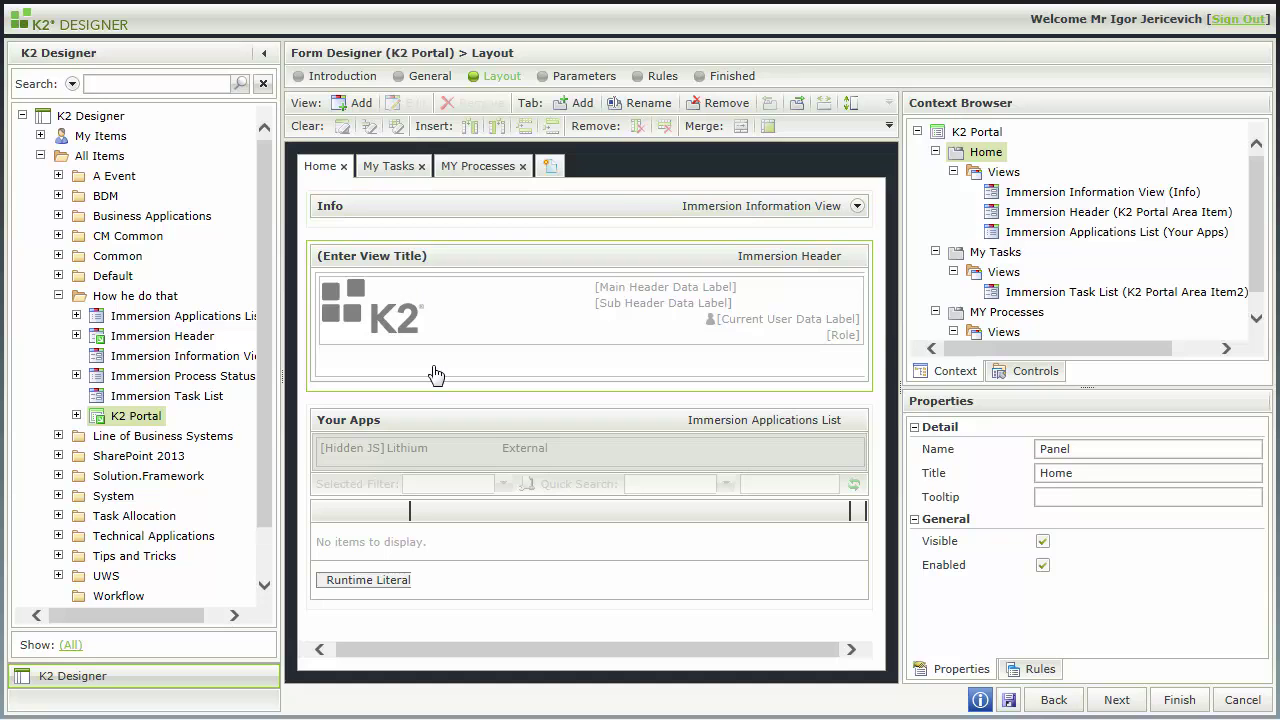
# Step: Edit the form rule "When the Form is Initializing" and add an advanced condition to it
pyautogui.click(658, 80)
pyautogui.click(398, 185)
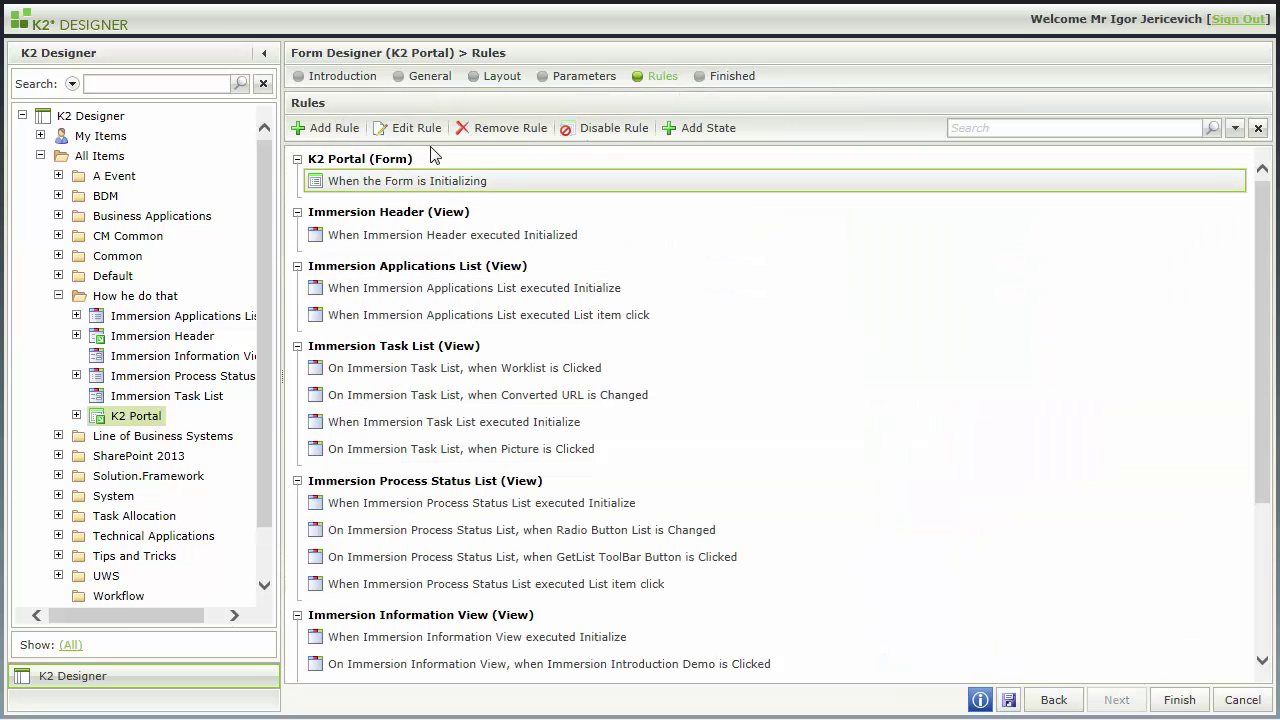
pyautogui.click(426, 131)
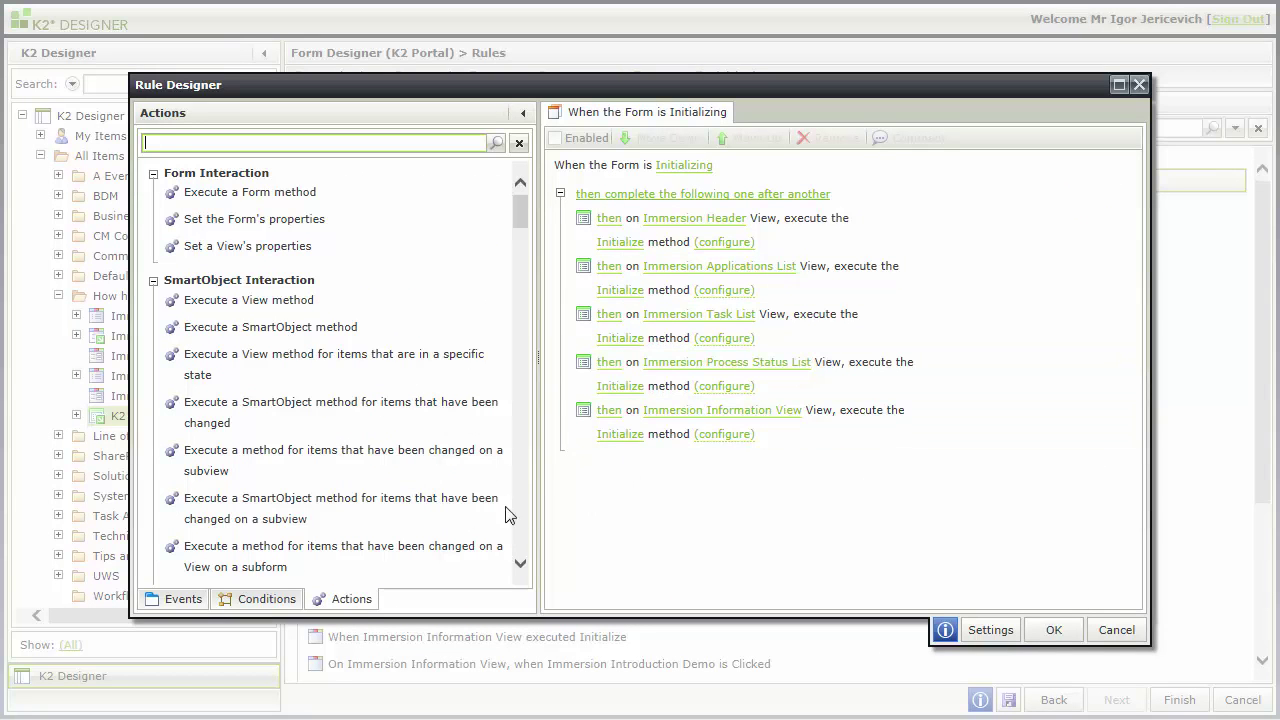
pyautogui.click(266, 598)
pyautogui.write('ad')
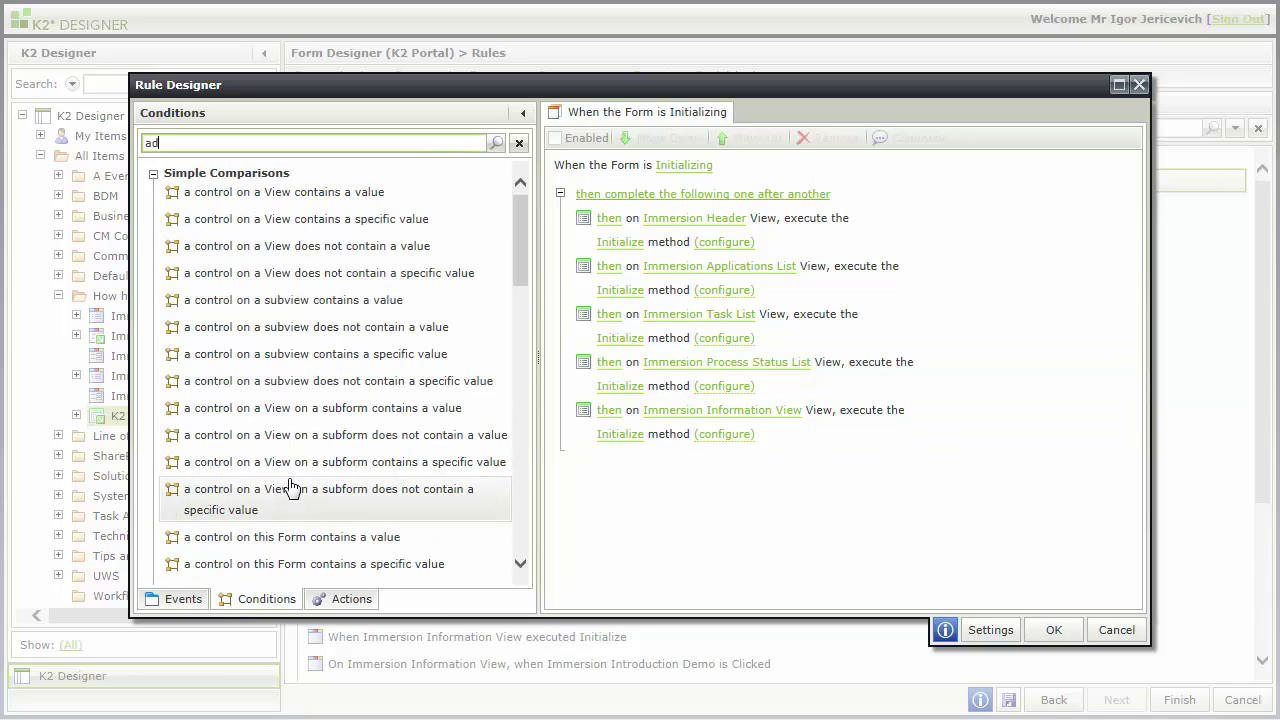
pyautogui.write('v')
pyautogui.doubleClick(303, 193)
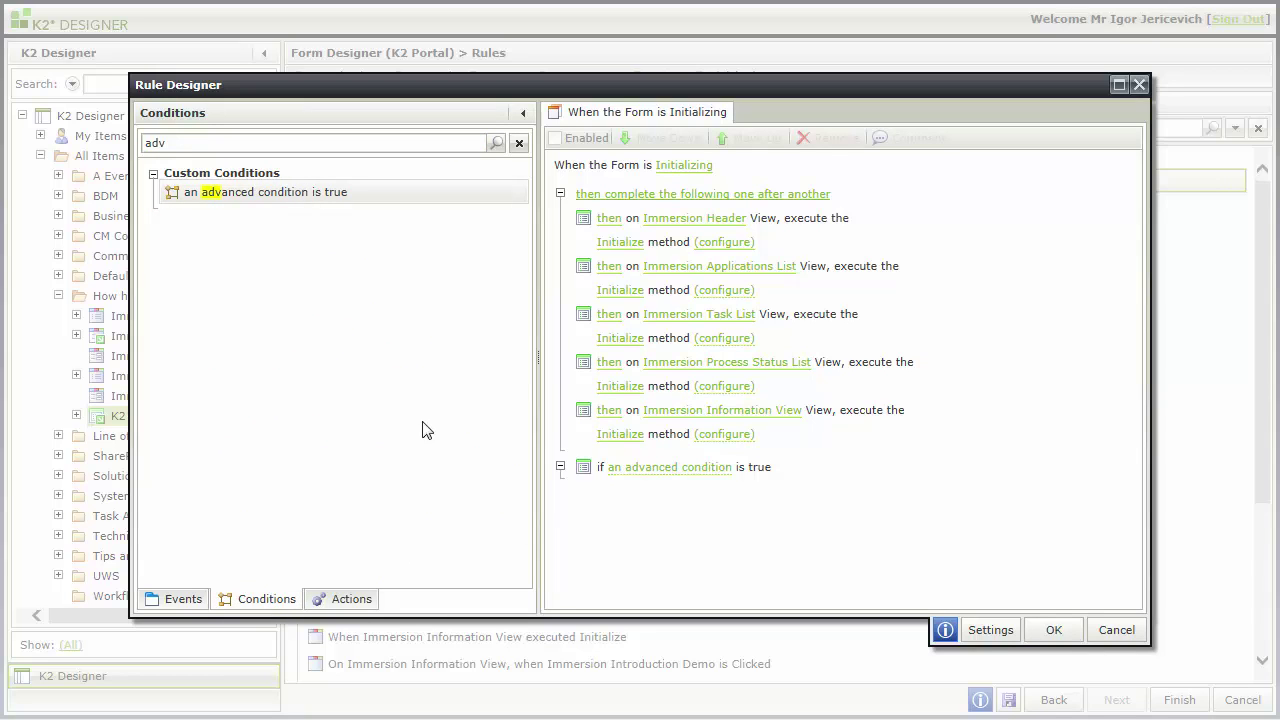
# Step: Configure the advanced condition with the client's Screen Width as its left value and Less Than Equals as its operator
pyautogui.click(684, 469)
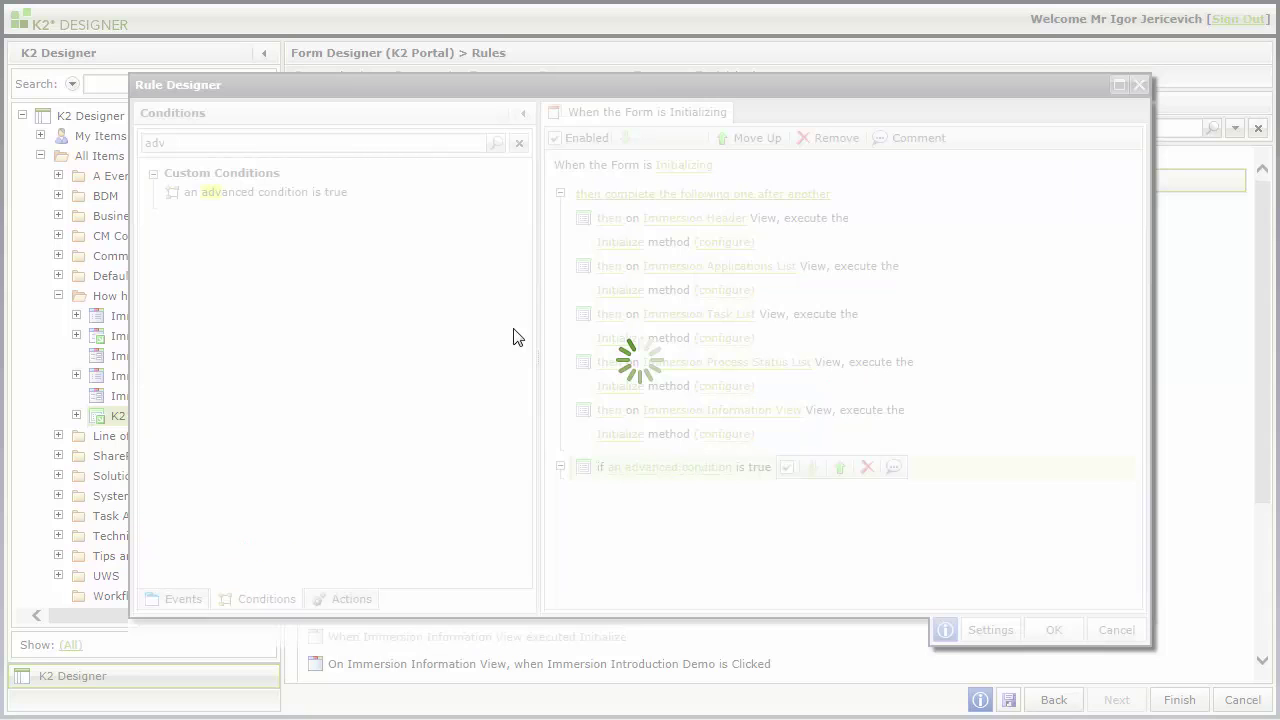
pyautogui.click(160, 139)
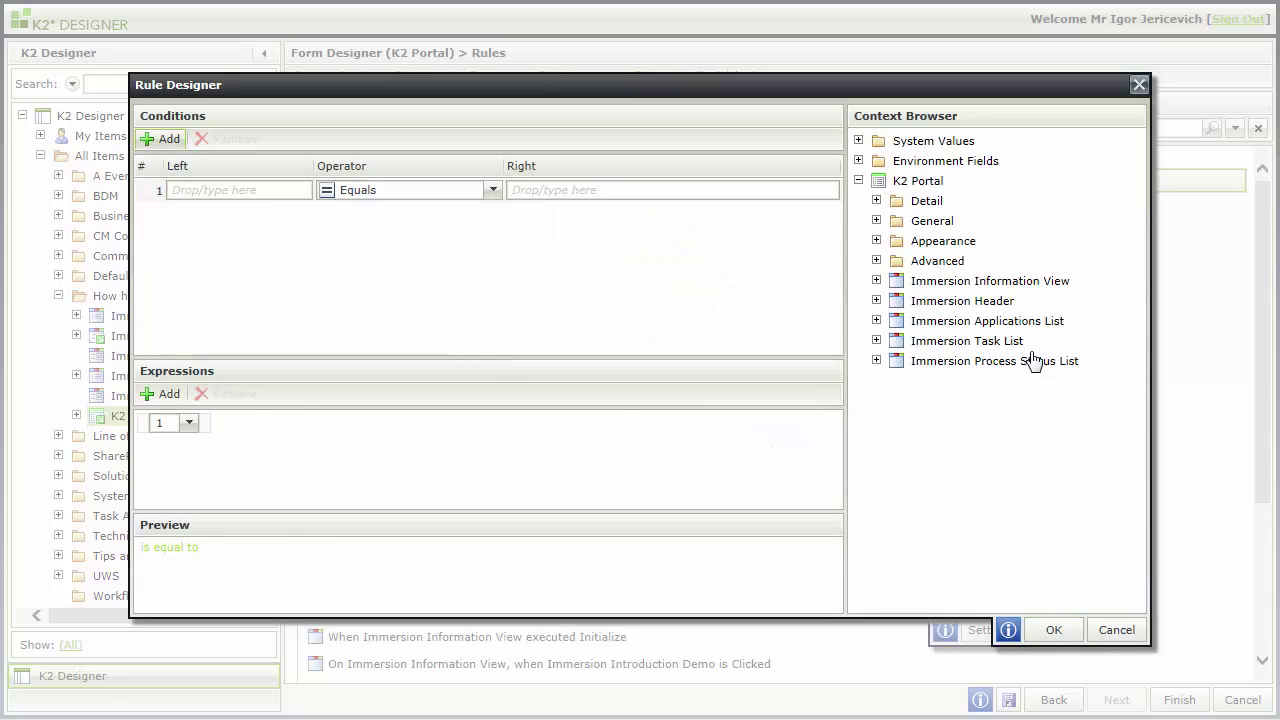
pyautogui.click(858, 140)
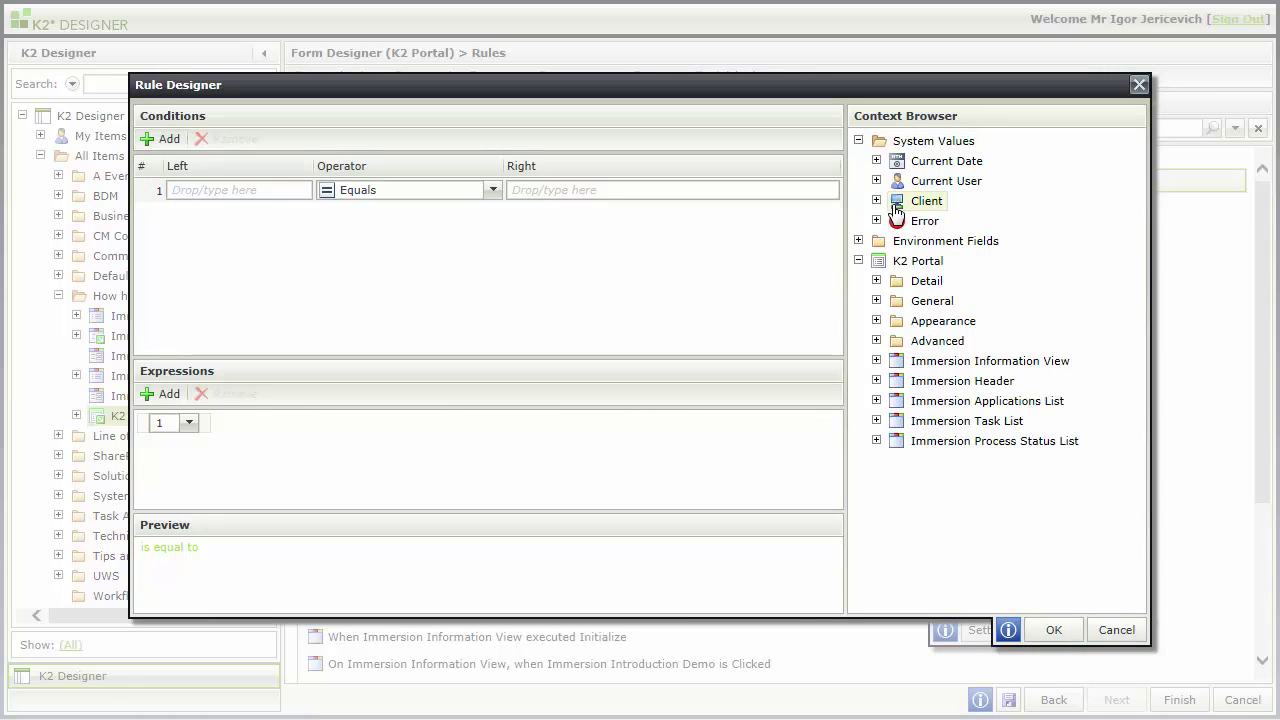
pyautogui.click(876, 200)
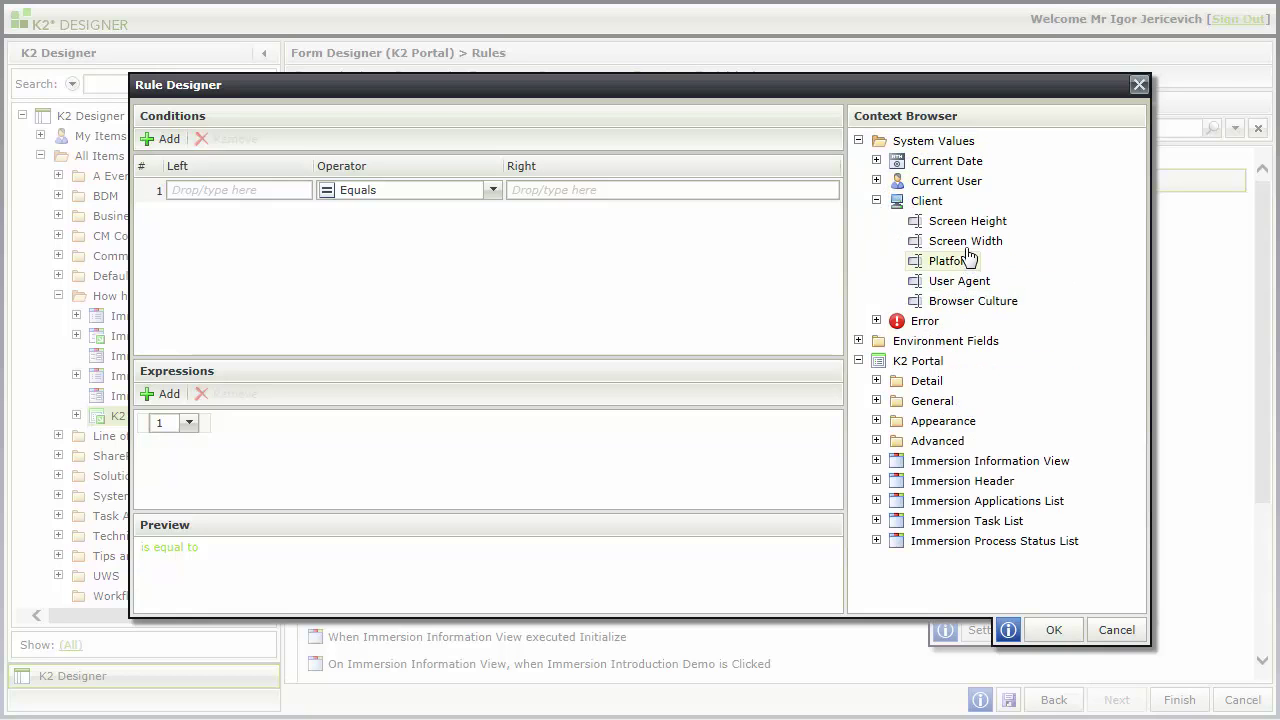
pyautogui.moveTo(310, 190); pyautogui.dragTo(235, 190)
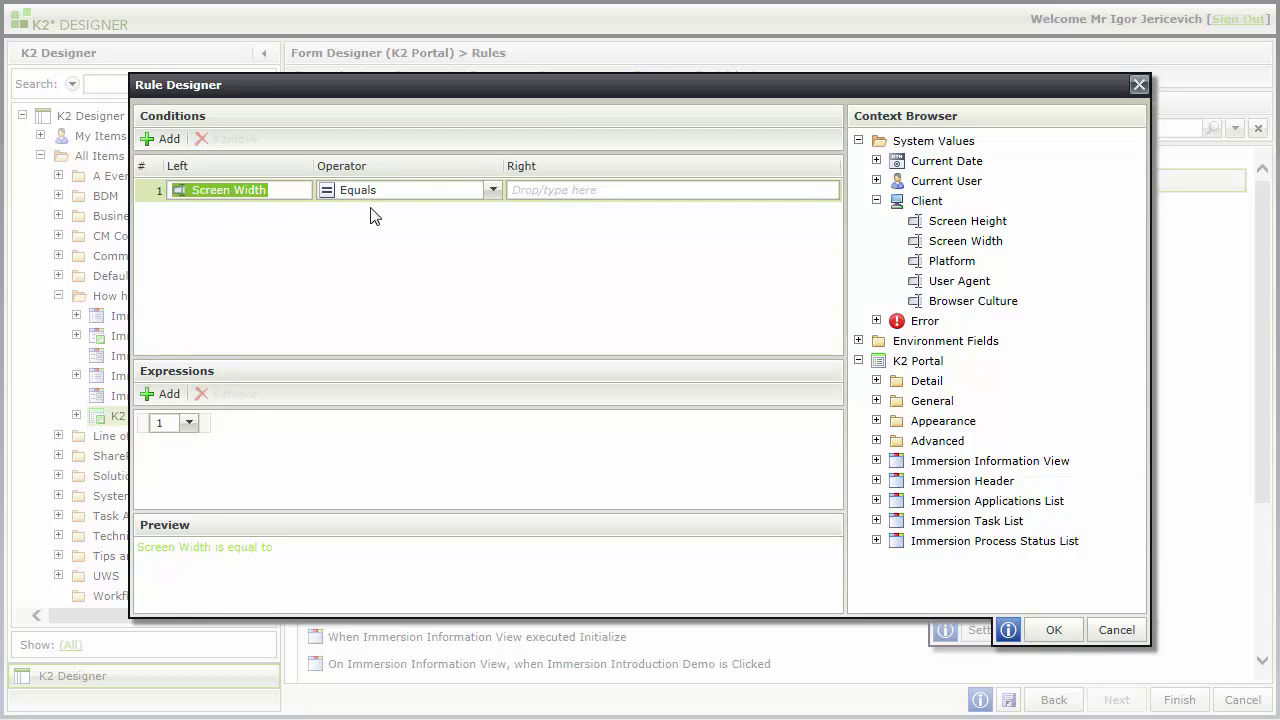
pyautogui.click(451, 190)
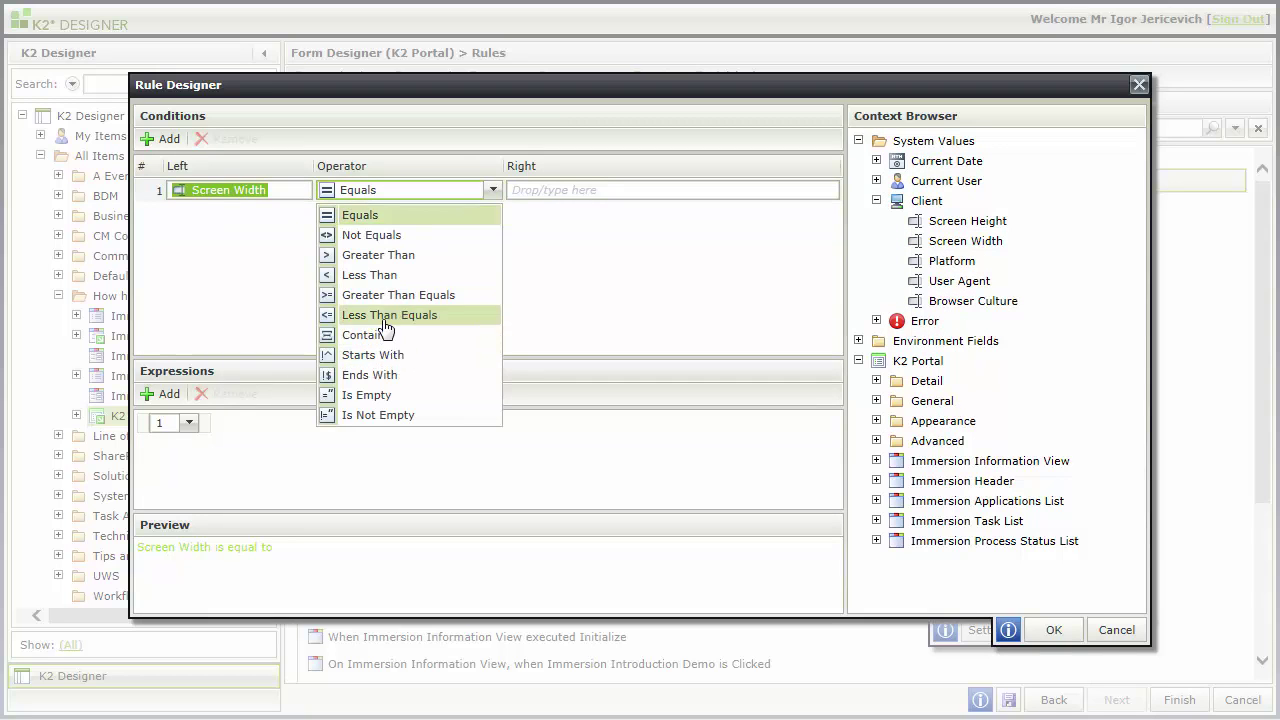
pyautogui.click(388, 316)
pyautogui.click(556, 190)
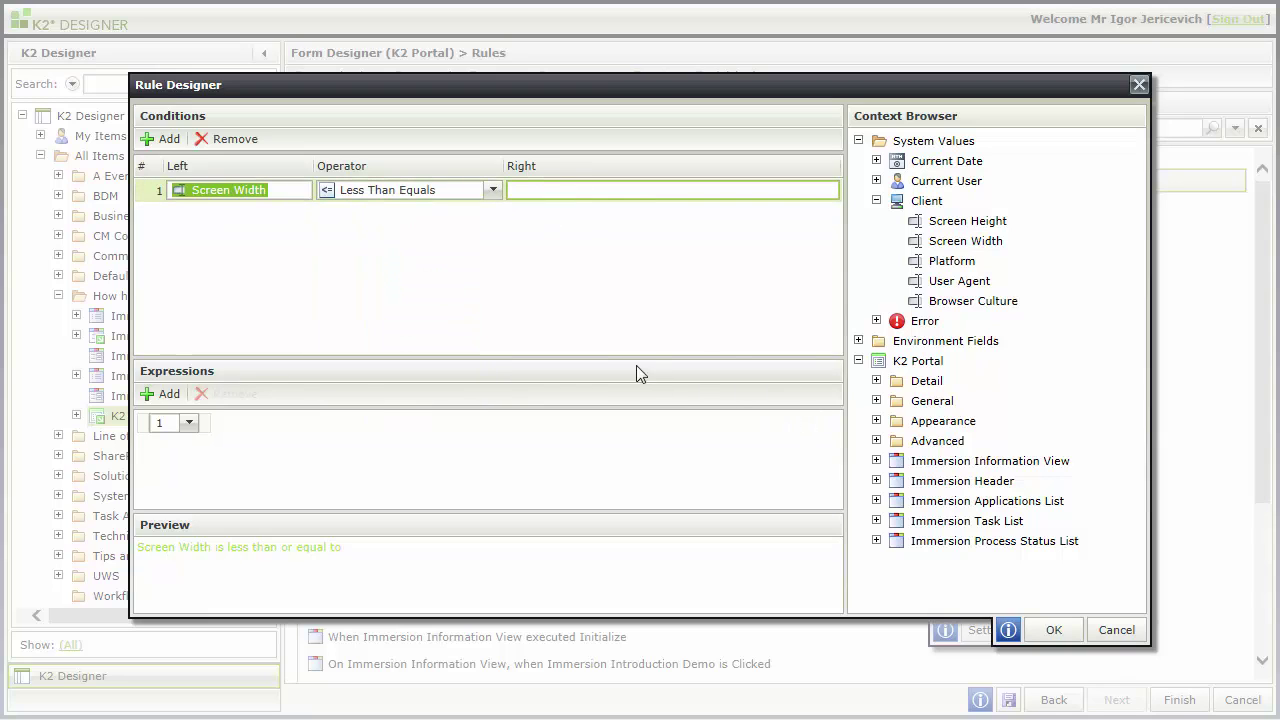
pyautogui.write('480')
pyautogui.press('BackSpace')
pyautogui.press('BackSpace')
pyautogui.press('BackSpace')
# Step: Use the Mobile Width environment field from Miscellaneous Field as the condition's right value and accept the condition
pyautogui.click(876, 201)
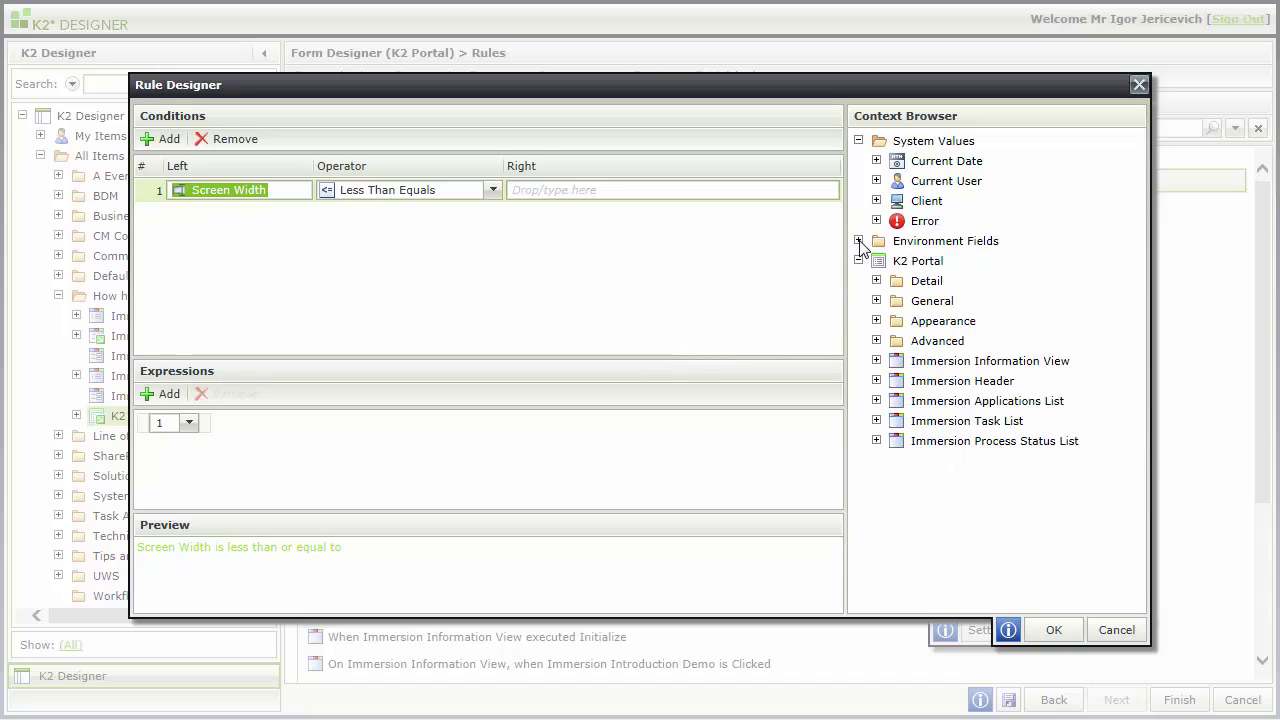
pyautogui.click(858, 241)
pyautogui.click(876, 341)
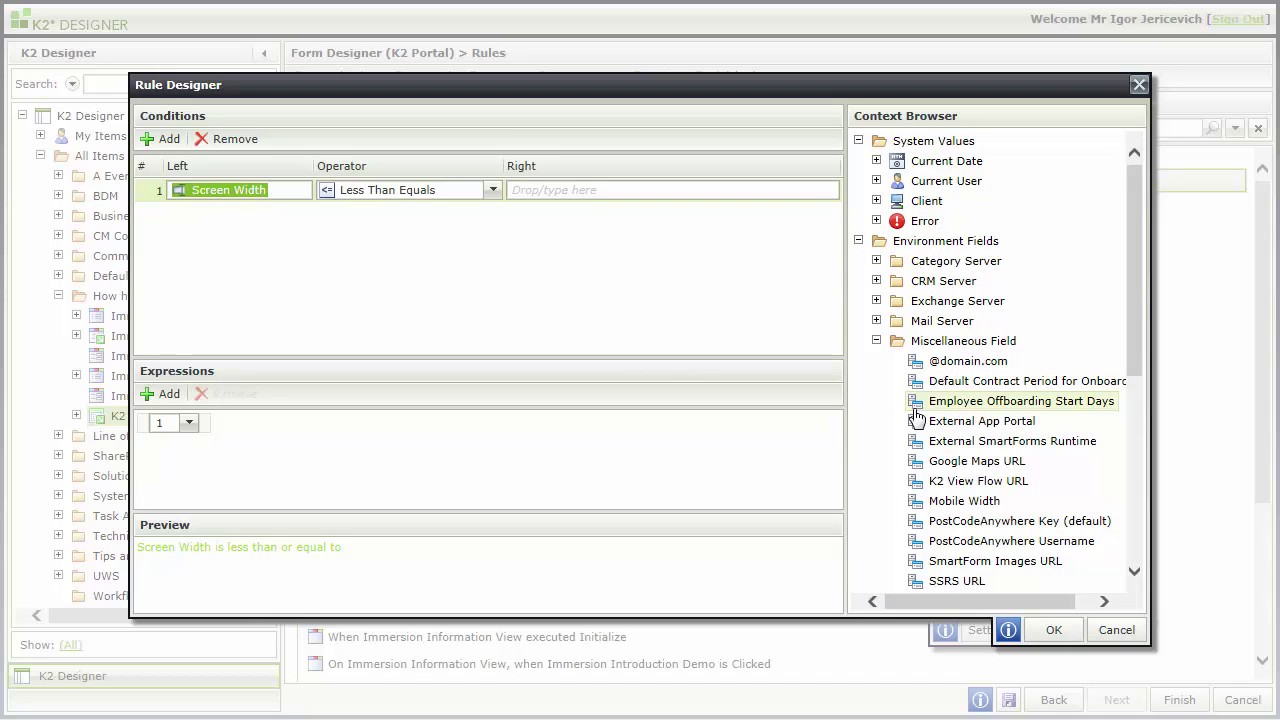
pyautogui.moveTo(963, 497); pyautogui.dragTo(585, 192)
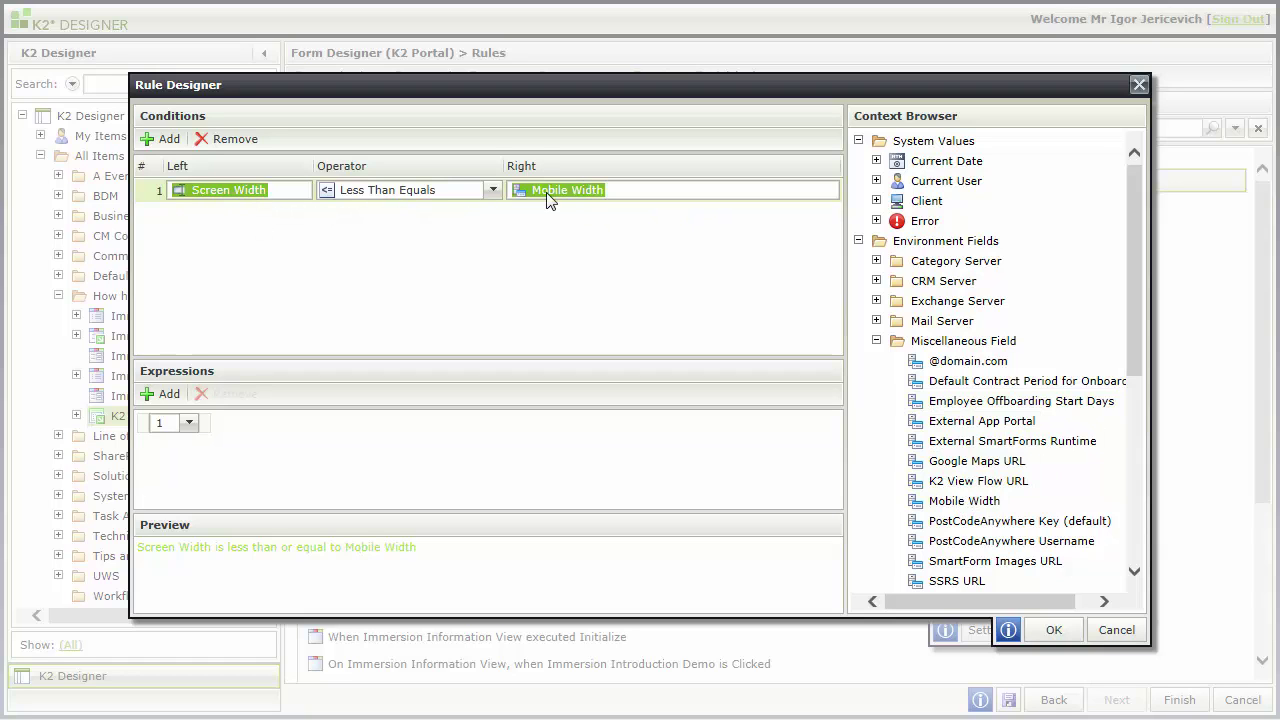
pyautogui.click(1052, 629)
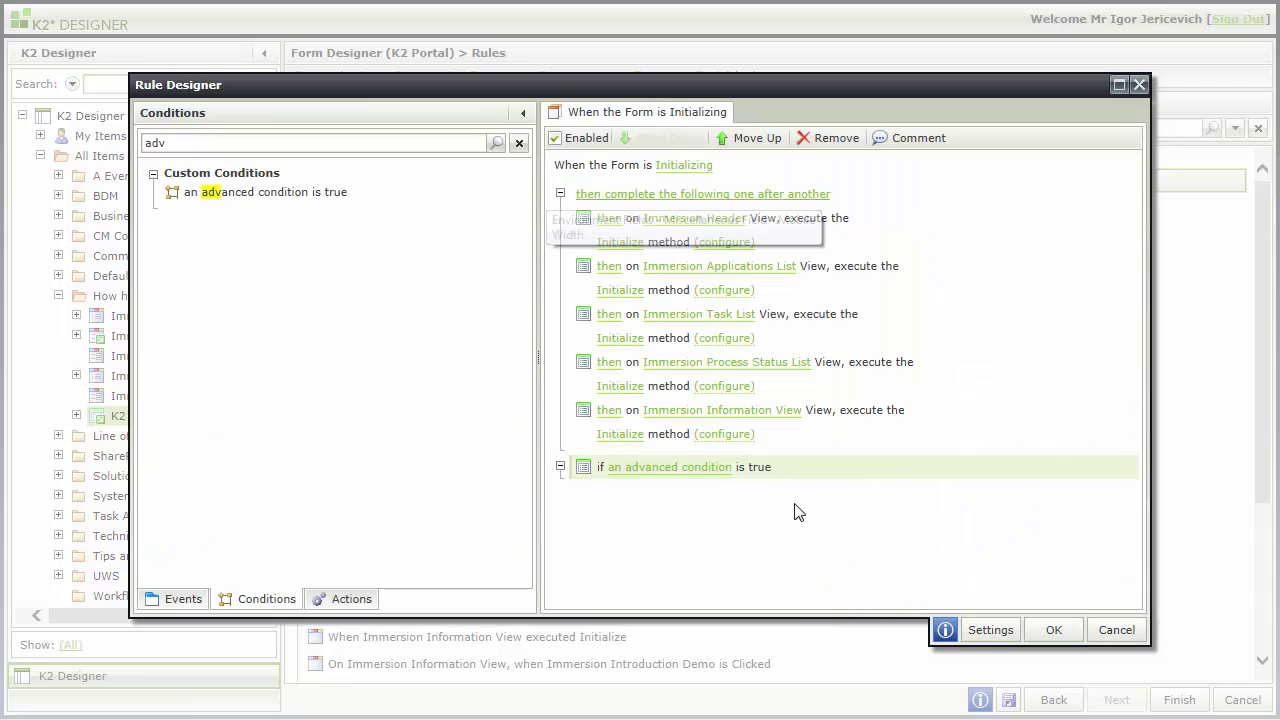
# Step: Add two Hide a View actions under the advanced condition of the form's Initializing rule
pyautogui.click(352, 599)
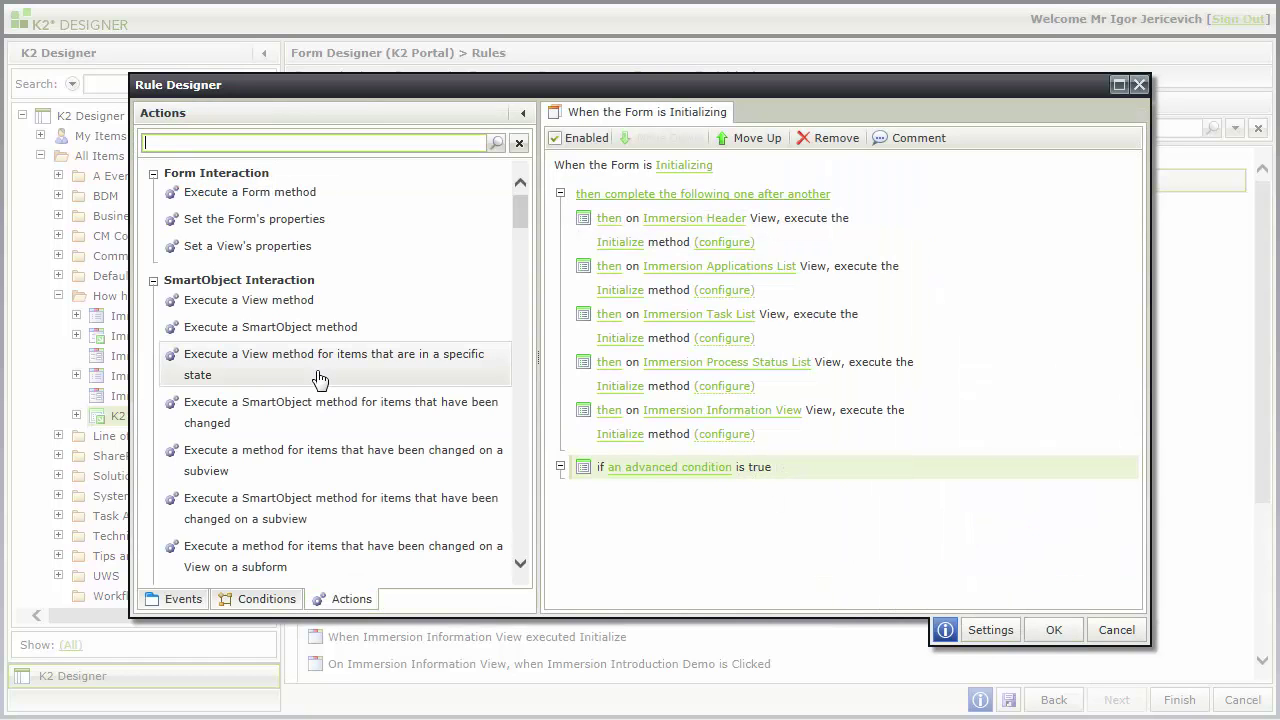
pyautogui.write('hide')
pyautogui.press('Return')
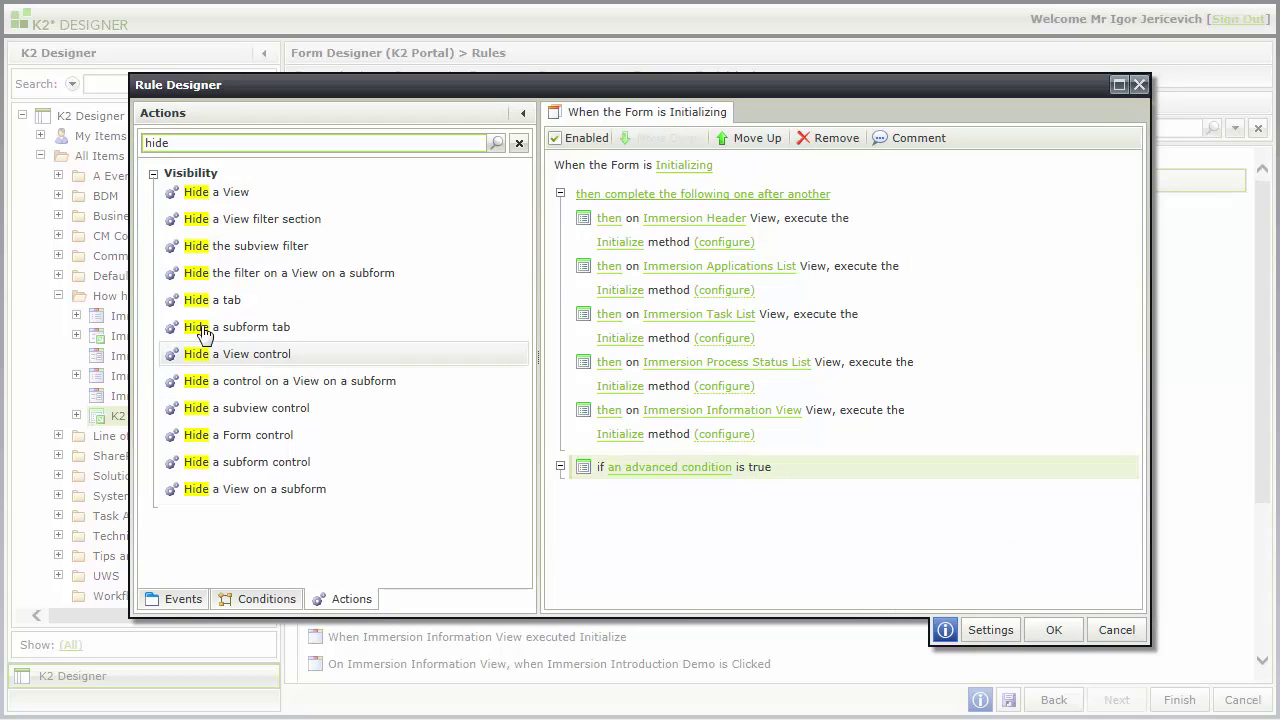
pyautogui.doubleClick(232, 193)
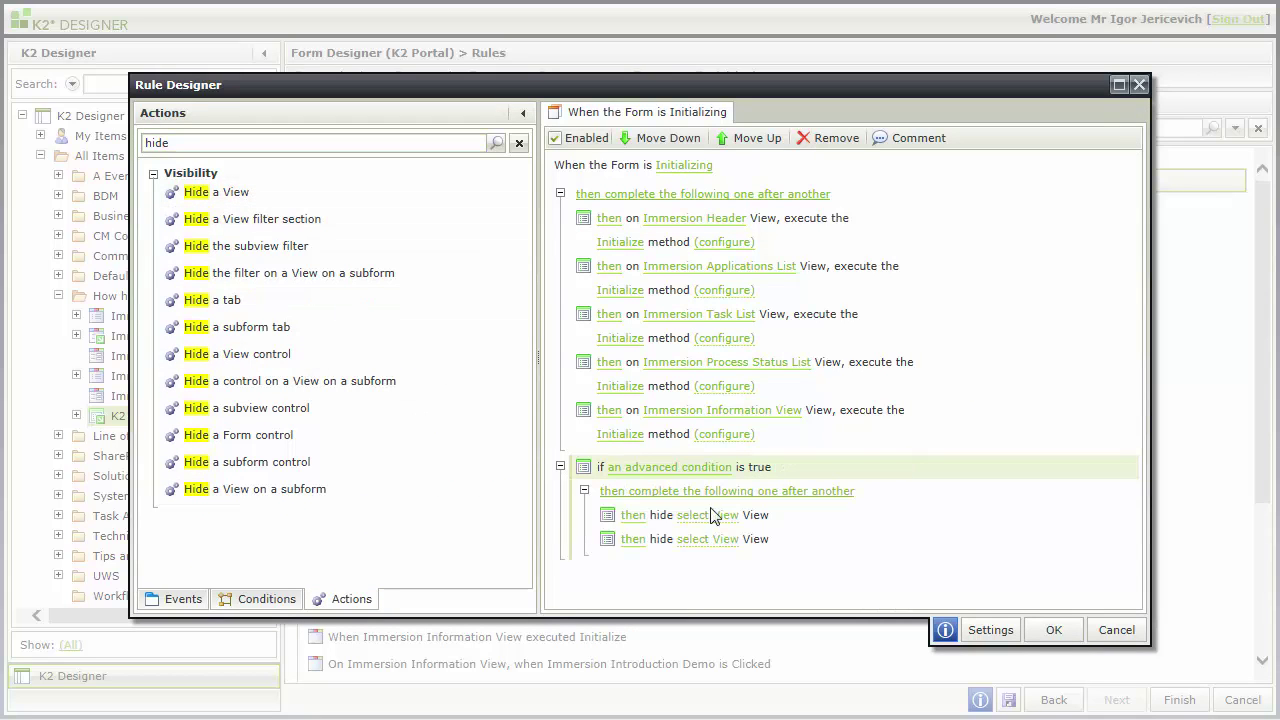
# Step: Set the two hide actions to the Immersion Header and Immersion Information View, and accept the rule
pyautogui.click(710, 515)
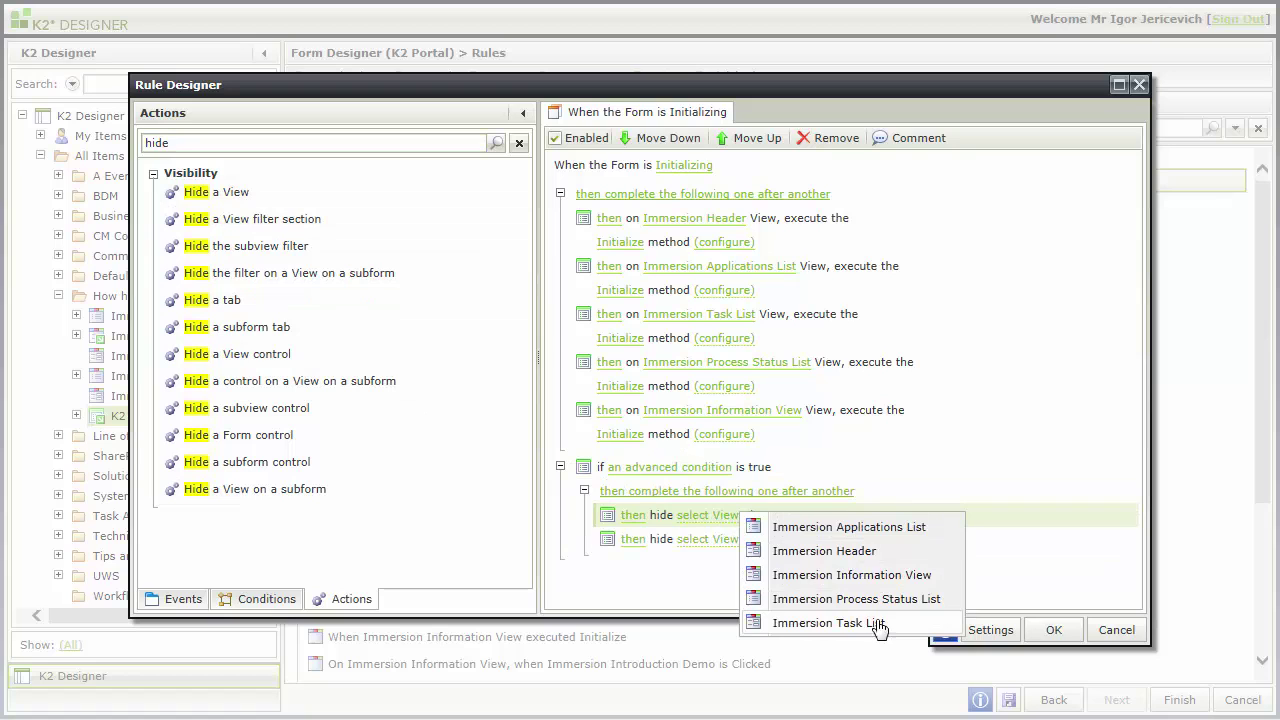
pyautogui.click(856, 552)
pyautogui.click(722, 539)
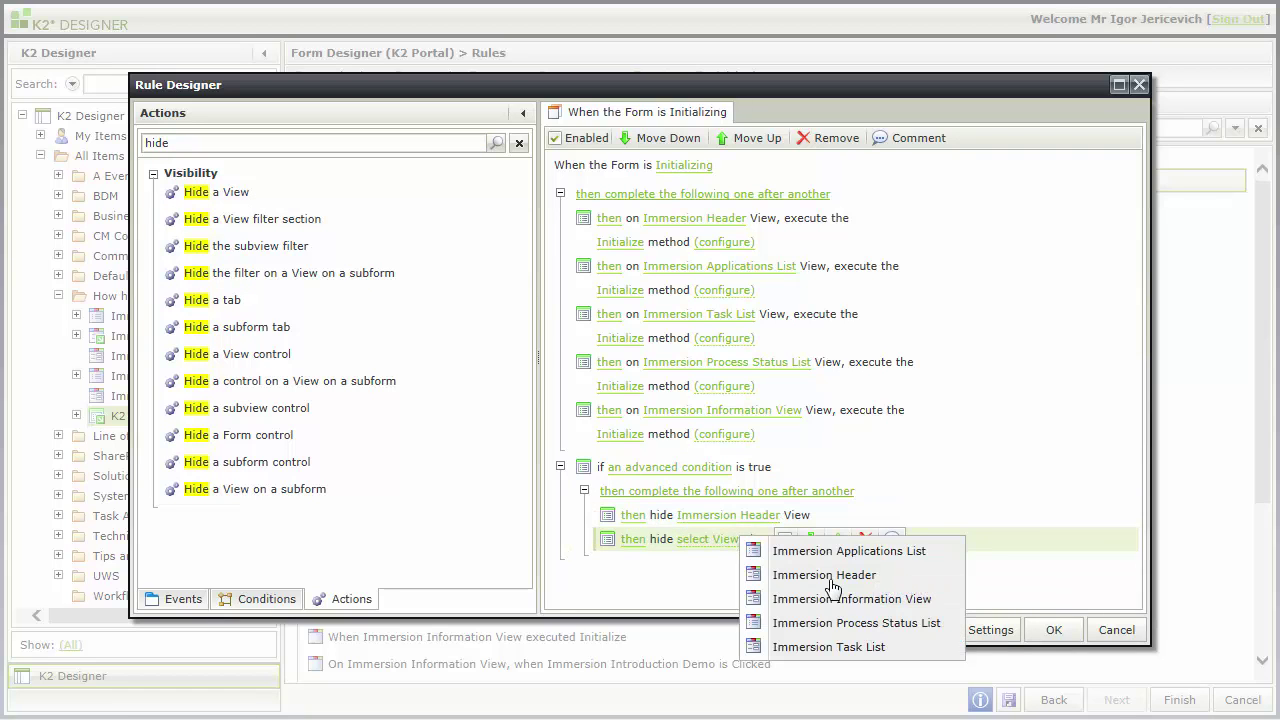
pyautogui.click(888, 600)
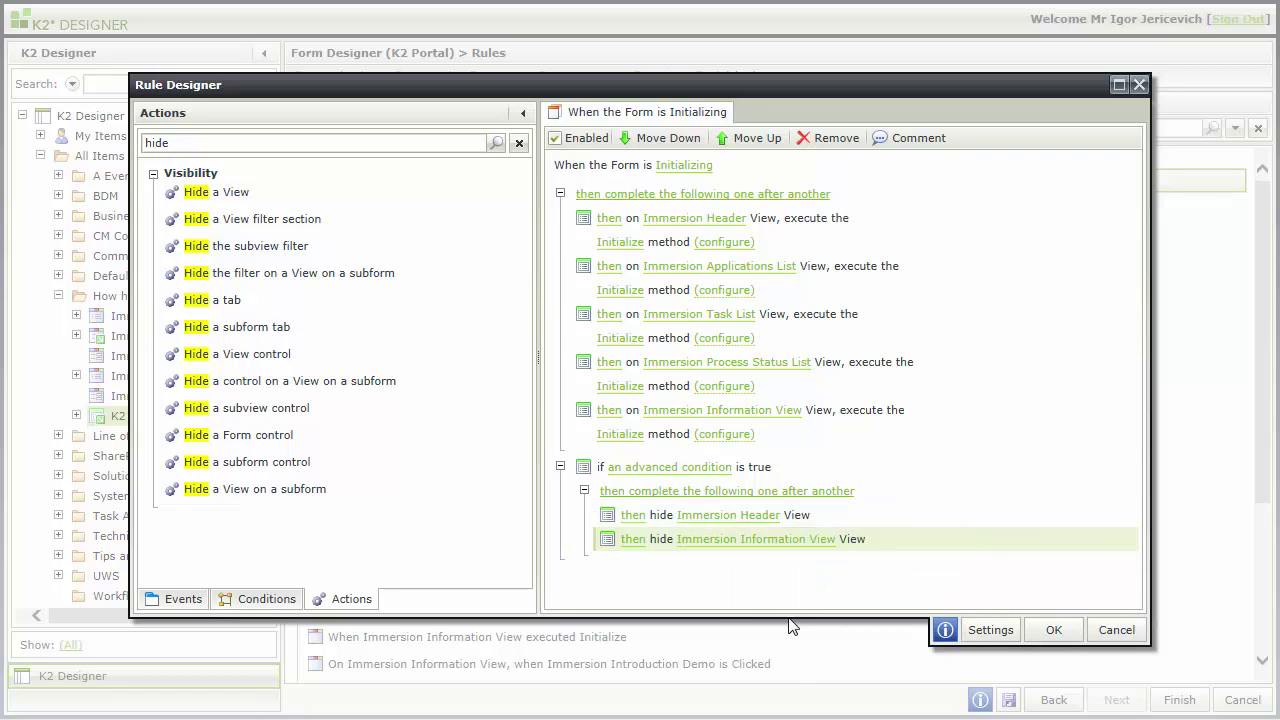
pyautogui.click(1051, 632)
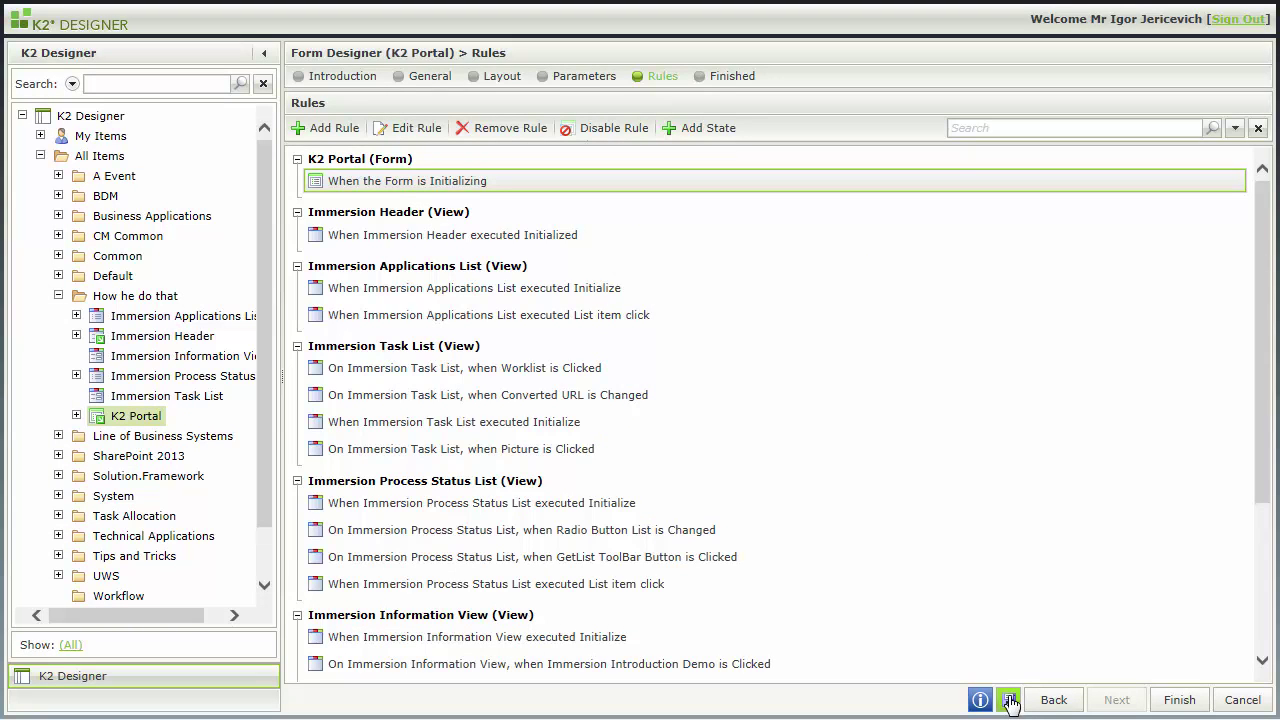
# Step: Save the form, and try expanding and collapsing the Info section in the running K2 Portal
pyautogui.click(1010, 703)
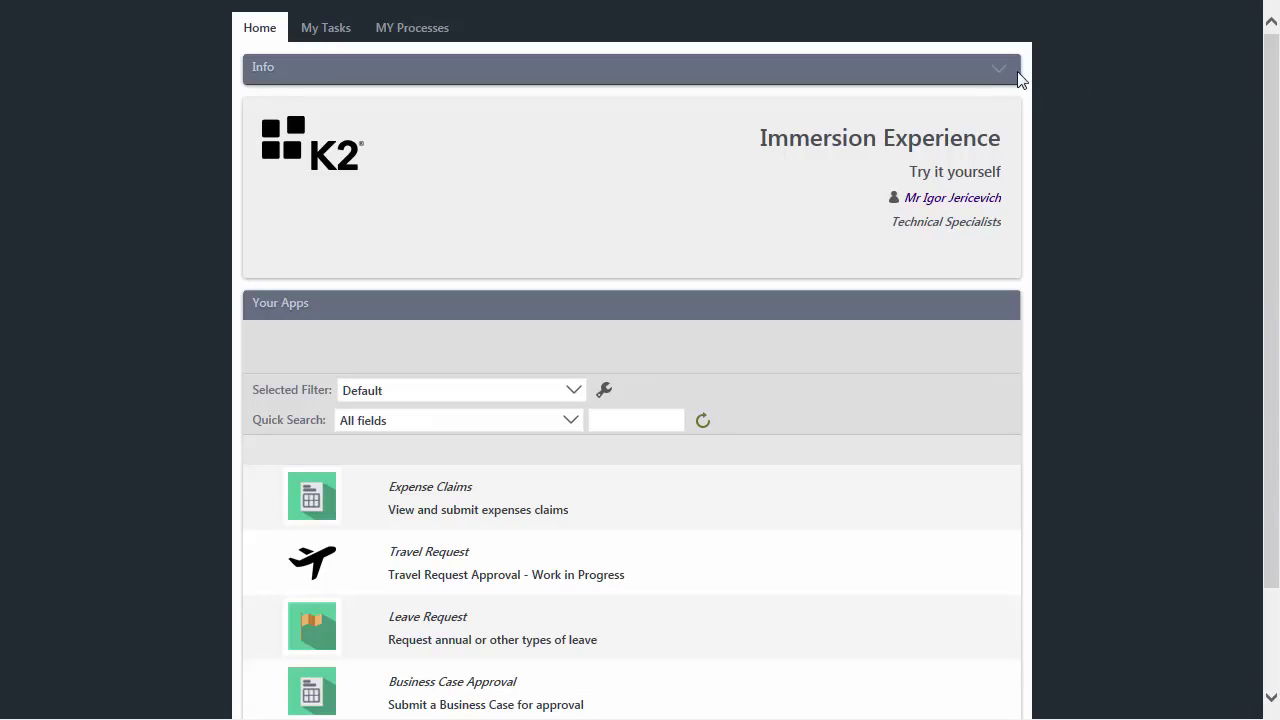
pyautogui.click(999, 72)
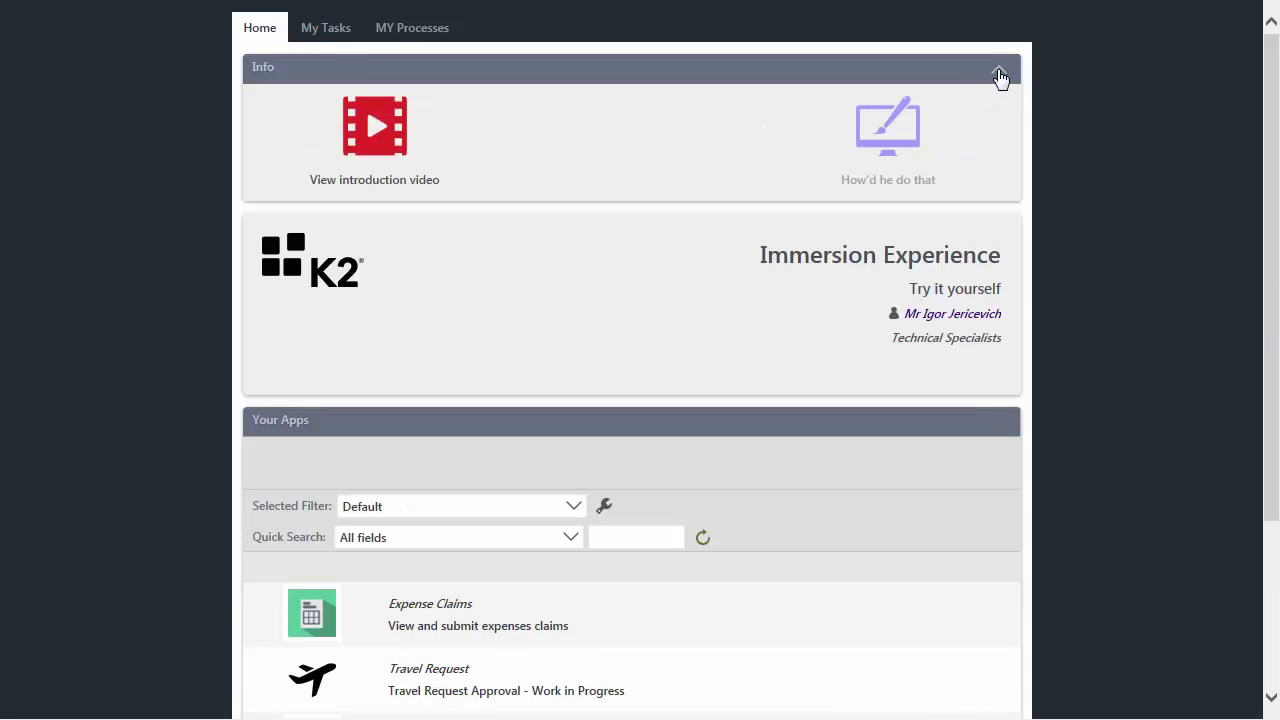
pyautogui.click(999, 74)
# Step: Back in K2 Designer, set the right value of the Initializing rule's advanced condition to 10000 instead of Mobile Width and accept it
pyautogui.moveTo(590, 6)
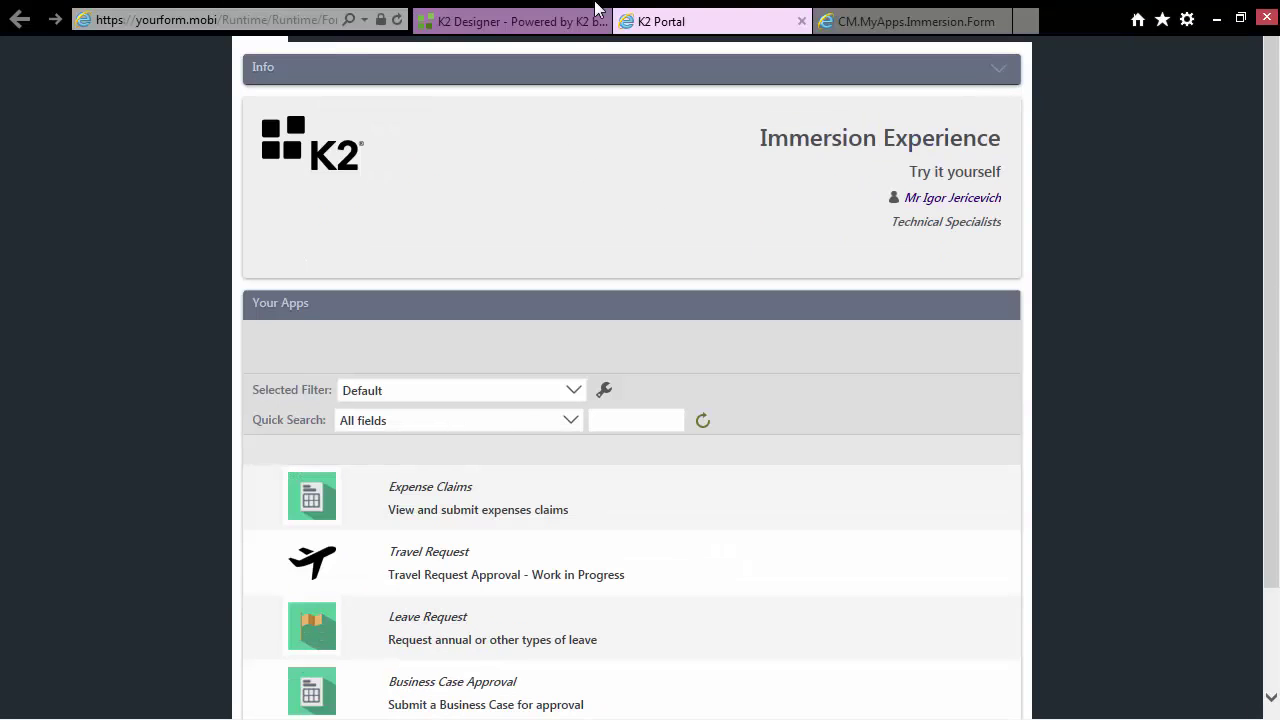
pyautogui.click(520, 22)
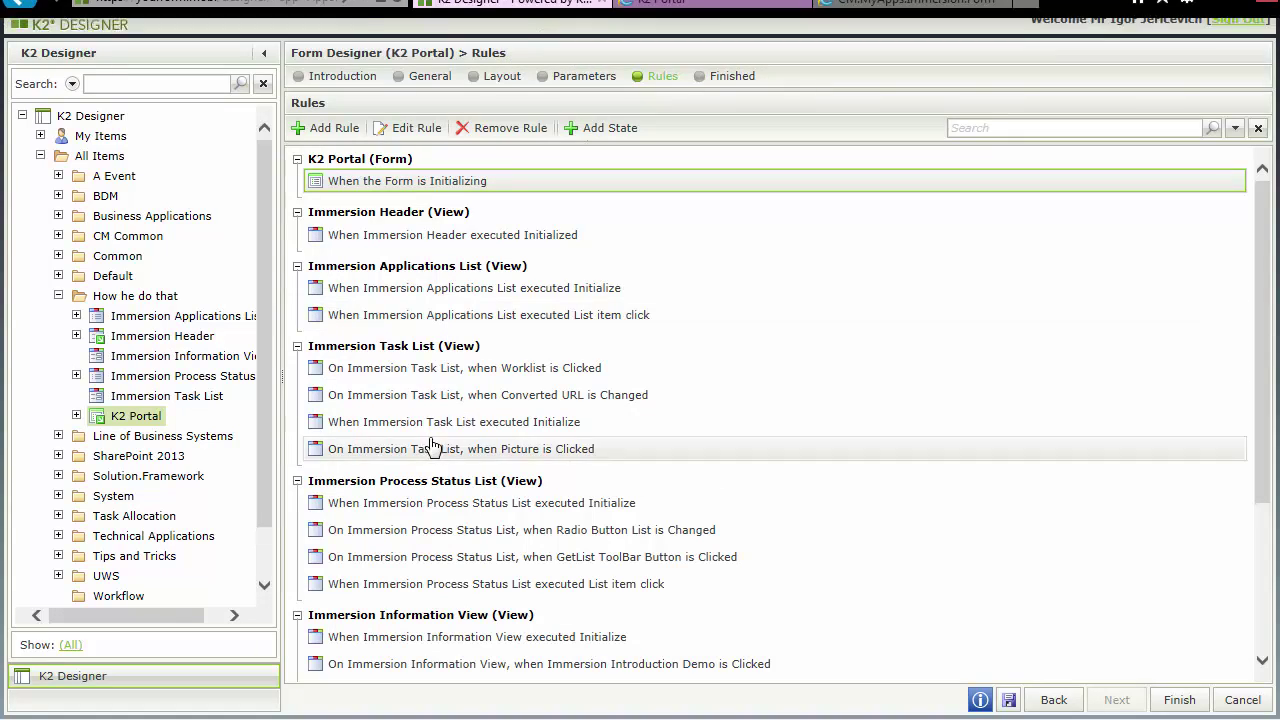
pyautogui.click(418, 140)
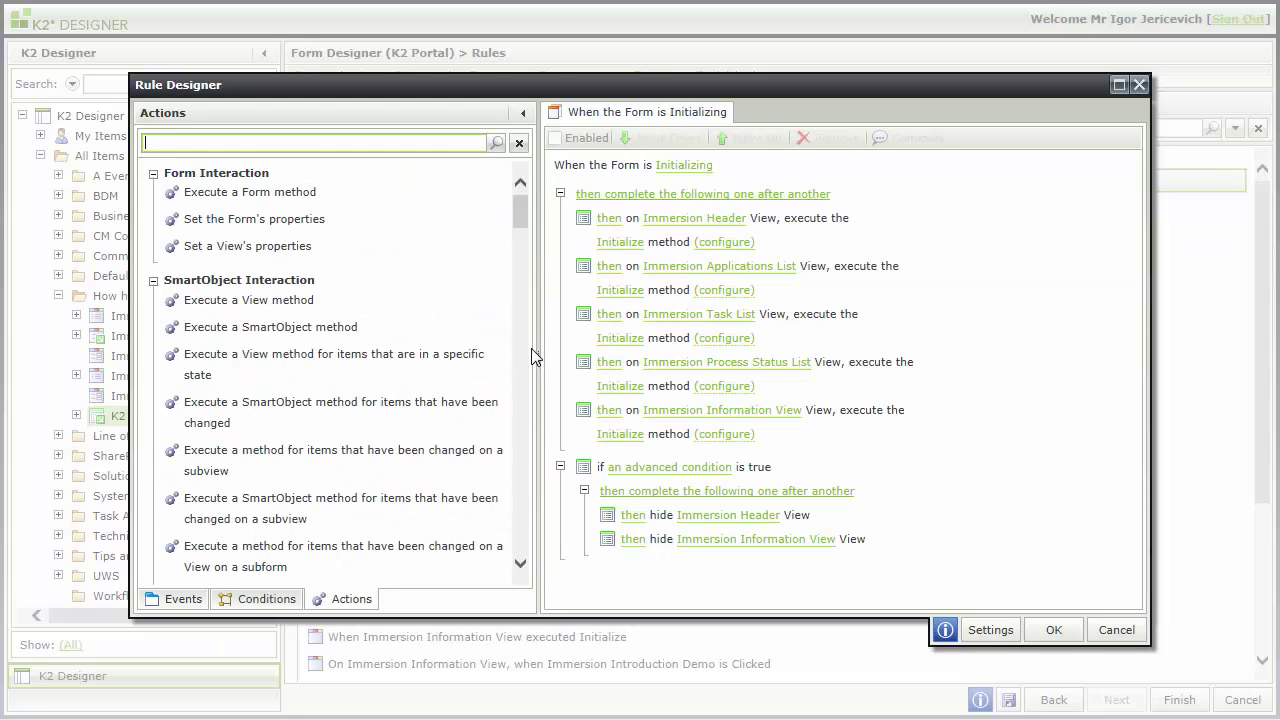
pyautogui.click(680, 477)
pyautogui.click(648, 460)
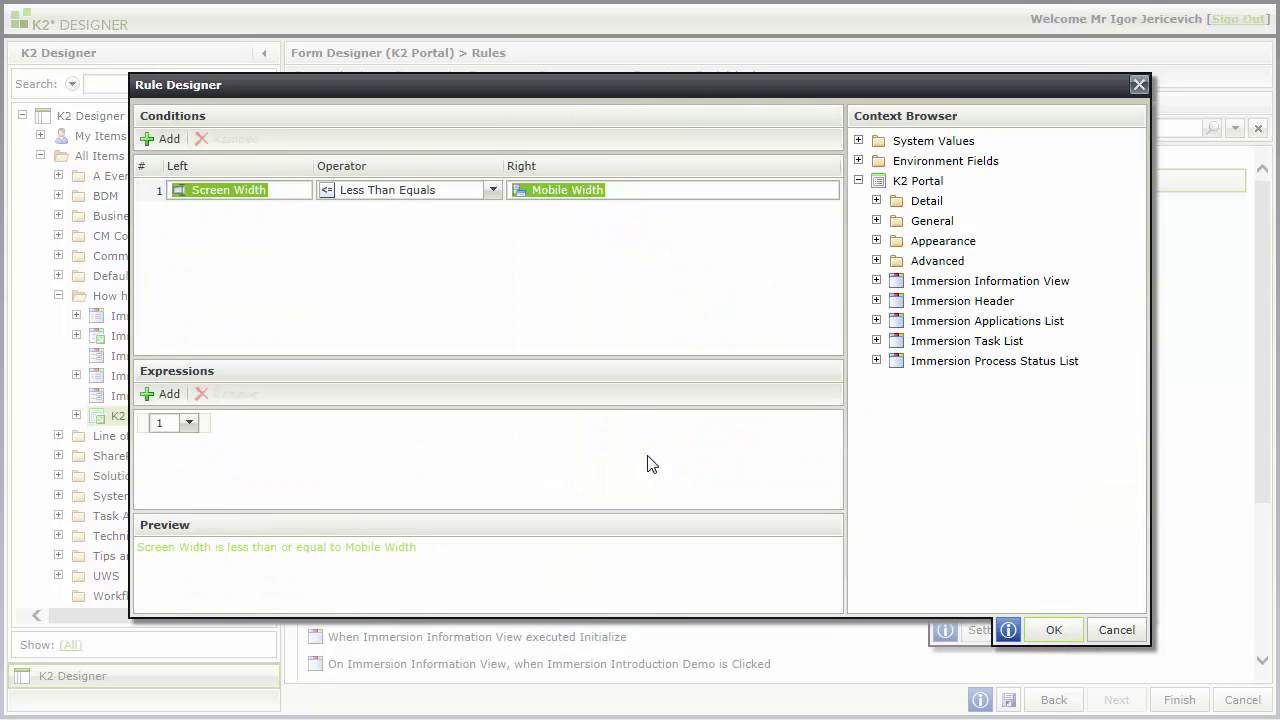
pyautogui.click(628, 190)
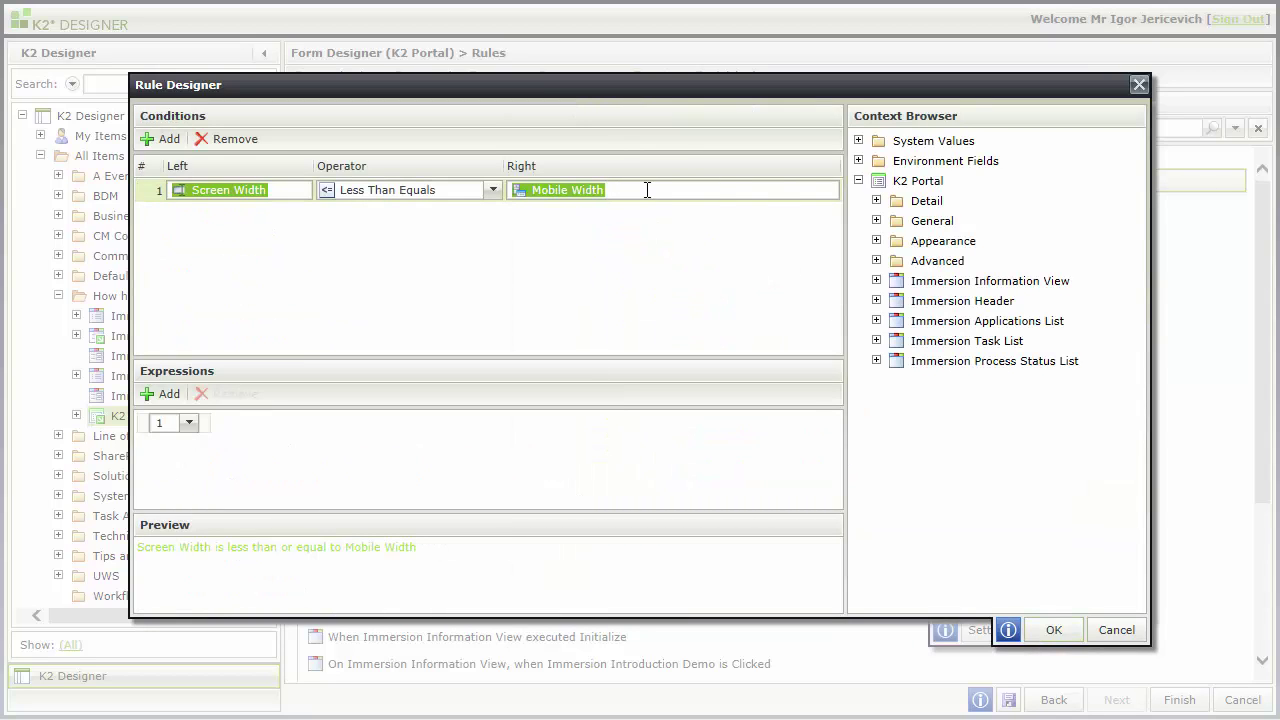
pyautogui.press('BackSpace')
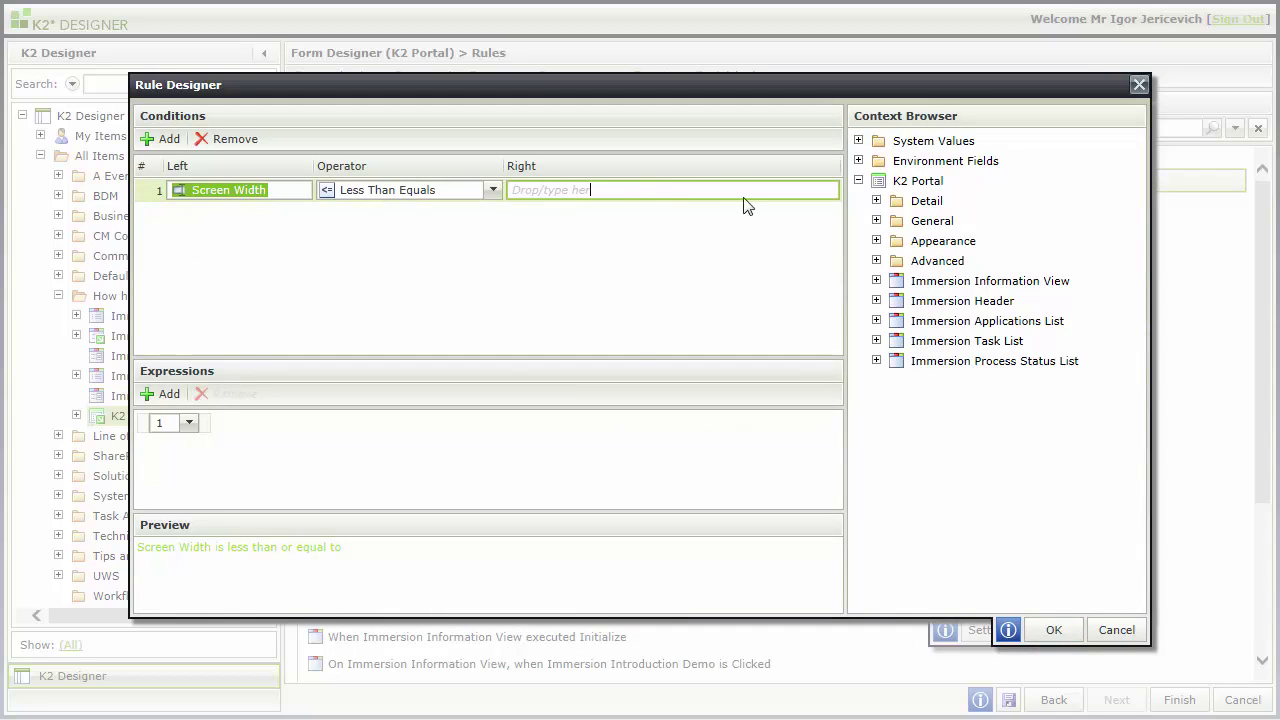
pyautogui.click(536, 190)
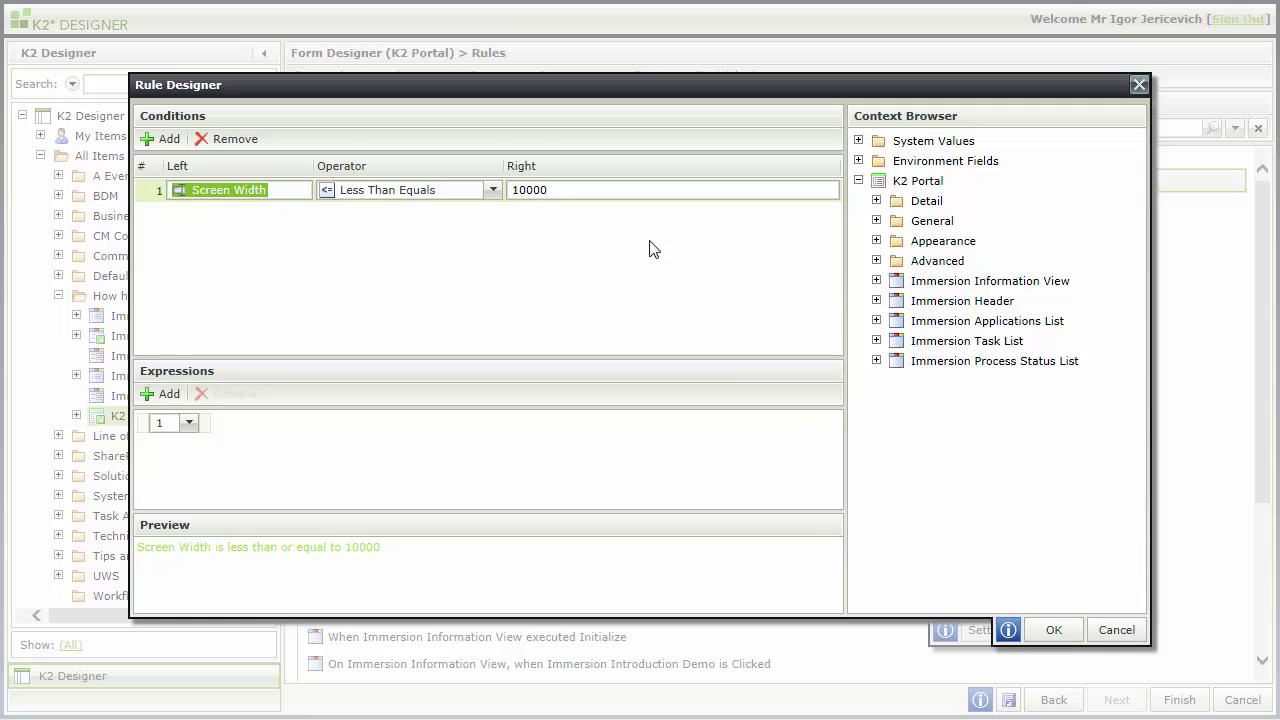
pyautogui.click(1054, 630)
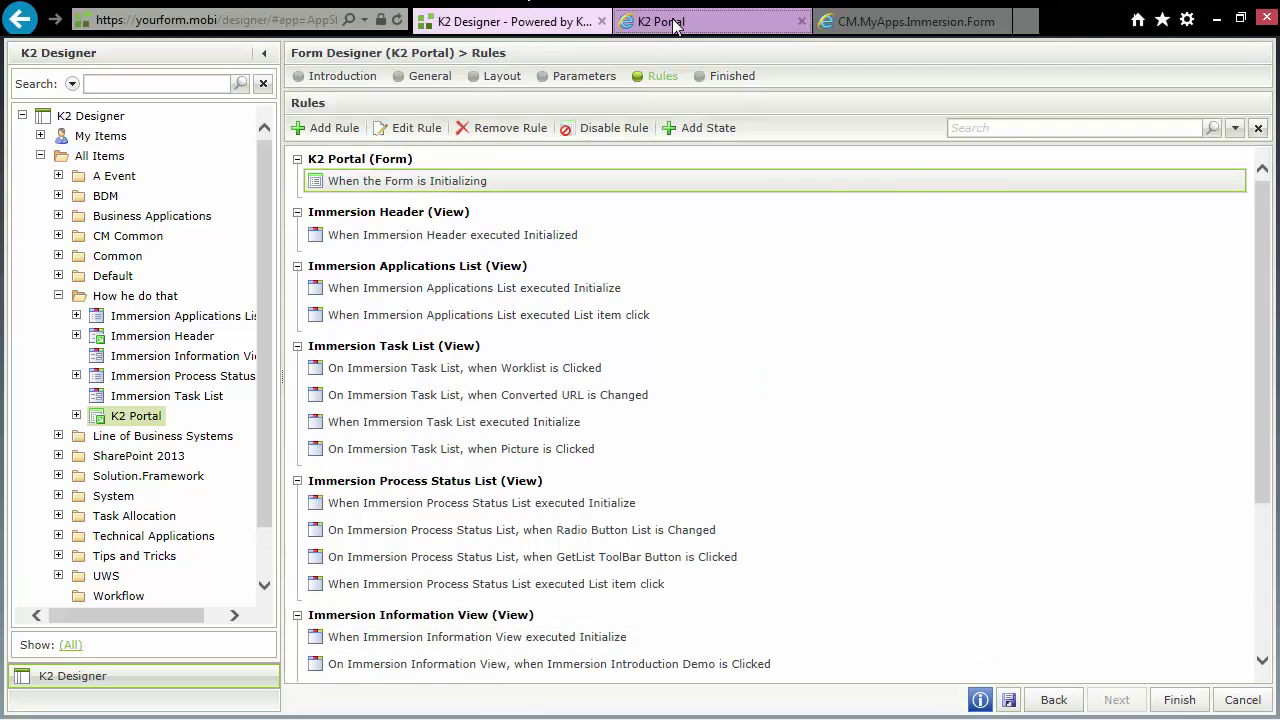
# Step: Switch to the running K2 Portal and reload it to check the effect of the hide actions
pyautogui.click(665, 5)
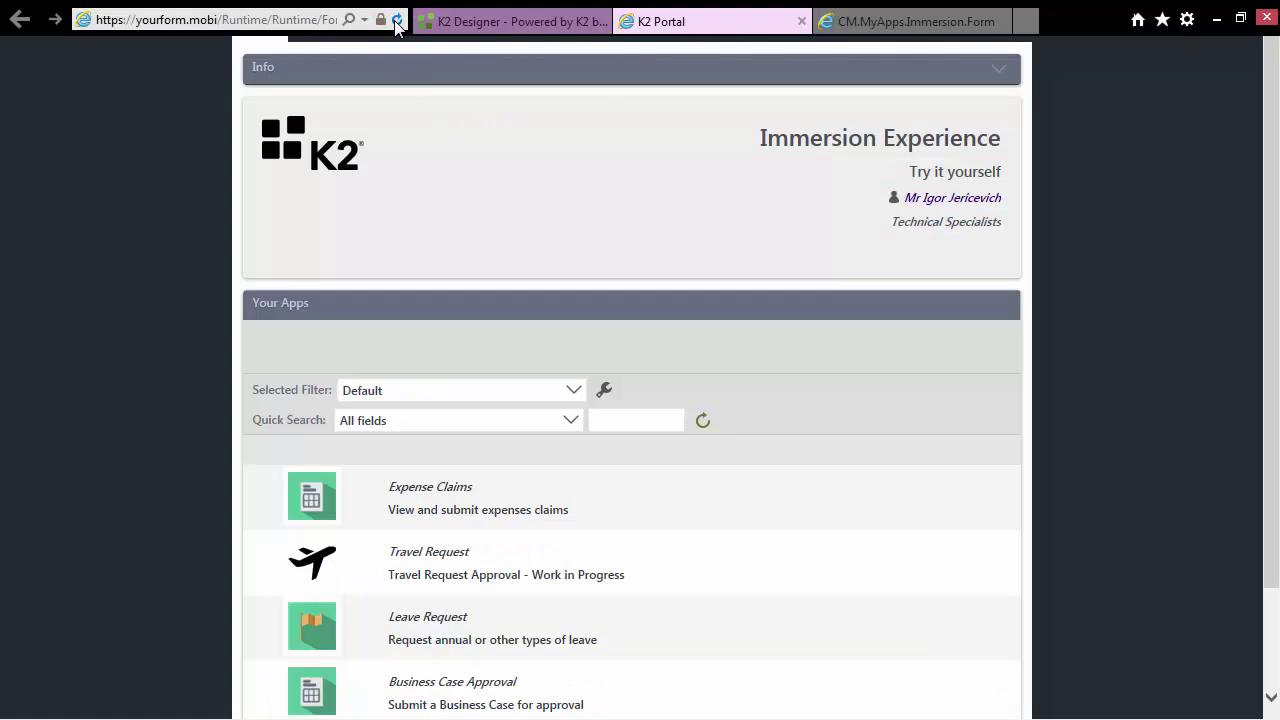
pyautogui.click(397, 21)
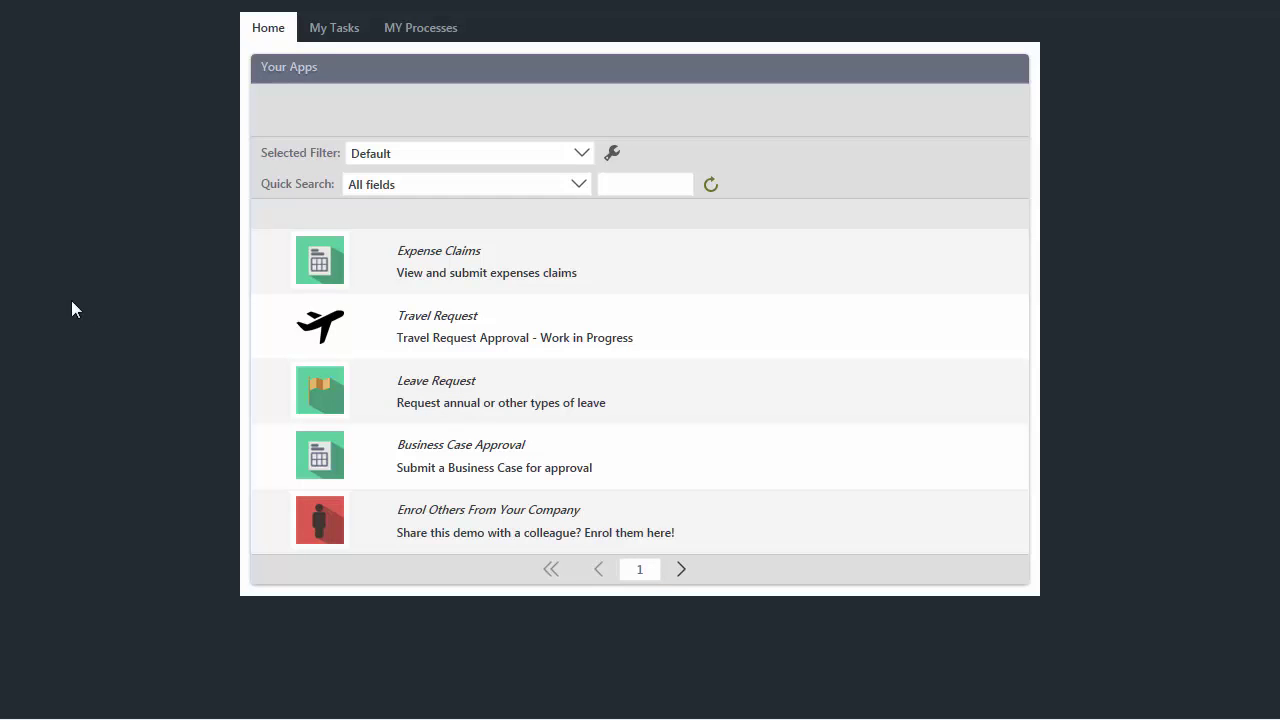
# Step: Back in K2 Designer, inspect the rule "On Immersion Task List, when Worklist is Clicked" and close it without saving changes
pyautogui.click(513, 20)
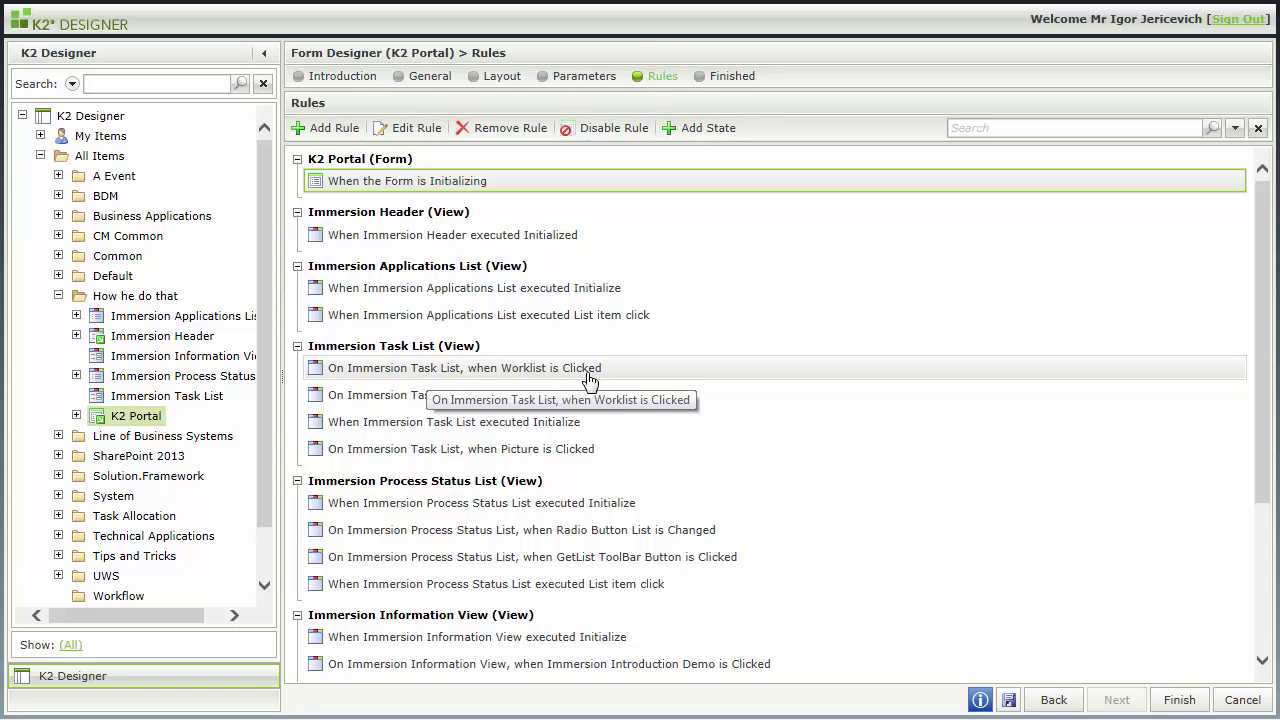
pyautogui.click(524, 368)
pyautogui.click(413, 128)
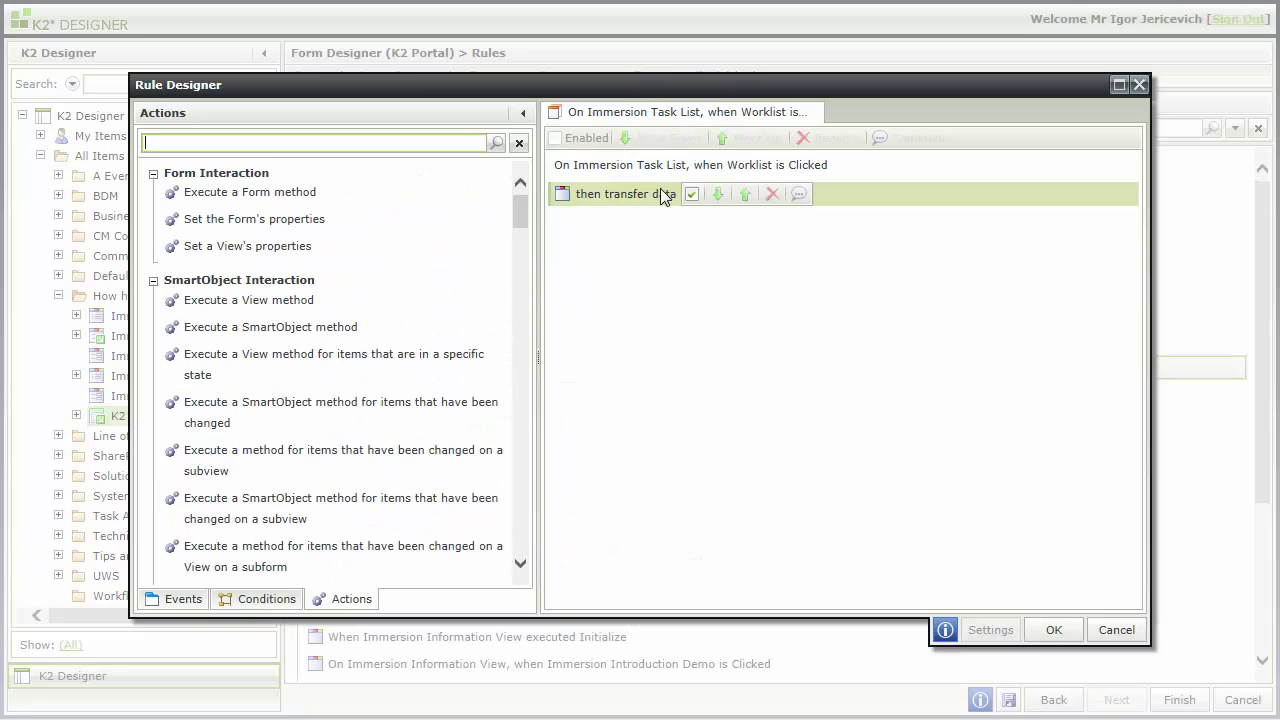
pyautogui.click(654, 190)
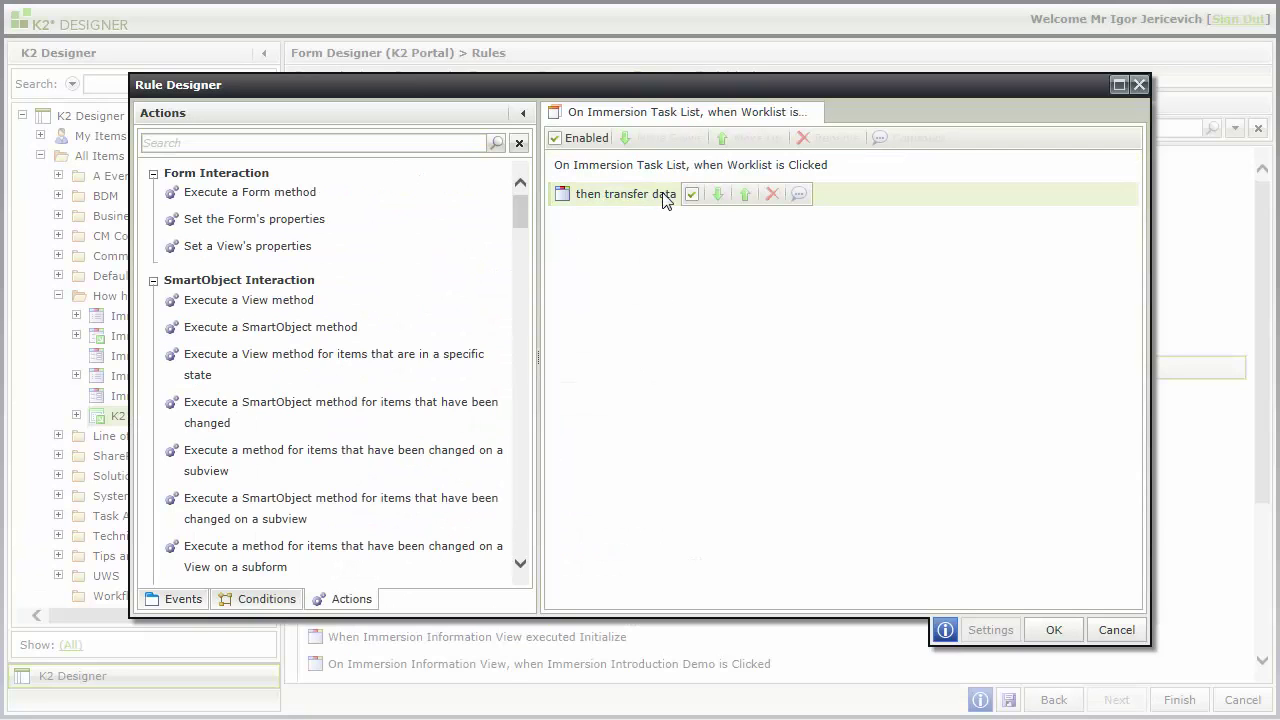
pyautogui.click(597, 141)
pyautogui.click(597, 141)
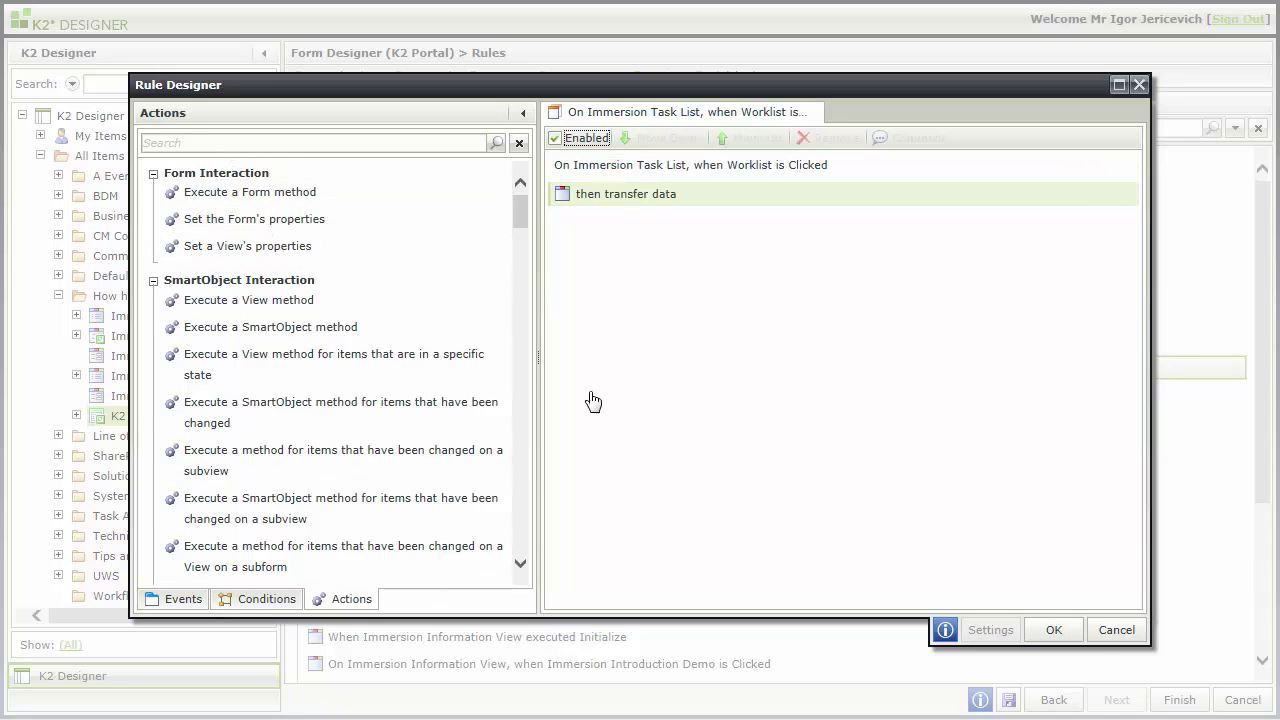
pyautogui.click(1103, 630)
pyautogui.click(730, 428)
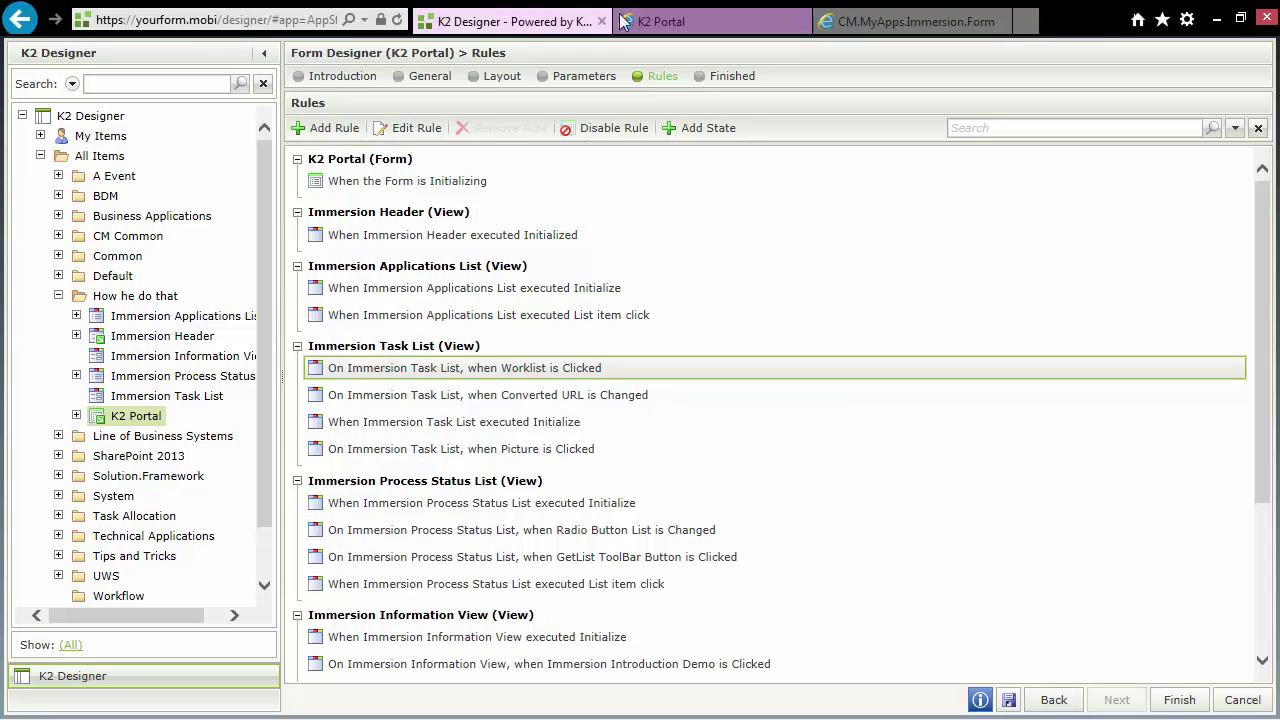
# Step: Switch to the running K2 Portal and review its My Tasks and MY Processes tabs, ending on Home
pyautogui.click(625, 21)
pyautogui.click(343, 30)
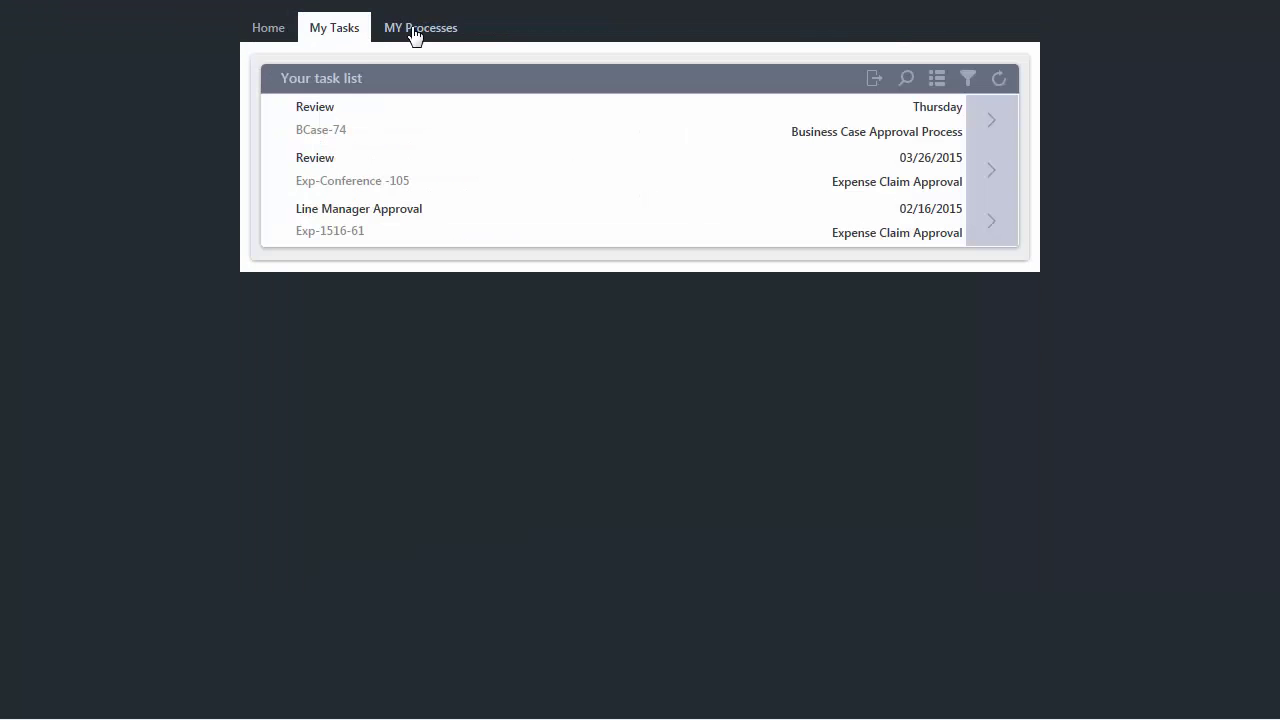
pyautogui.click(414, 33)
pyautogui.click(345, 38)
pyautogui.click(270, 30)
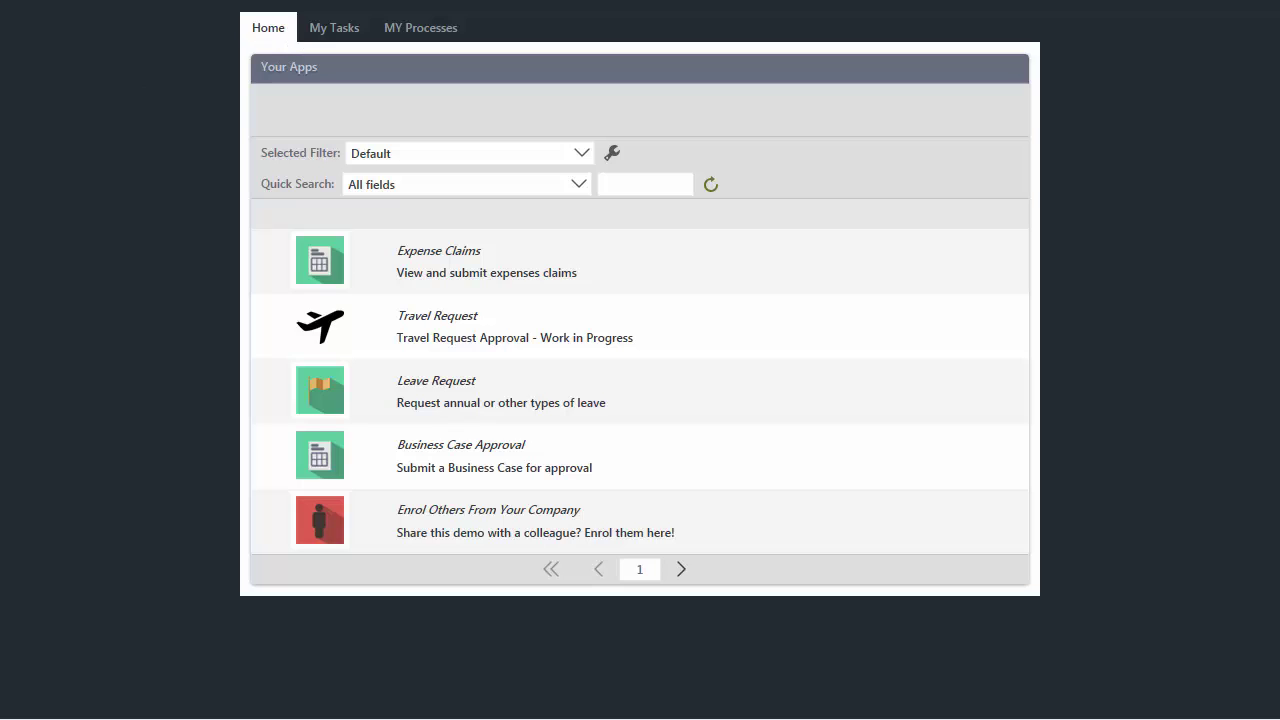
# Step: Filter the Your Apps list with a quick search for "feed" across all fields
pyautogui.click(641, 186)
pyautogui.write('feed')
pyautogui.press('BackSpace')
pyautogui.press('BackSpace')
pyautogui.write('ed')
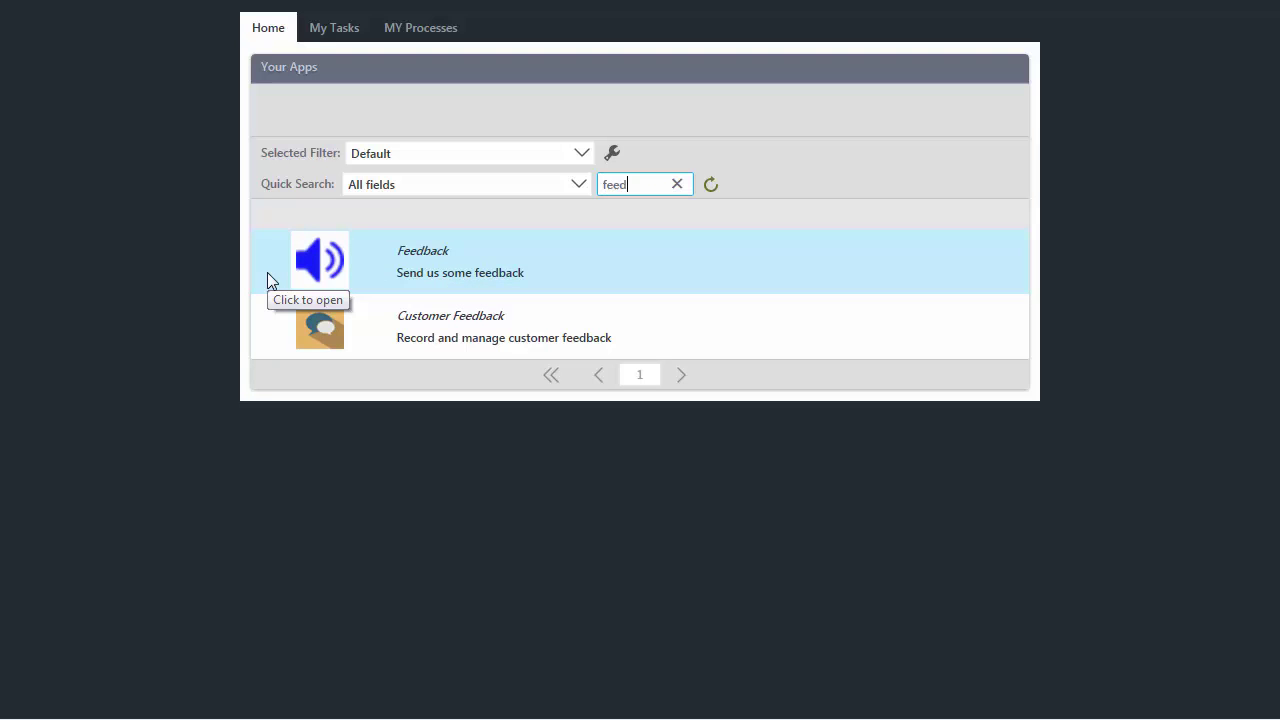
pyautogui.click(143, 226)
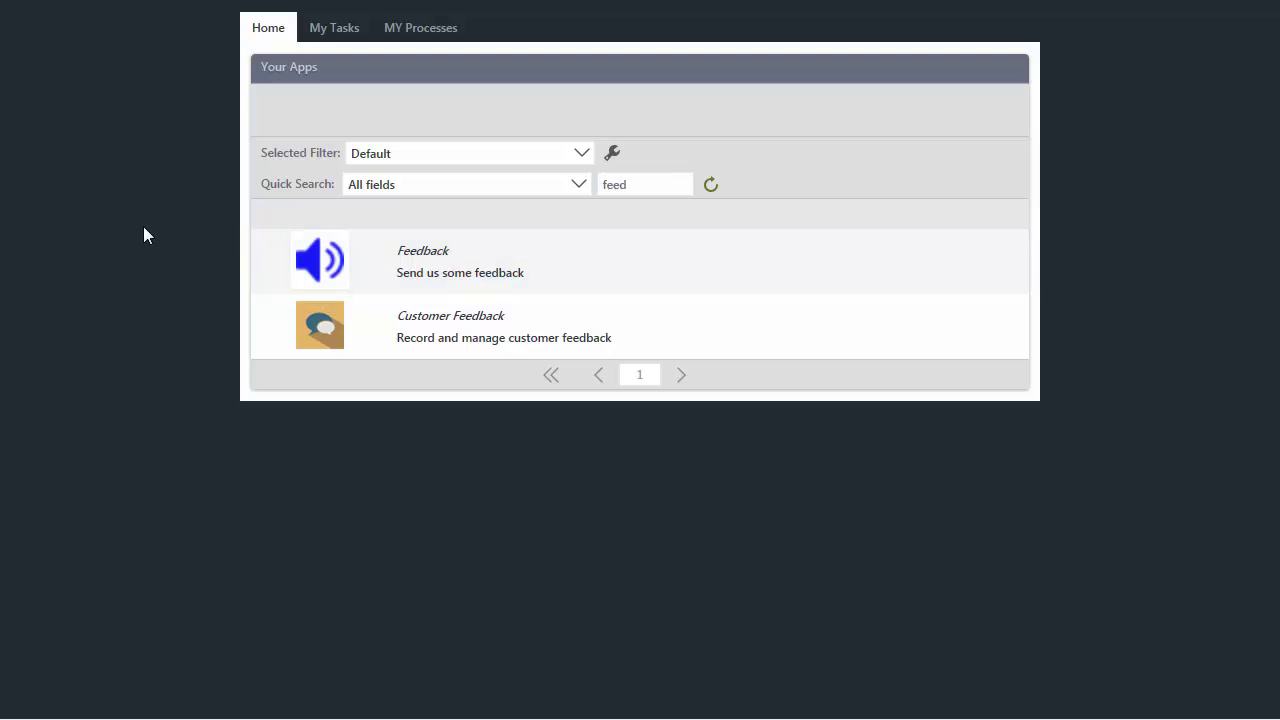